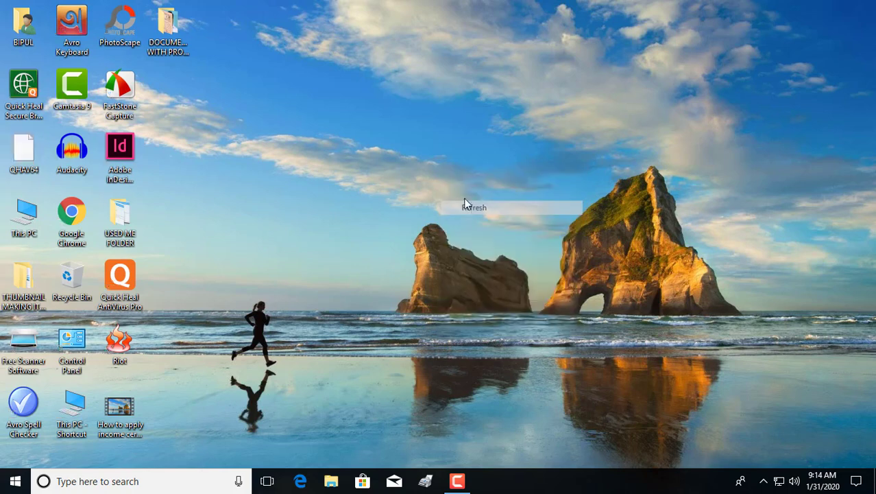
right_click(406, 166)
click(430, 203)
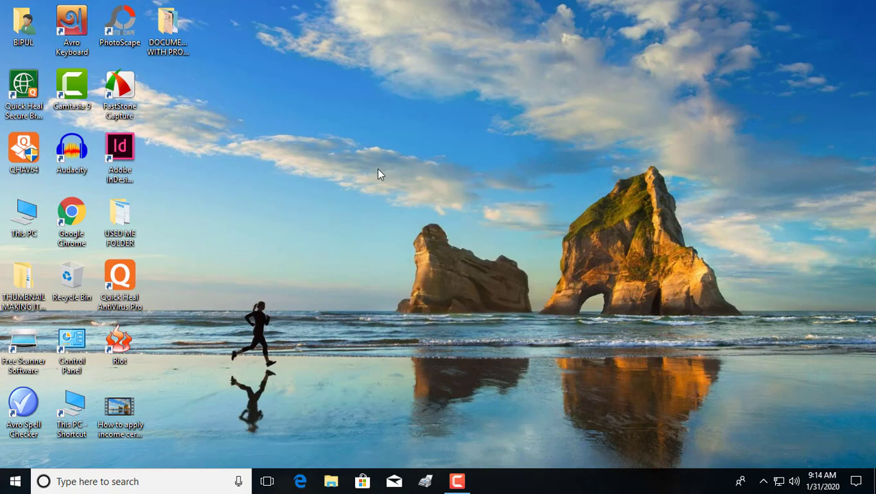
- Open Google Chrome with a new blank tab and close the original Google tab
double_click(72, 218)
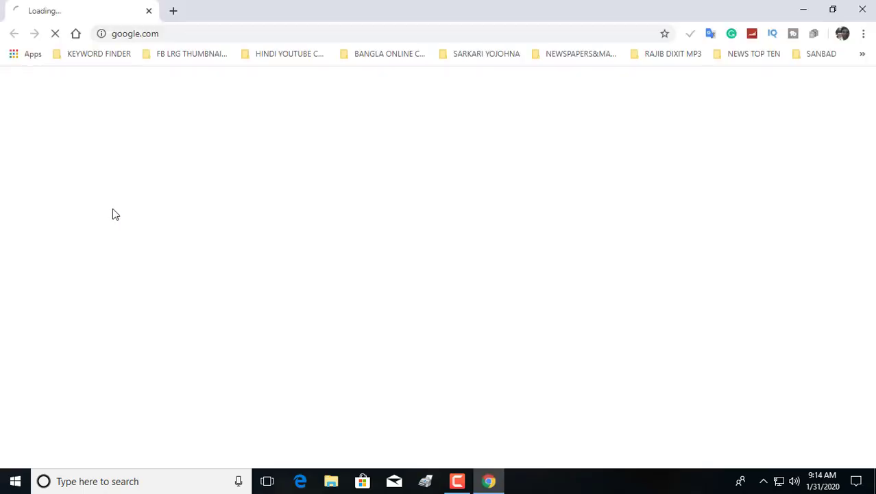
click(172, 10)
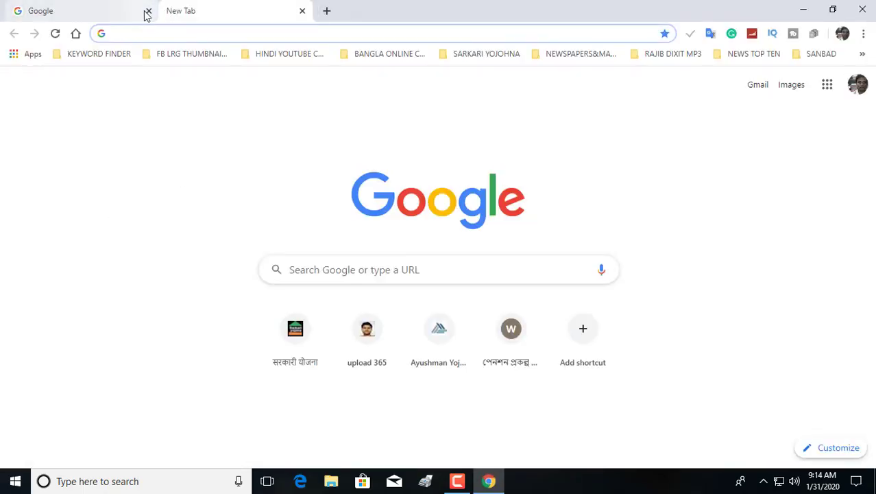
click(148, 11)
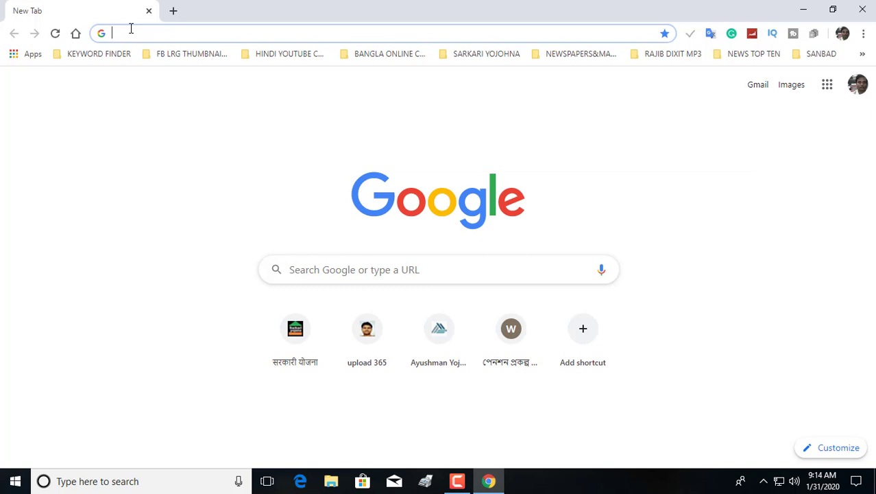
- Load the West Bengal e-District login page at edistrict.wb.gov.in/PACE/login.do
text(EDI)
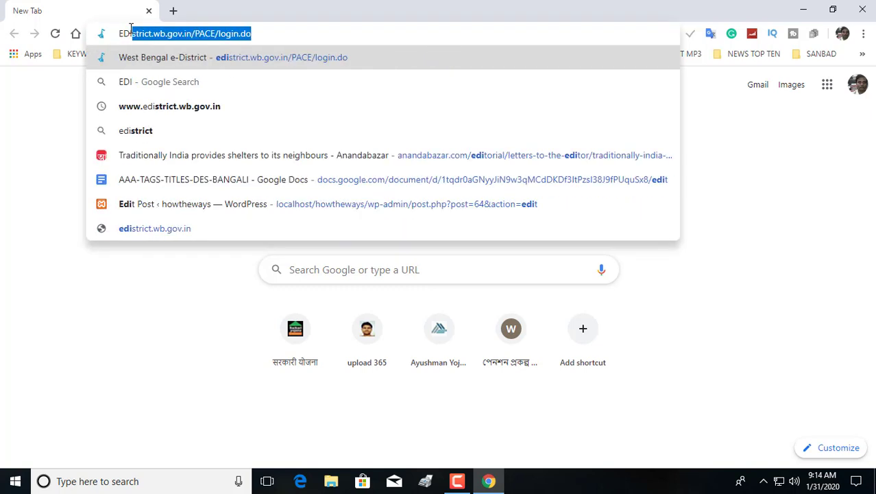
text(STRIC)
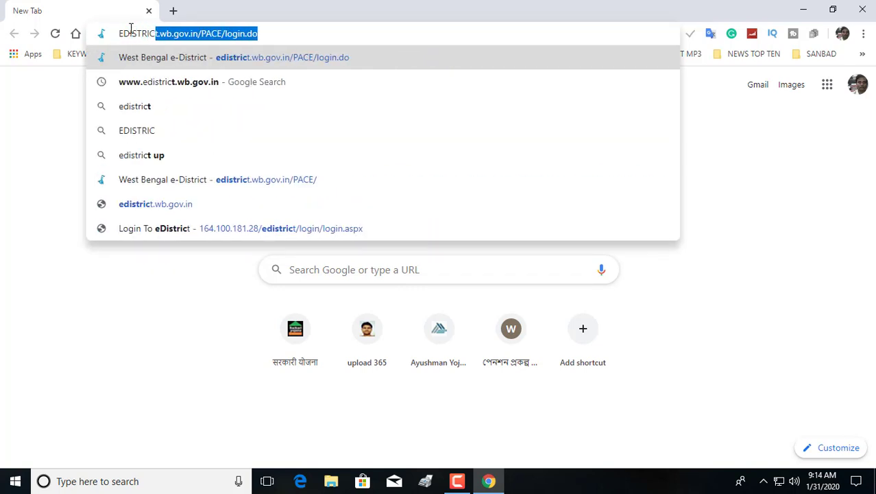
text(T.WB)
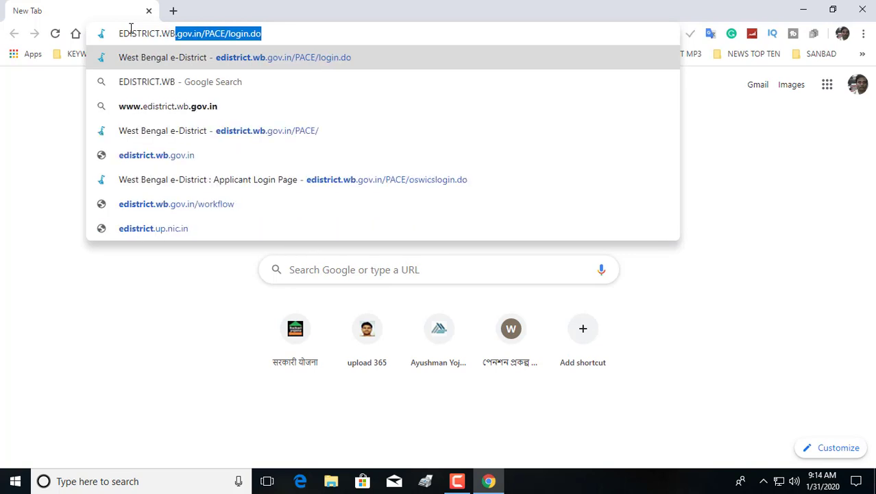
text(.GO)
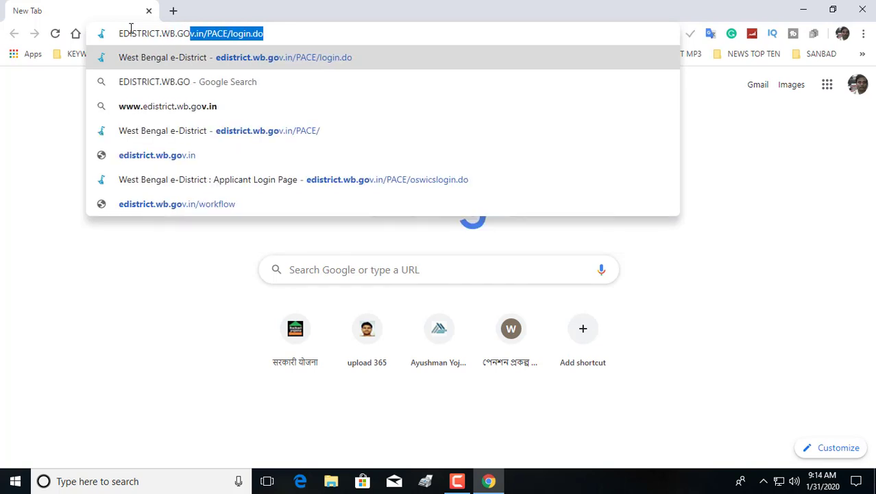
text(V.IN)
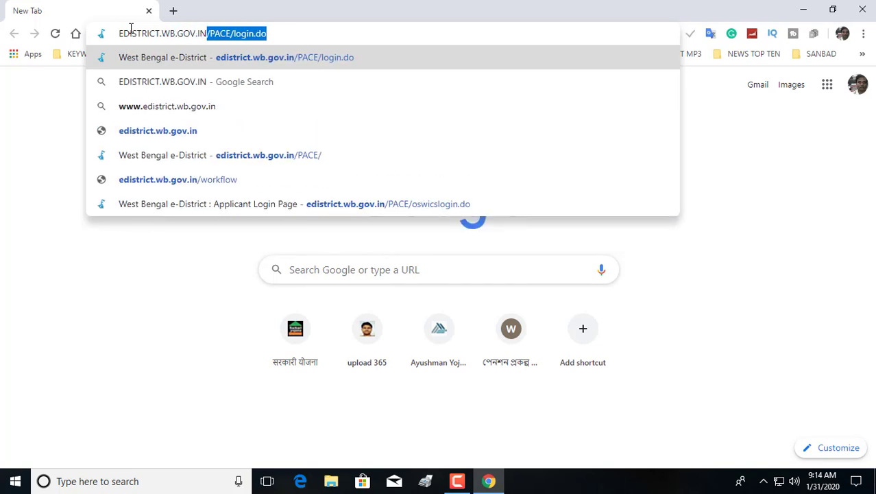
key(Return)
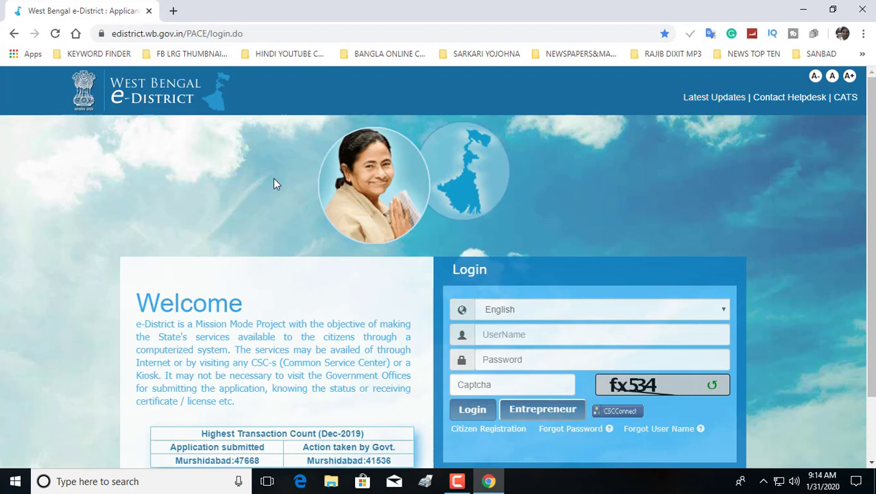
- Examine the portal's login form, including the username, password and captcha fields and the Login option
scroll(274, 182, down, 1)
scroll(273, 184, up, 1)
scroll(299, 272, down, 1)
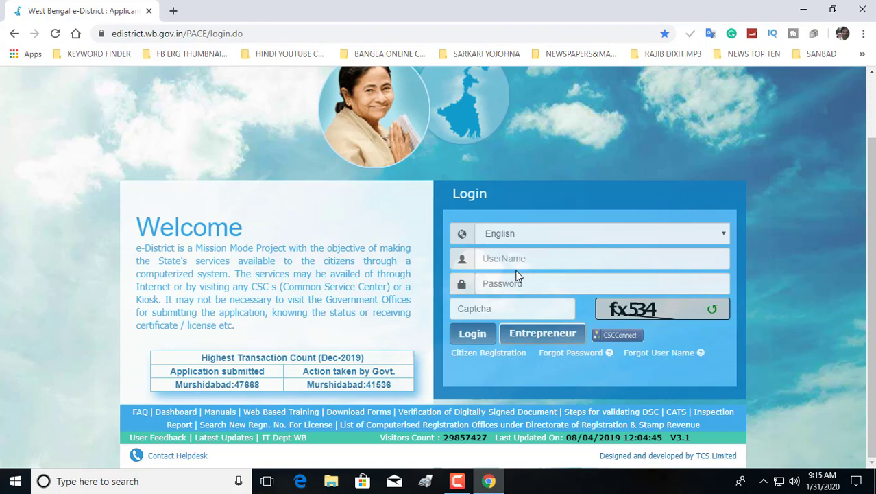
drag(476, 252, 590, 263)
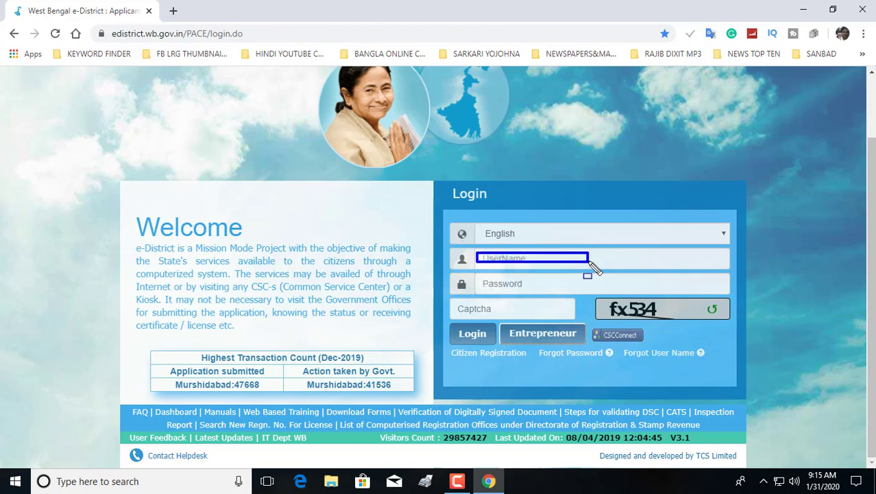
drag(476, 275, 563, 291)
drag(451, 302, 567, 314)
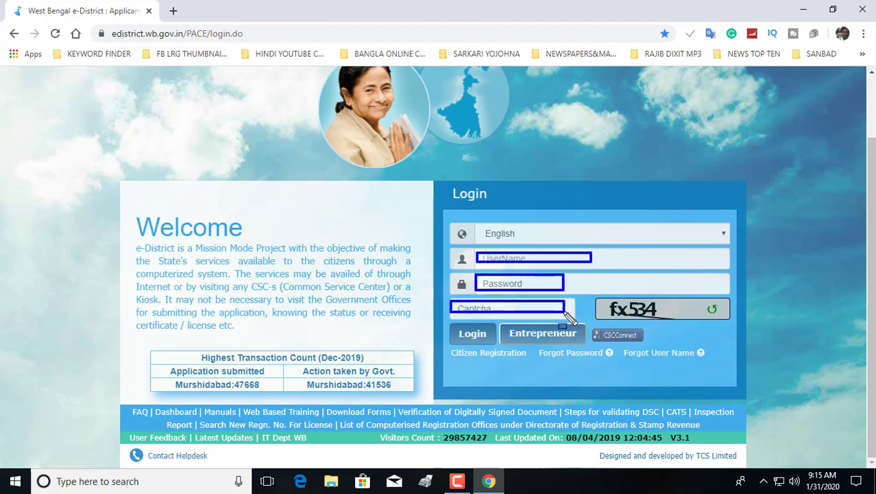
mouse_move(452, 324)
mouse_down()
mouse_move(473, 343)
mouse_move(493, 345)
mouse_up()
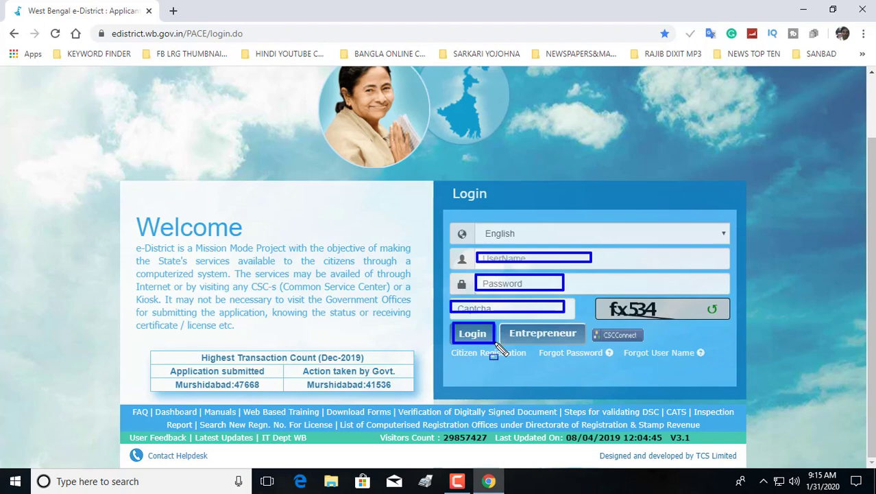
key(Escape)
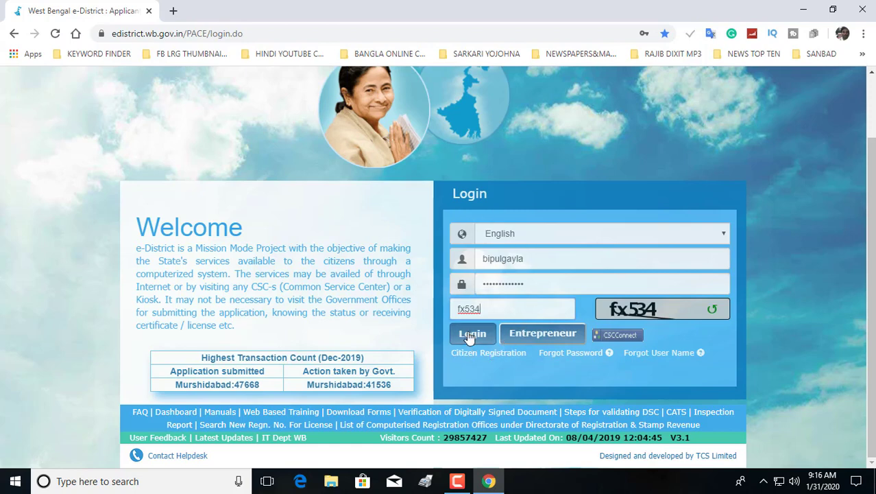
- Submit the completed login form and open the Income Certificate service among the District certificates
click(471, 334)
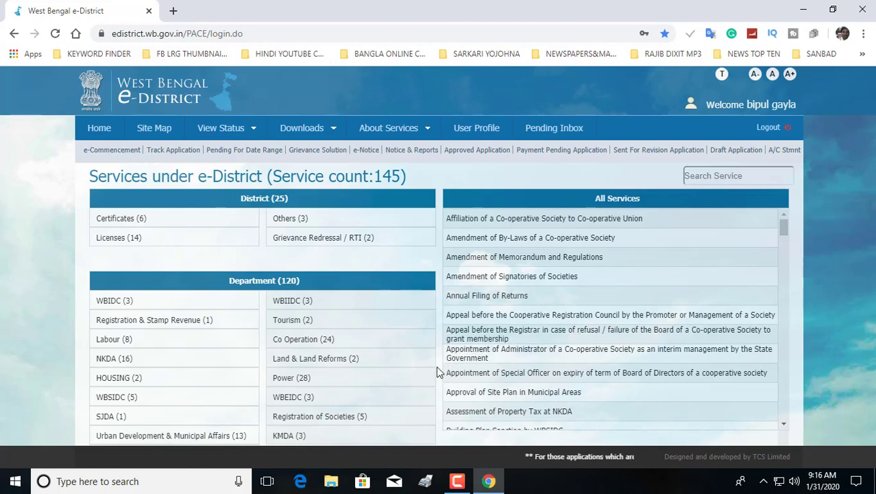
mouse_move(311, 425)
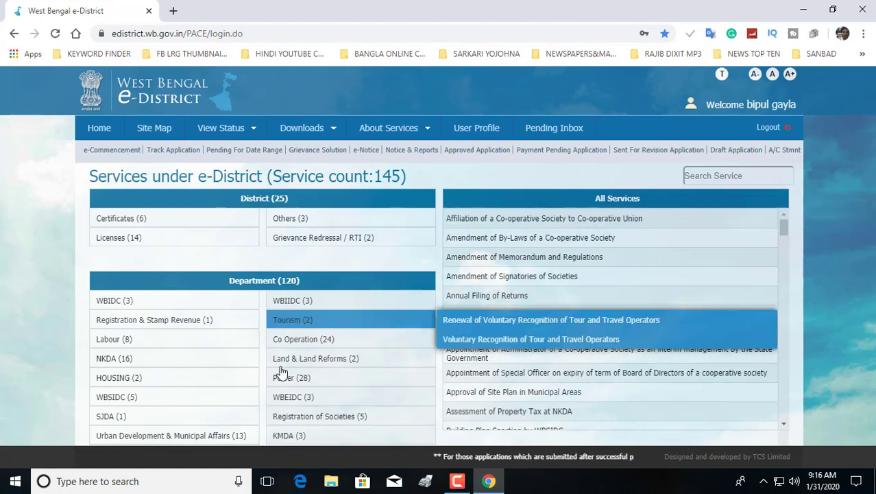
mouse_move(193, 384)
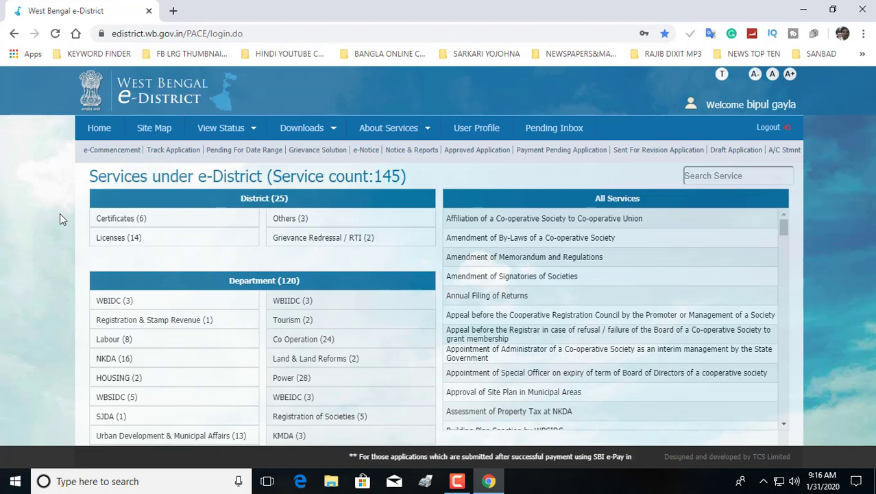
mouse_move(84, 212)
mouse_down()
mouse_move(136, 230)
mouse_move(351, 229)
mouse_up()
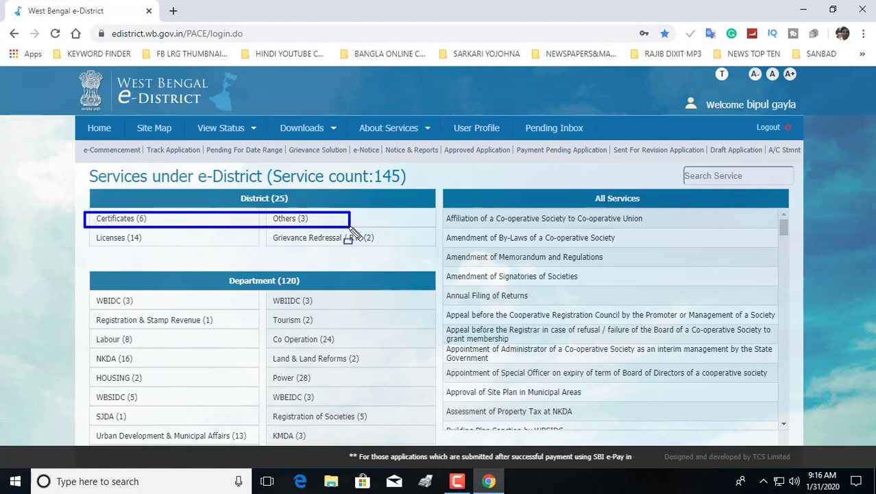
mouse_move(192, 230)
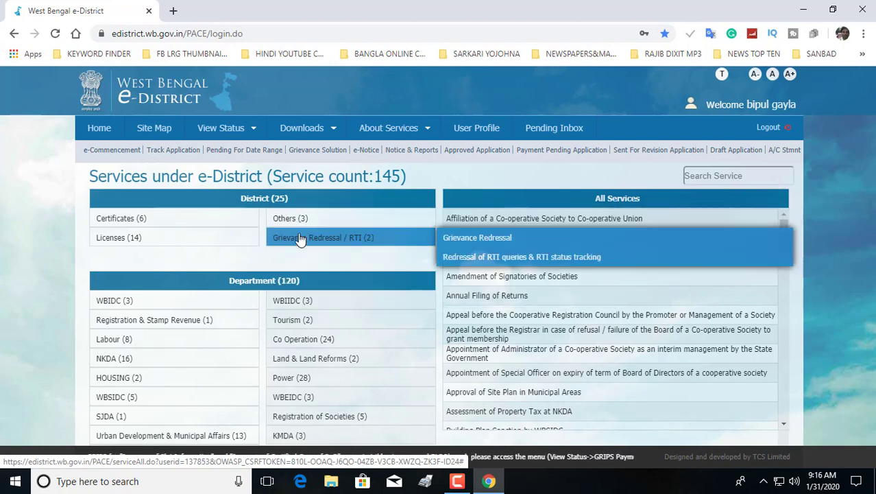
mouse_move(122, 222)
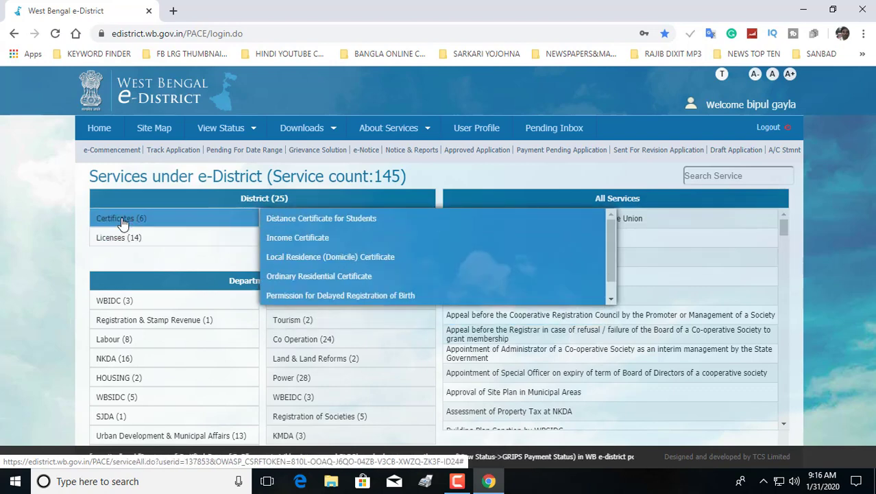
click(295, 237)
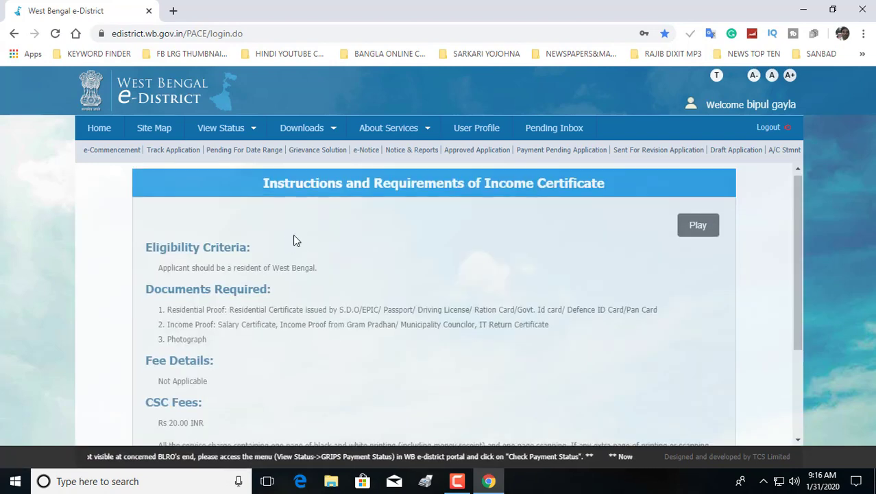
- Review the eligibility criteria, required documents and fees for the Income Certificate, and start the application
scroll(293, 238, down, 2)
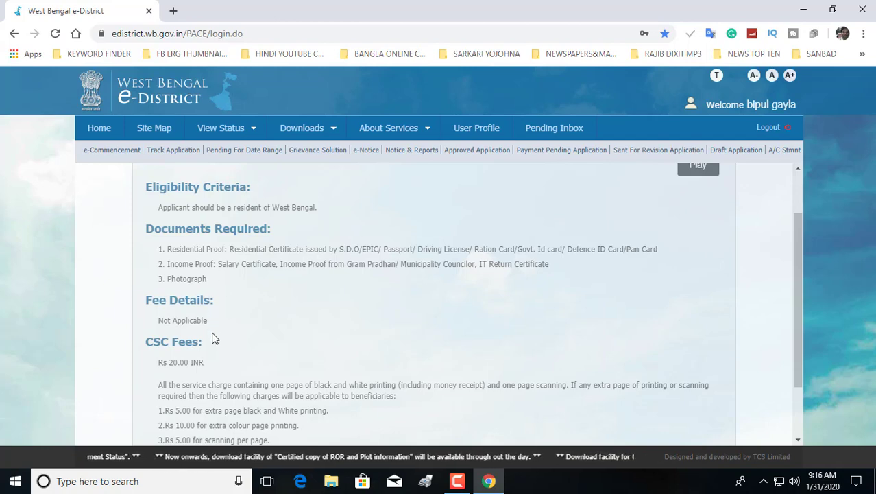
scroll(242, 367, down, 2)
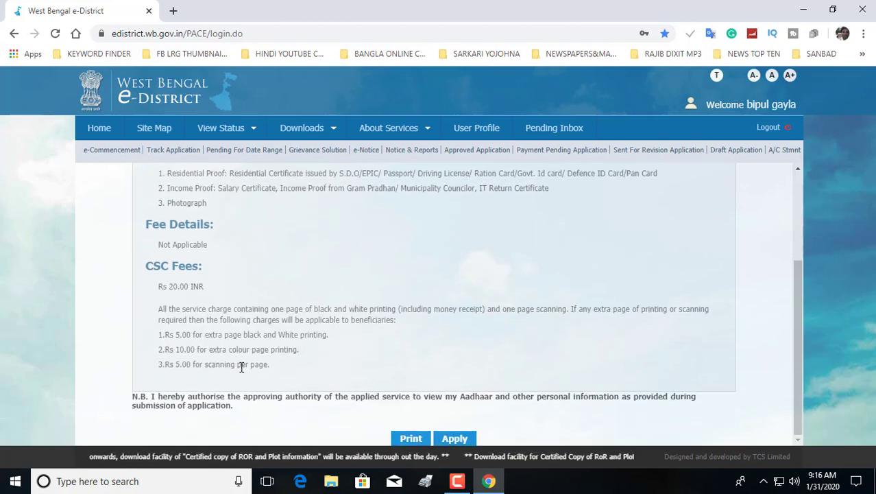
scroll(242, 368, up, 4)
scroll(241, 367, down, 1)
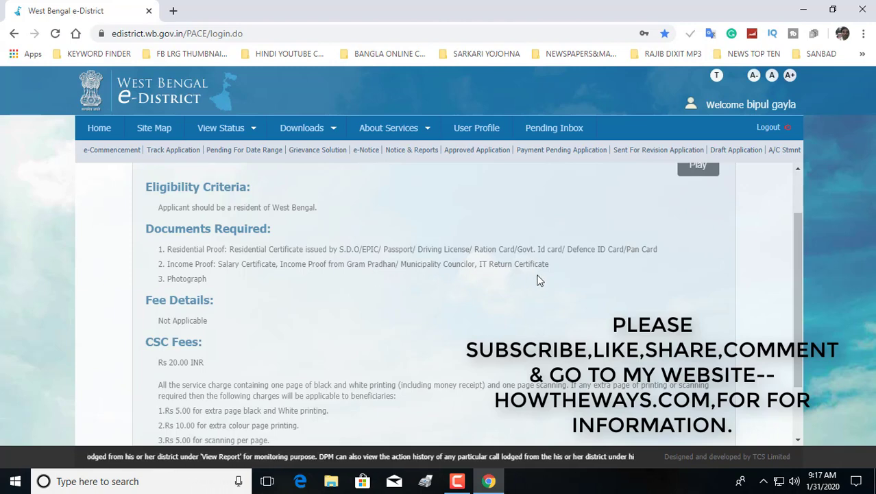
scroll(269, 240, down, 2)
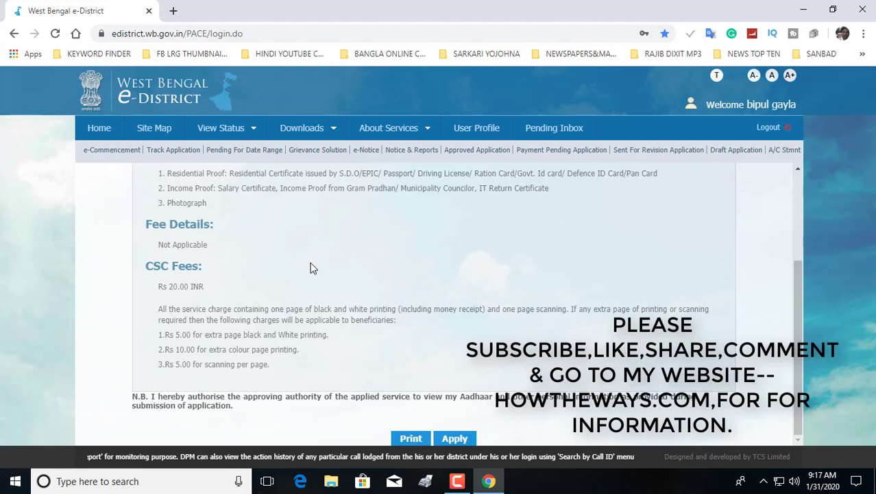
click(453, 439)
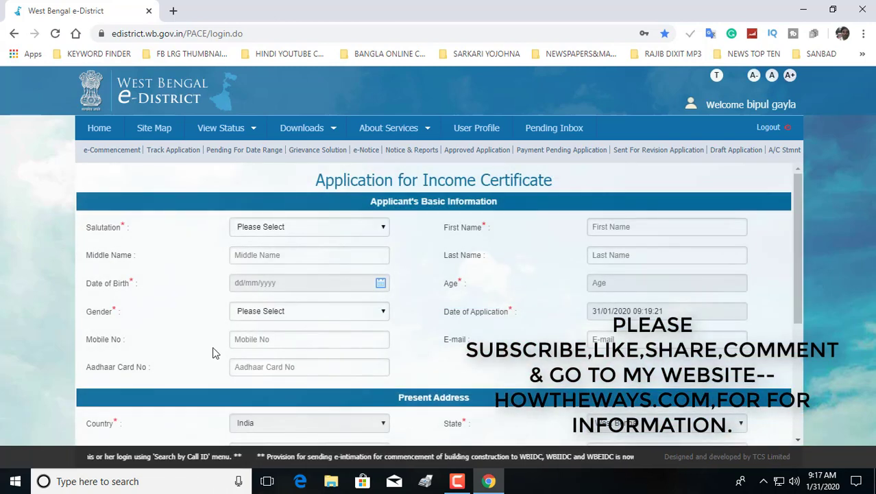
- Examine the blank Income Certificate application, focusing on its title and the Applicant's Basic Information fields
scroll(214, 338, down, 3)
scroll(215, 339, up, 3)
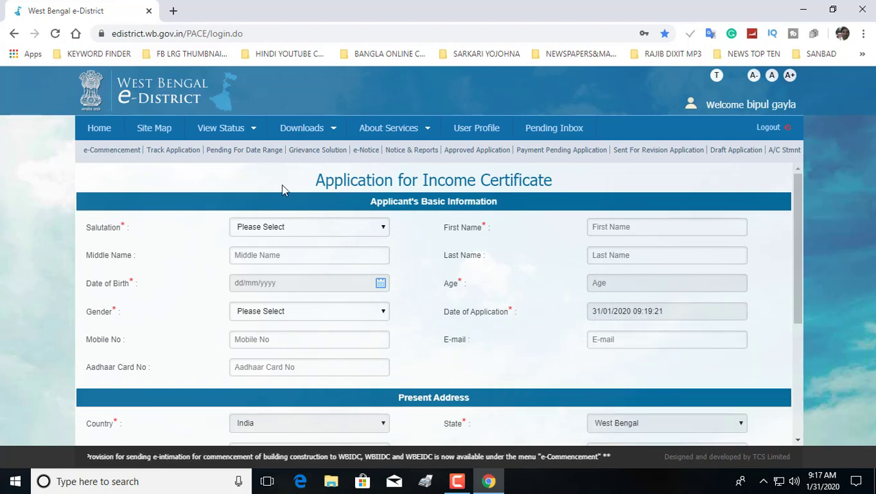
mouse_move(301, 170)
mouse_down()
mouse_move(348, 199)
mouse_move(563, 194)
mouse_up()
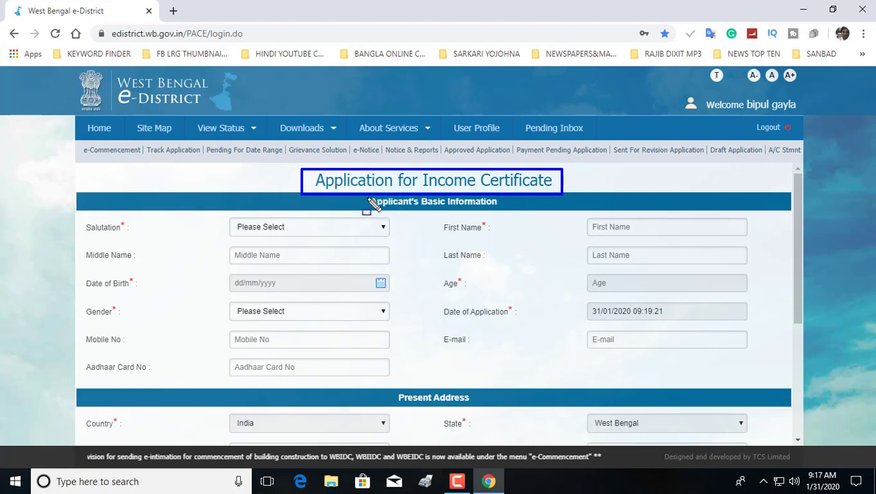
drag(365, 197, 505, 210)
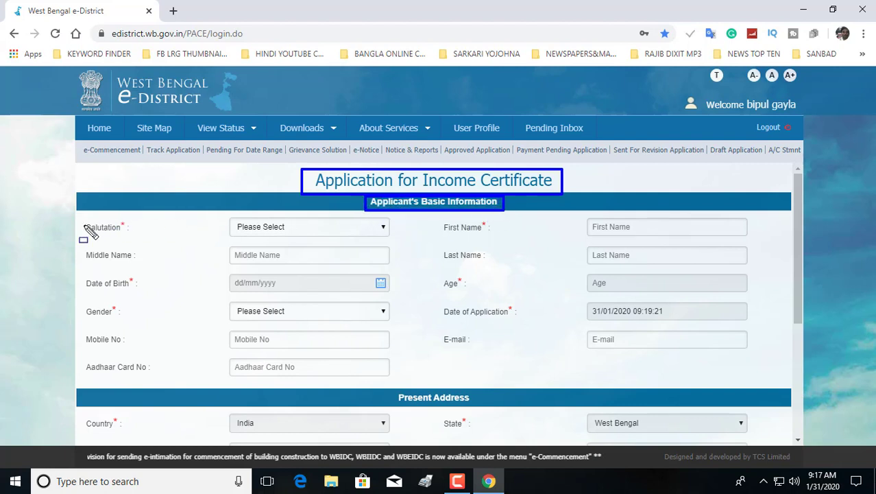
mouse_move(79, 202)
mouse_down()
mouse_move(388, 381)
mouse_move(827, 393)
mouse_up()
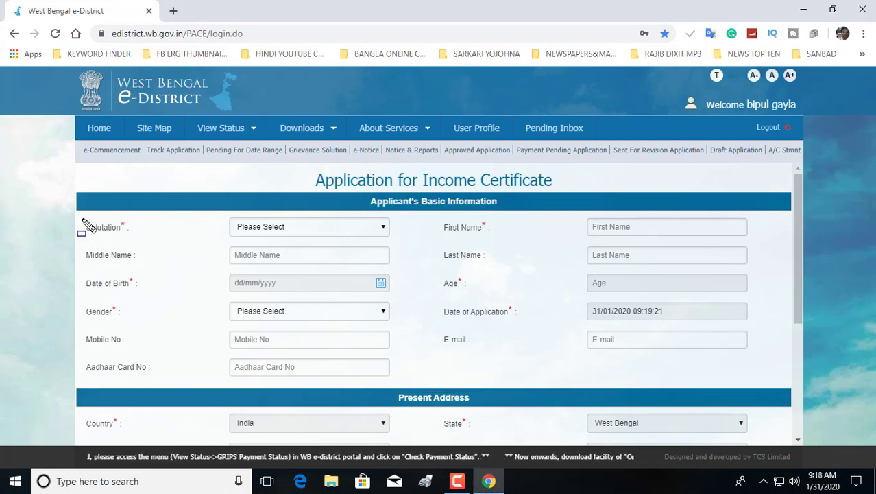
drag(88, 224, 141, 237)
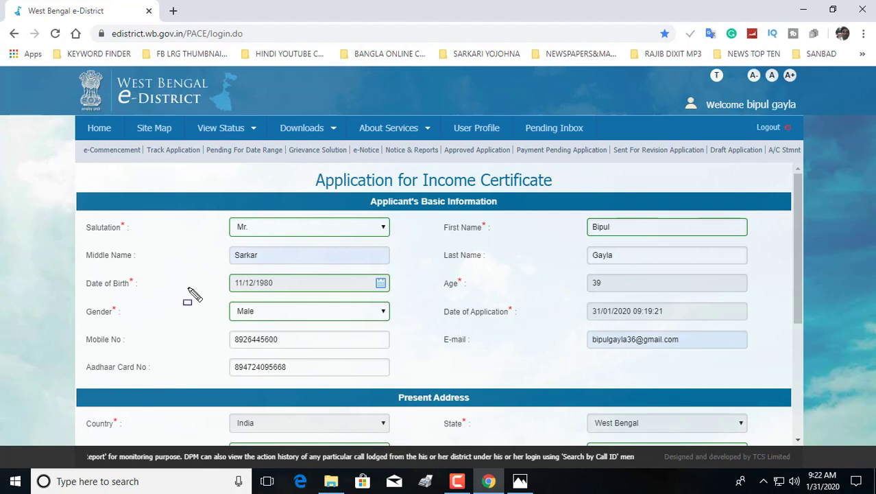
- Review the filled-in Applicant's Basic Information and Present Address sections of the Income Certificate application
mouse_move(77, 209)
mouse_down()
mouse_move(295, 371)
mouse_move(638, 396)
mouse_move(769, 378)
mouse_up()
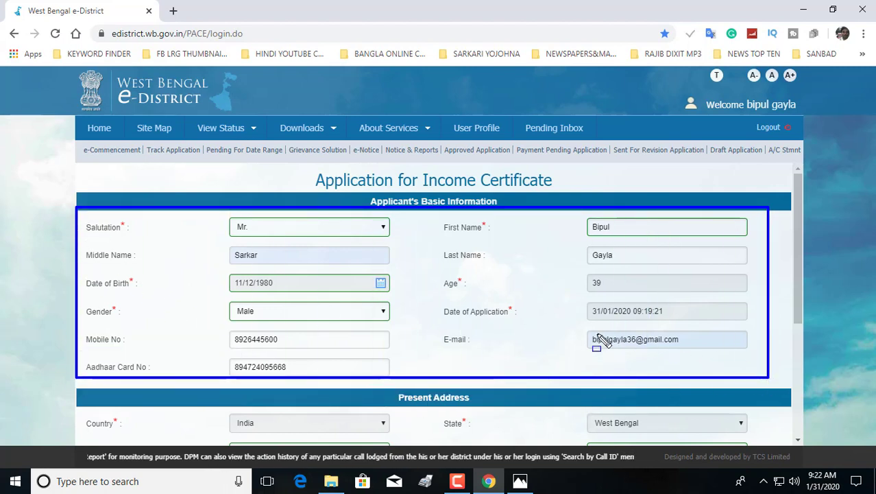
key(Escape)
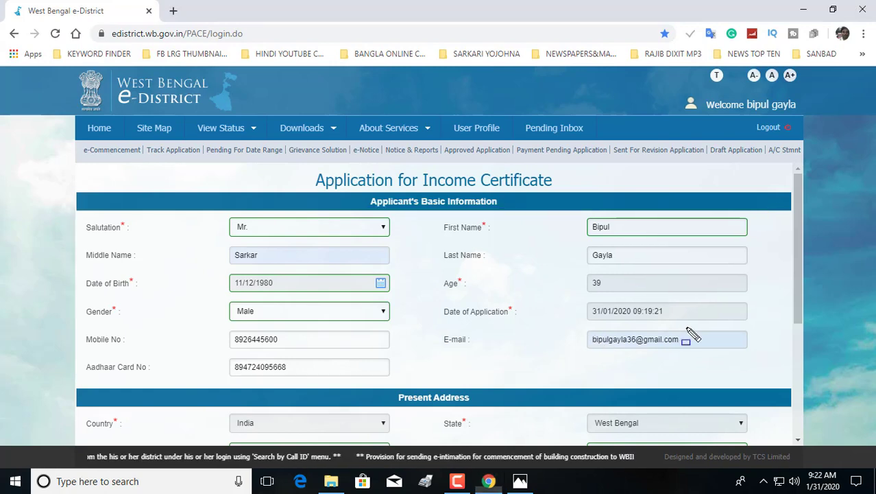
scroll(583, 346, down, 3)
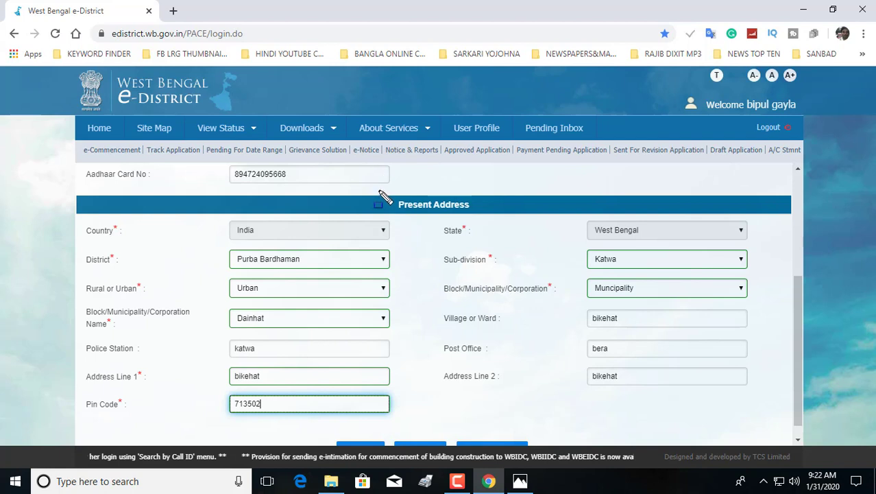
- Review every Present Address field of the application, from Country and State through Address Line 2 and Pin Code
mouse_move(379, 192)
mouse_down()
mouse_move(435, 225)
mouse_move(467, 225)
mouse_up()
mouse_move(82, 216)
mouse_down()
mouse_move(123, 368)
mouse_move(669, 444)
mouse_move(807, 435)
mouse_move(779, 433)
mouse_up()
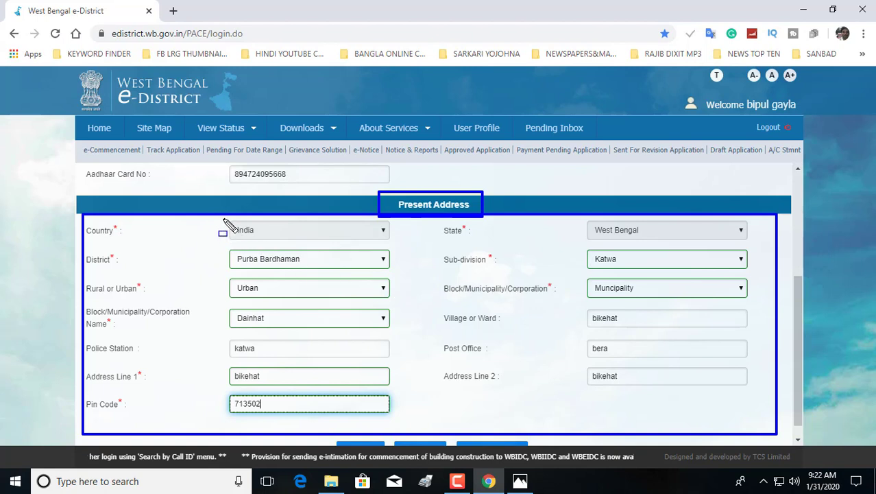
drag(215, 219, 379, 241)
mouse_move(583, 219)
mouse_down()
mouse_move(730, 231)
mouse_move(731, 241)
mouse_up()
drag(217, 247, 367, 264)
mouse_move(587, 250)
mouse_down()
mouse_move(652, 274)
mouse_move(699, 277)
mouse_move(697, 267)
mouse_up()
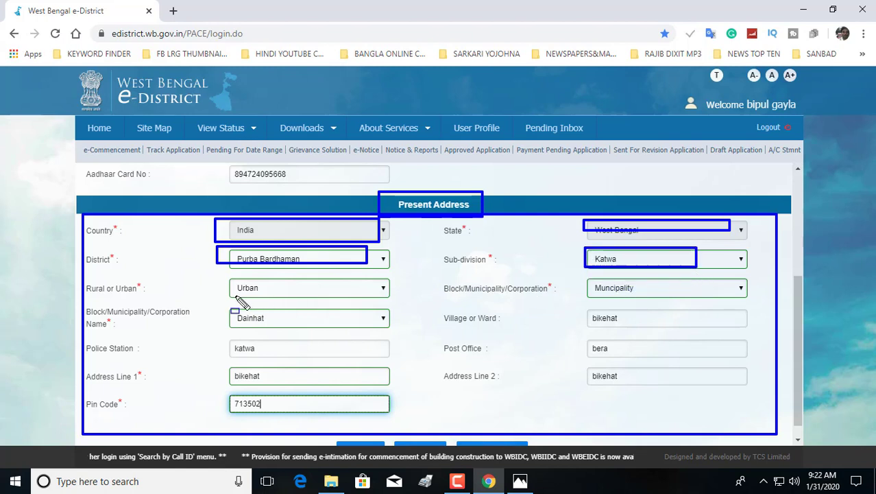
mouse_move(225, 269)
mouse_down()
mouse_move(259, 308)
mouse_move(412, 310)
mouse_up()
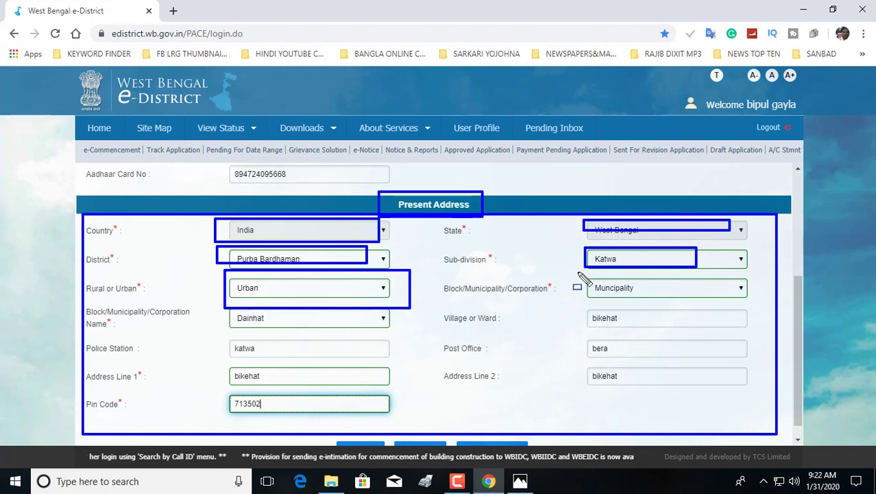
drag(578, 272, 673, 303)
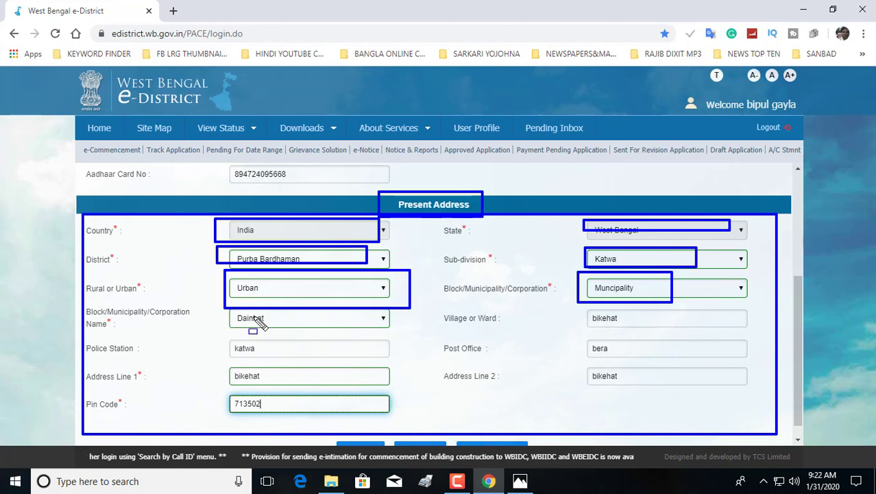
drag(218, 309, 386, 337)
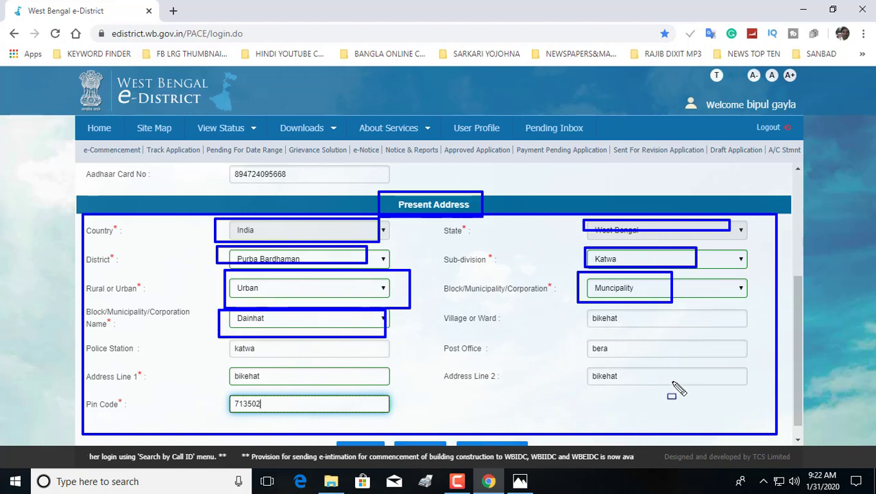
mouse_move(580, 306)
mouse_down()
mouse_move(636, 336)
mouse_move(671, 339)
mouse_up()
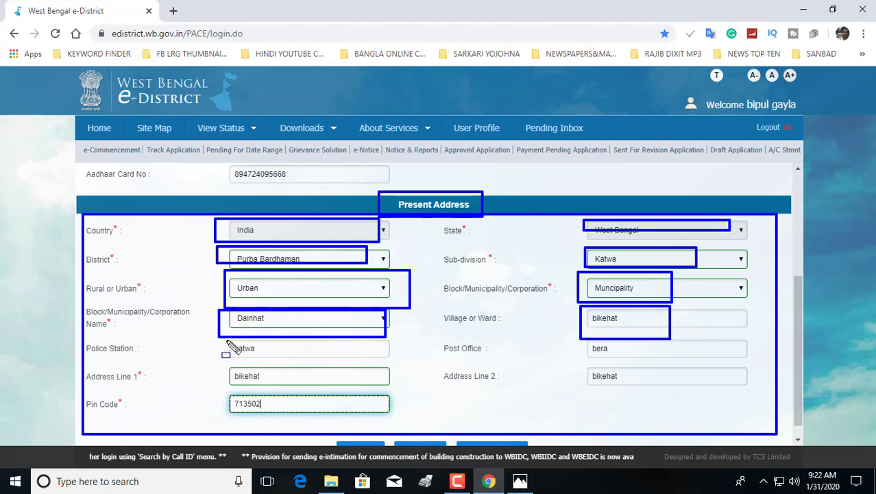
mouse_move(226, 340)
mouse_down()
mouse_move(277, 363)
mouse_move(378, 354)
mouse_up()
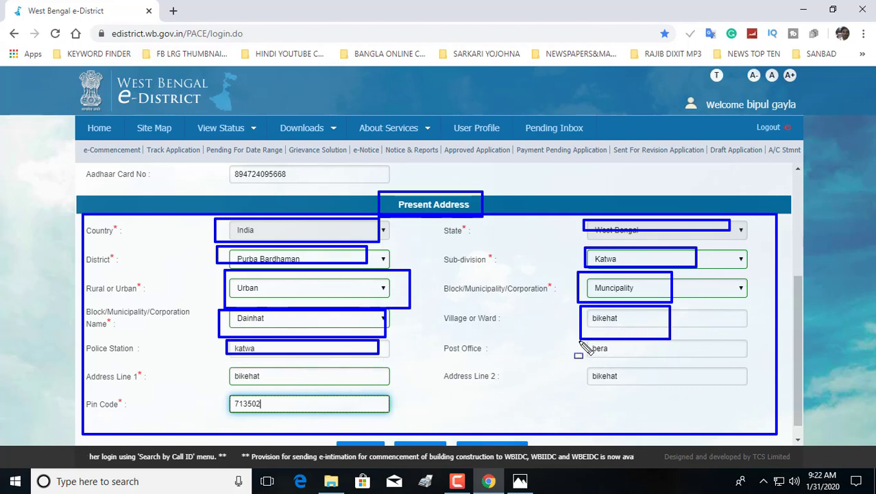
mouse_move(580, 341)
mouse_down()
mouse_move(621, 361)
mouse_move(645, 355)
mouse_up()
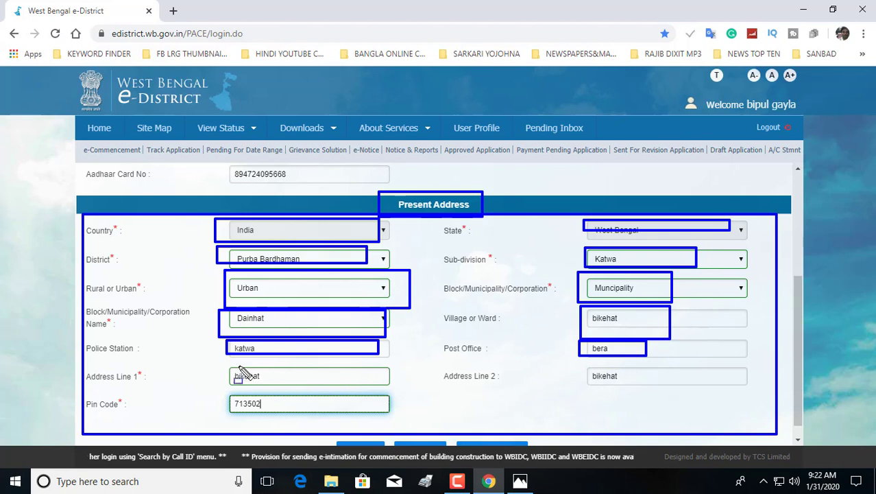
drag(227, 366, 336, 382)
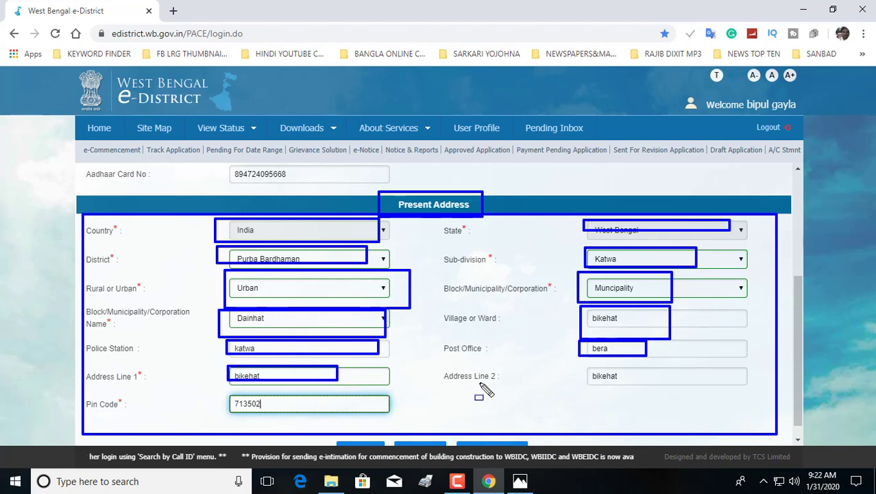
mouse_move(587, 365)
mouse_down()
mouse_move(625, 388)
mouse_move(687, 386)
mouse_up()
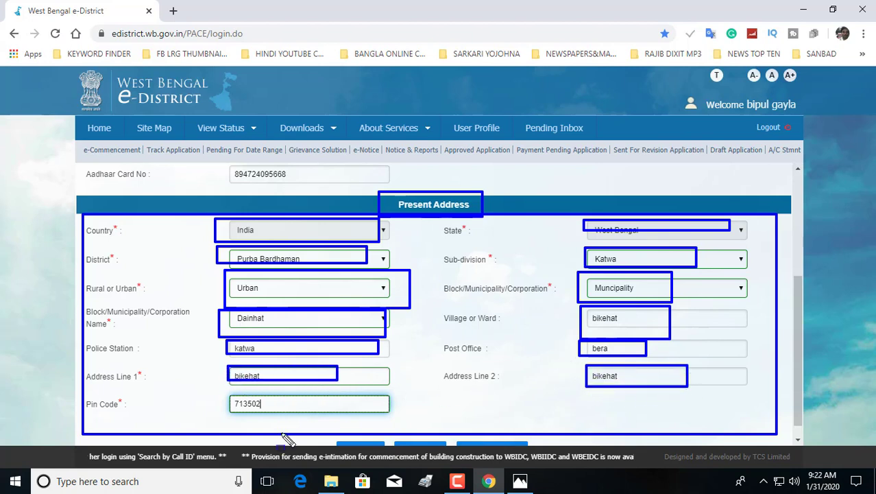
mouse_move(219, 387)
mouse_down()
mouse_move(233, 409)
mouse_move(348, 414)
mouse_up()
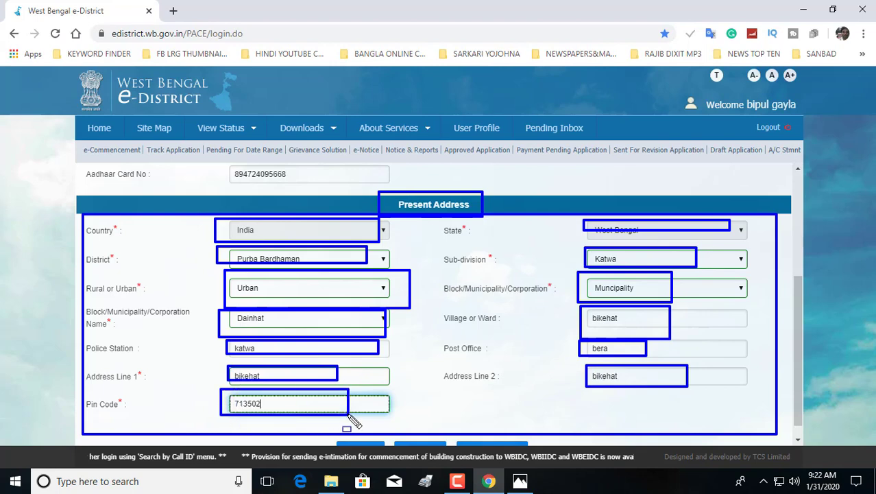
key(Escape)
- Save the applicant's basic information and present address, and continue to the next page of the application
scroll(355, 414, down, 1)
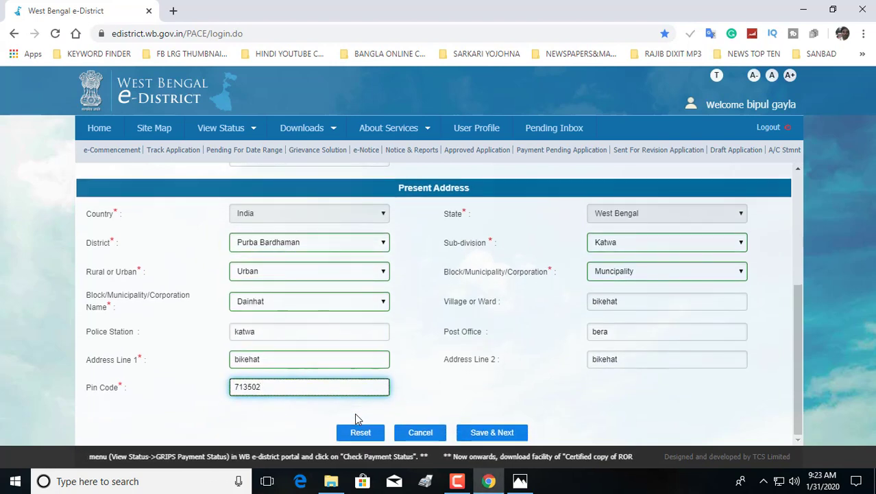
click(488, 434)
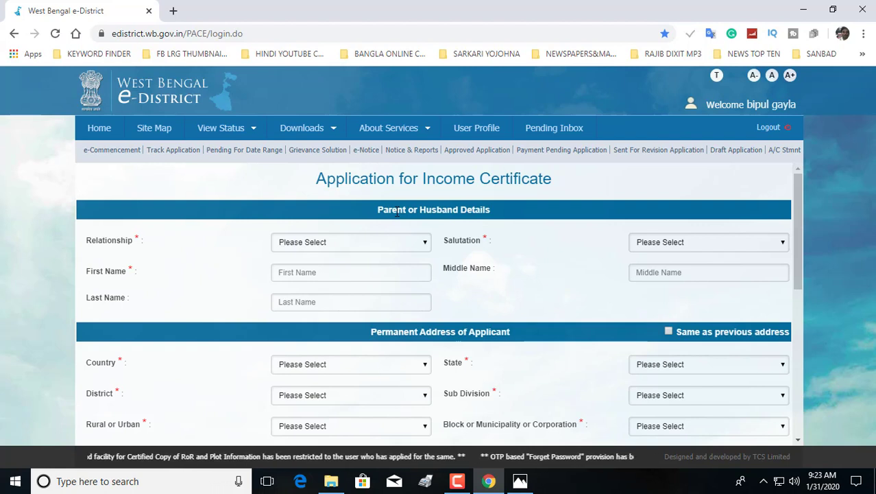
- Examine the blank Parent or Husband Details and Permanent Address of Applicant sections
mouse_move(368, 200)
mouse_down()
mouse_move(453, 220)
mouse_move(530, 221)
mouse_up()
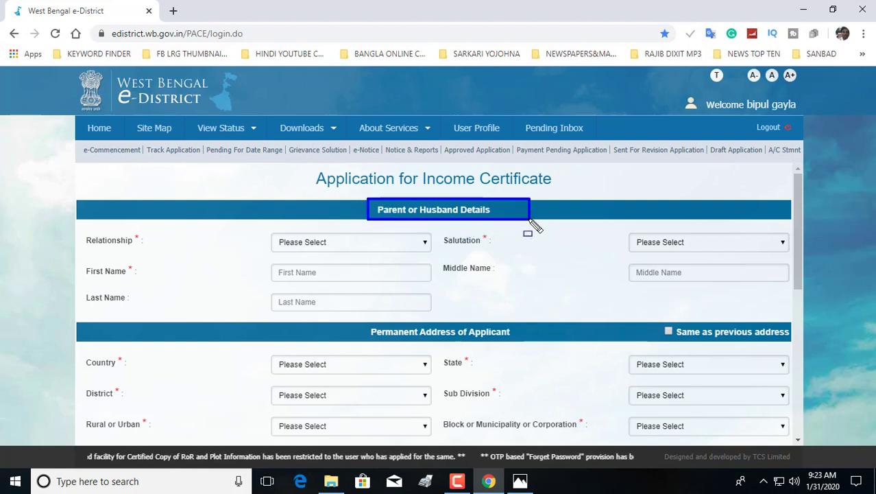
mouse_move(75, 219)
mouse_down()
mouse_move(131, 275)
mouse_move(621, 316)
mouse_move(808, 314)
mouse_move(790, 314)
mouse_up()
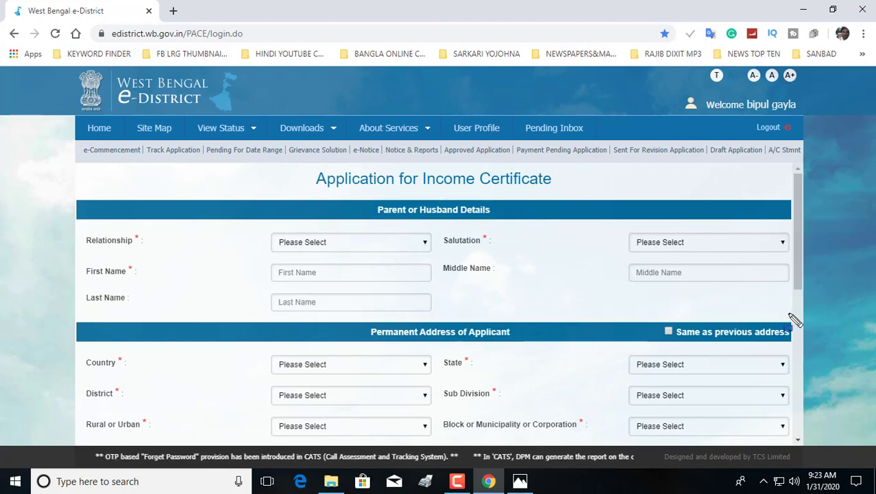
scroll(714, 300, down, 4)
scroll(603, 312, up, 3)
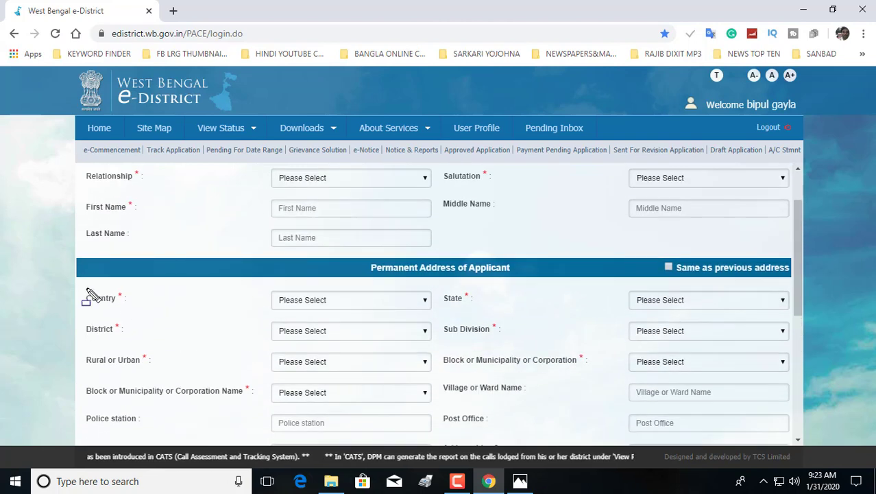
mouse_move(83, 277)
mouse_down()
mouse_move(271, 454)
mouse_move(794, 432)
mouse_up()
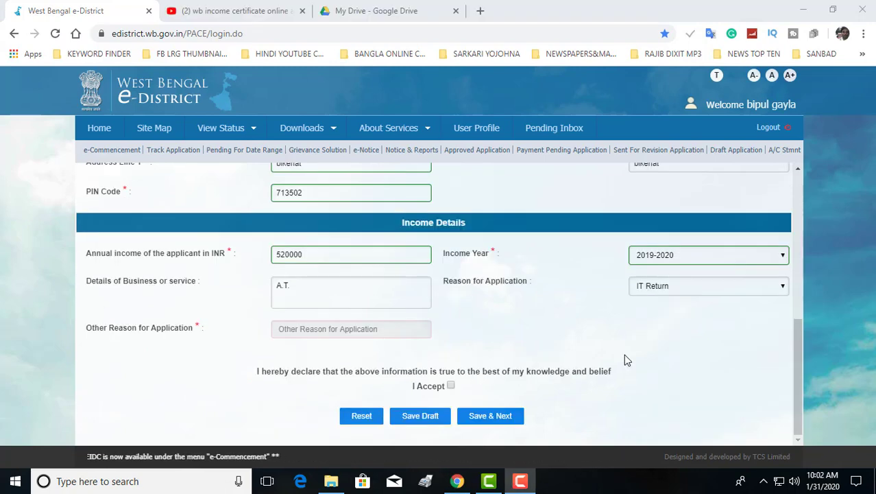
- Review the filled-in Parent or Husband Details, covering the relationship, salutation, and first, middle and last name fields
scroll(470, 365, up, 10)
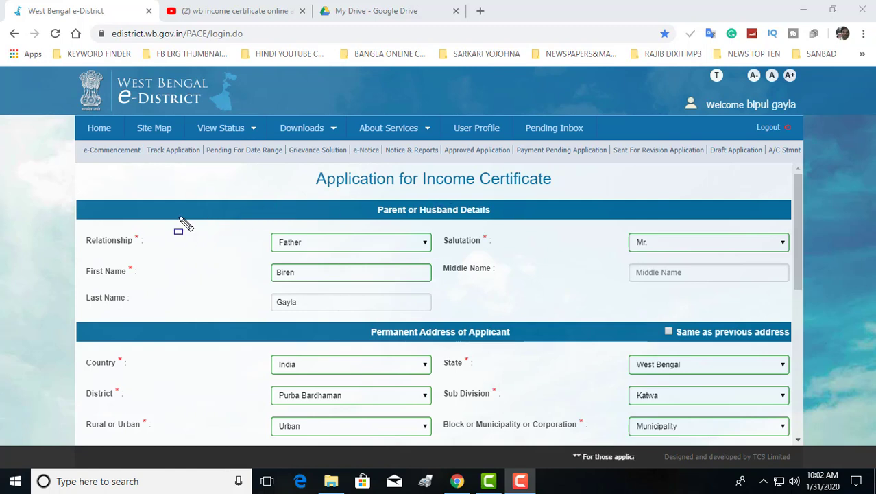
mouse_move(363, 197)
mouse_down()
mouse_move(470, 223)
mouse_move(511, 222)
mouse_up()
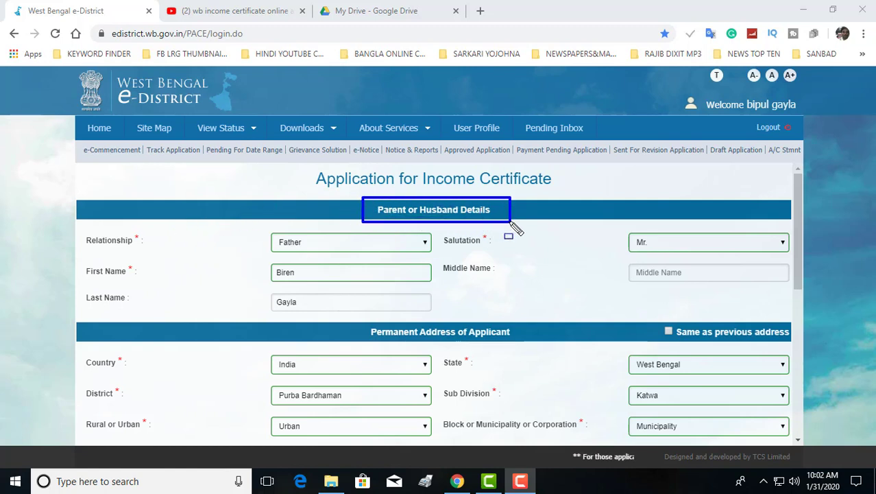
drag(254, 226, 413, 257)
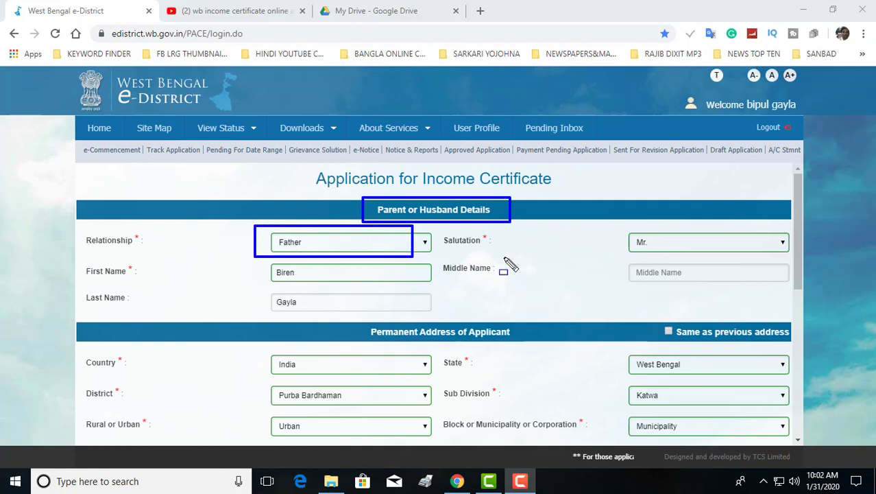
mouse_move(620, 224)
mouse_down()
mouse_move(630, 246)
mouse_move(721, 255)
mouse_up()
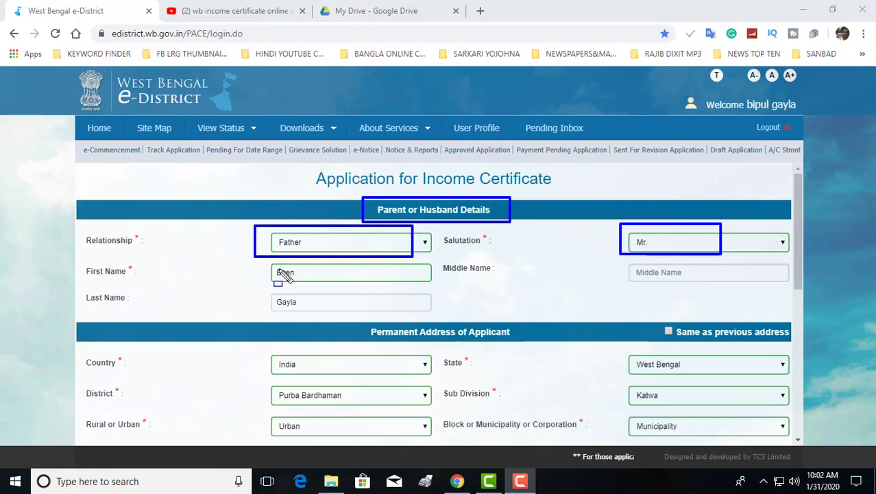
drag(265, 263, 348, 286)
mouse_move(254, 295)
mouse_down()
mouse_move(271, 309)
mouse_move(313, 315)
mouse_up()
drag(620, 263, 685, 288)
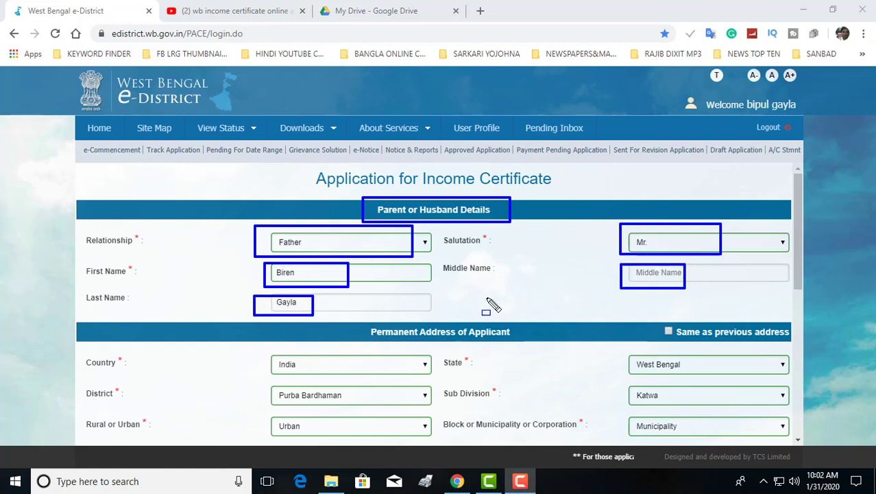
key(Escape)
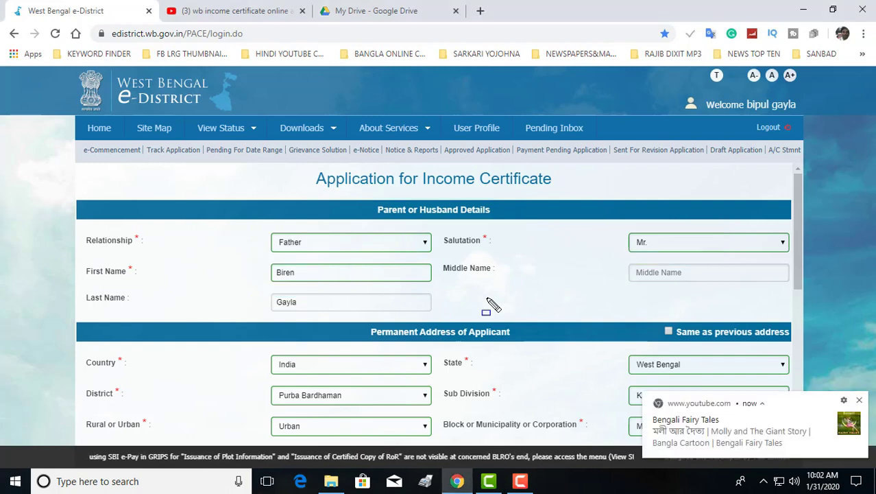
- Look over the Permanent Address heading and recheck the parent's relationship, salutation and name fields above it
scroll(488, 303, down, 1)
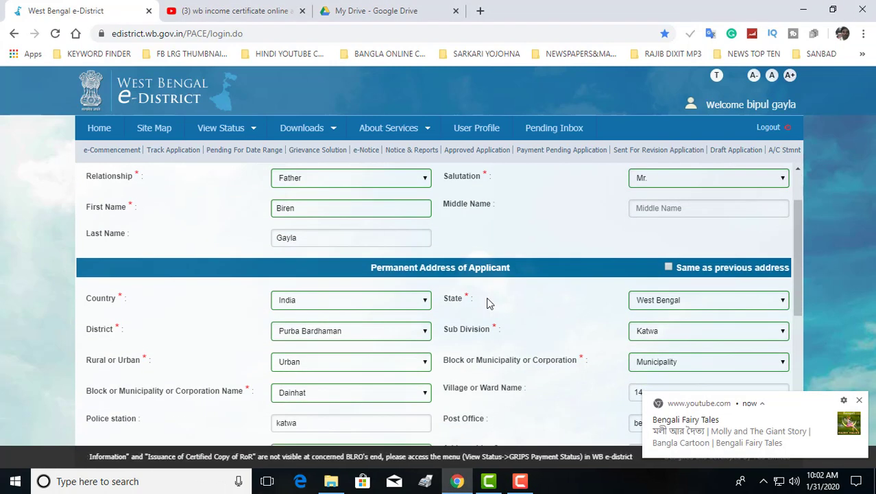
drag(362, 261, 510, 282)
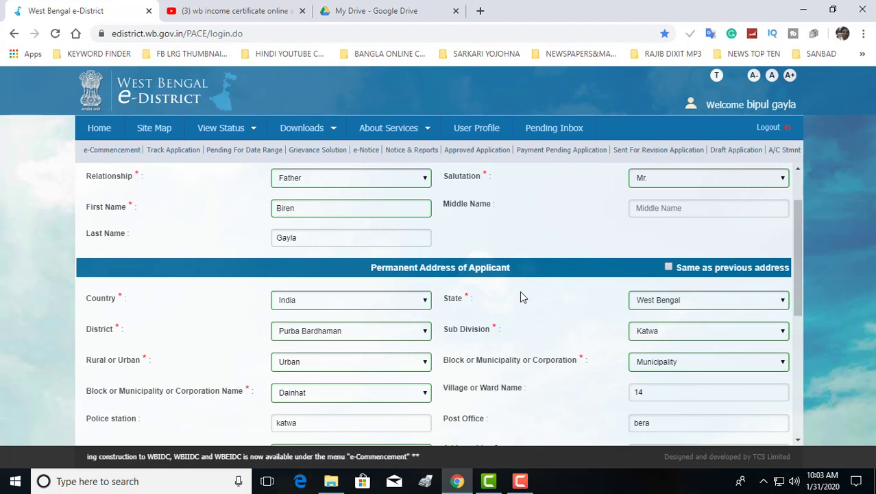
drag(258, 170, 322, 187)
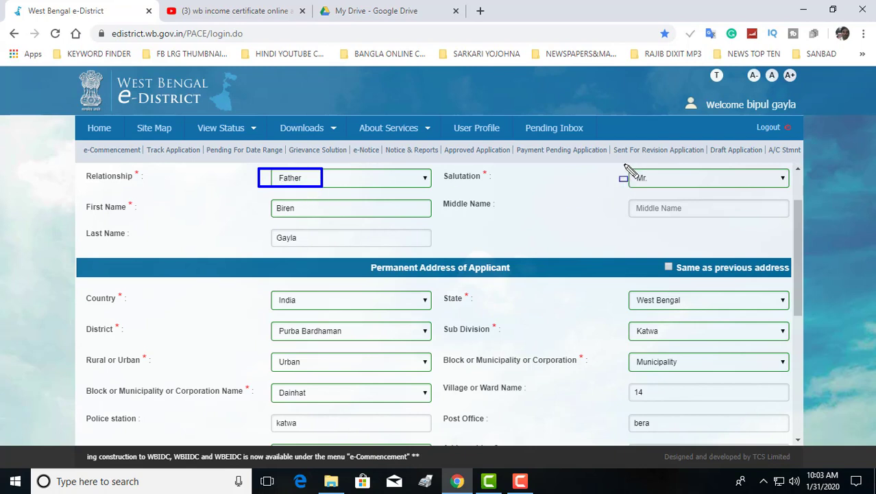
drag(625, 165, 674, 186)
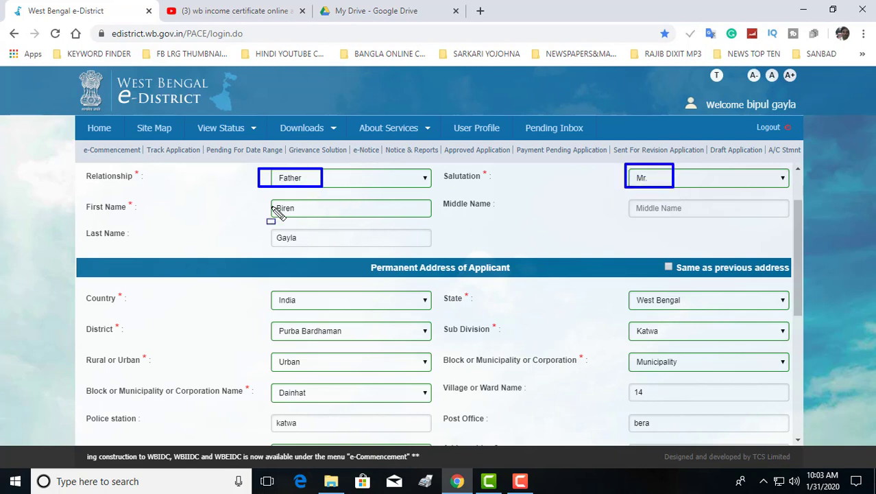
drag(264, 203, 316, 222)
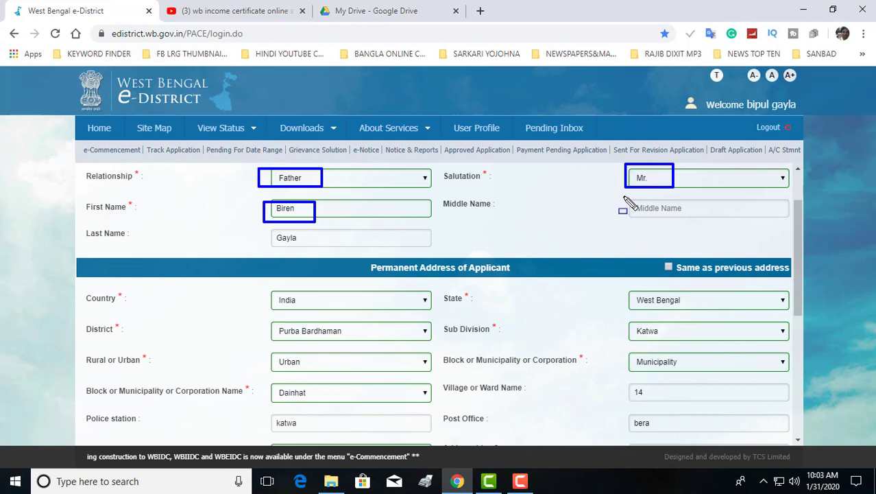
drag(623, 197, 666, 217)
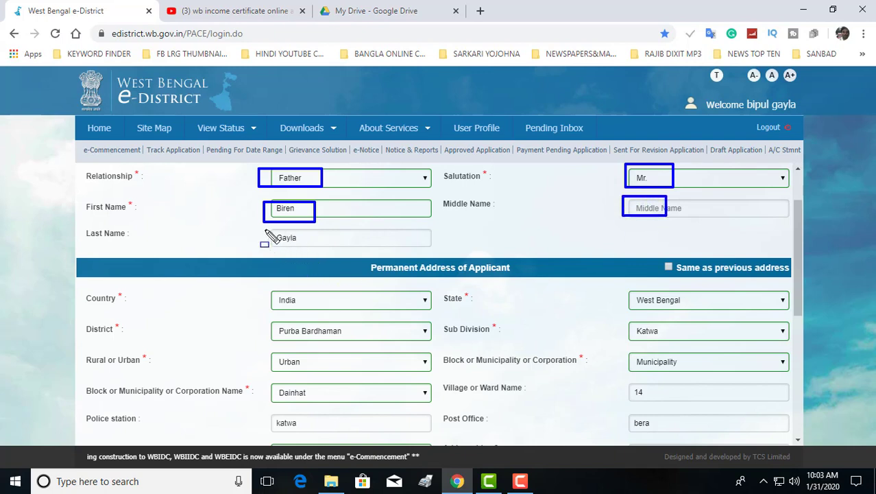
drag(265, 230, 367, 247)
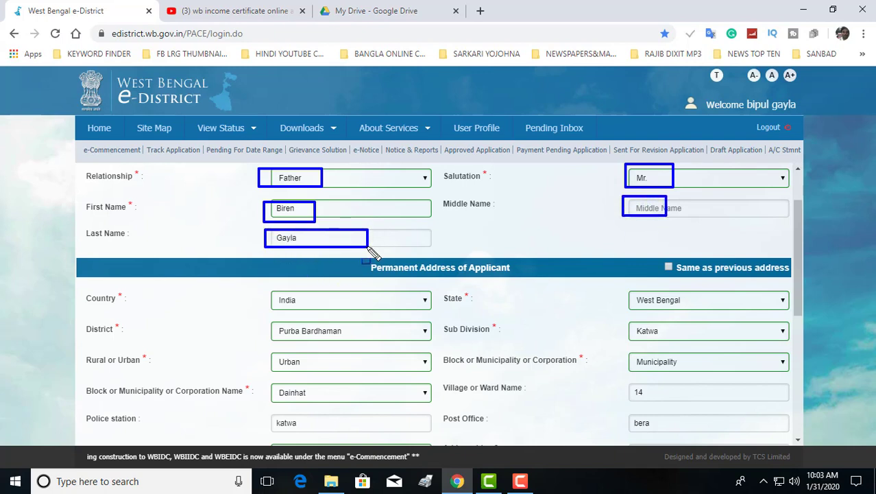
key(Escape)
- Review the Permanent Address fields for country, state, district, sub division, rural or urban area, and block or municipality type
scroll(376, 264, down, 1)
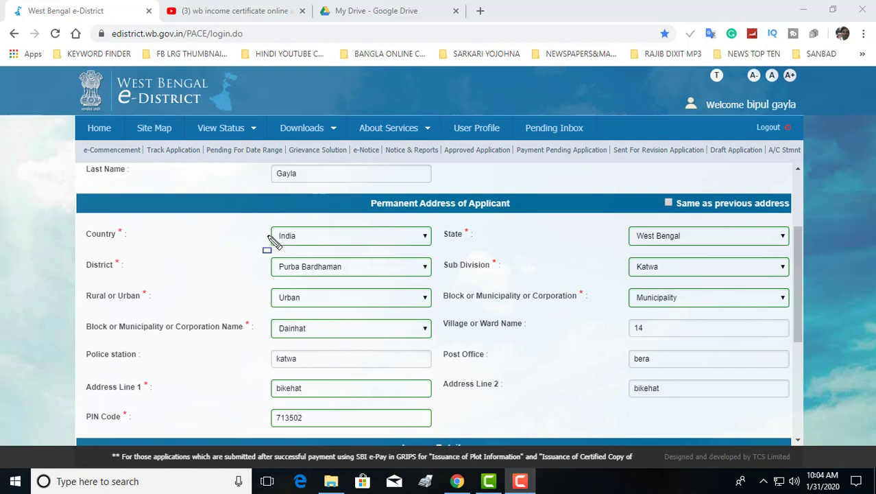
drag(266, 227, 311, 245)
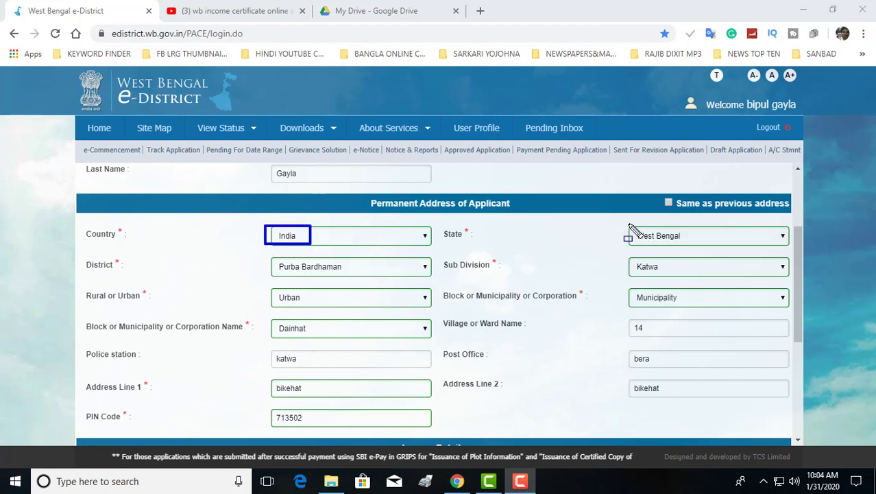
drag(626, 225, 675, 247)
mouse_move(270, 257)
mouse_down()
mouse_move(293, 277)
mouse_move(352, 277)
mouse_up()
drag(624, 257, 674, 278)
drag(262, 285, 339, 310)
mouse_move(621, 286)
mouse_down()
mouse_move(657, 308)
mouse_move(696, 309)
mouse_up()
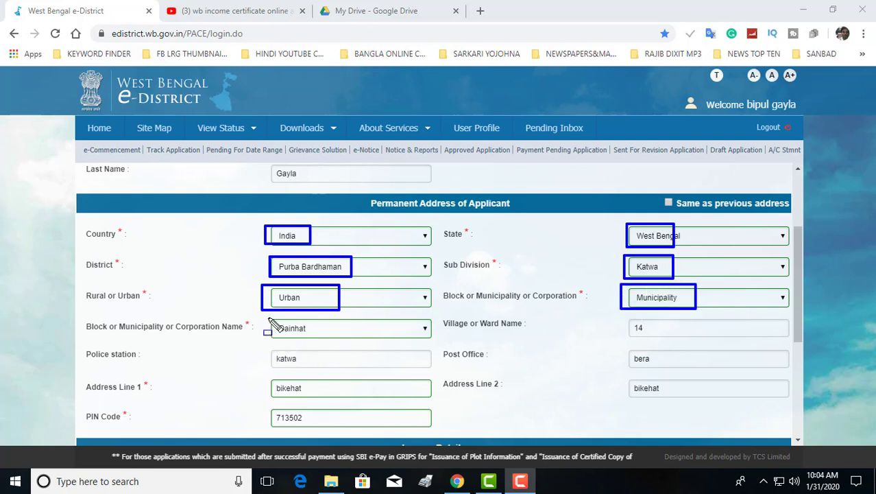
- Review the rest of the permanent address, from municipality and ward names through police station, post office and address lines to PIN code
mouse_move(267, 317)
mouse_down()
mouse_move(304, 339)
mouse_move(364, 341)
mouse_up()
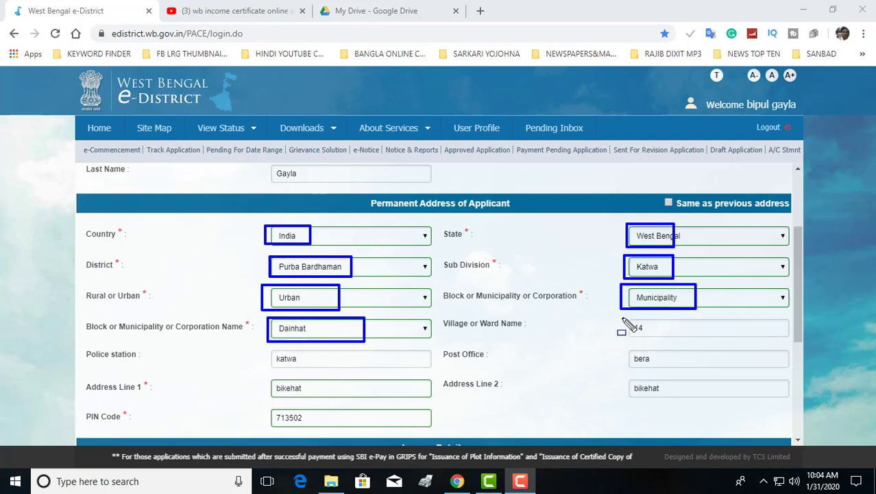
mouse_move(621, 317)
mouse_down()
mouse_move(660, 337)
mouse_move(690, 339)
mouse_up()
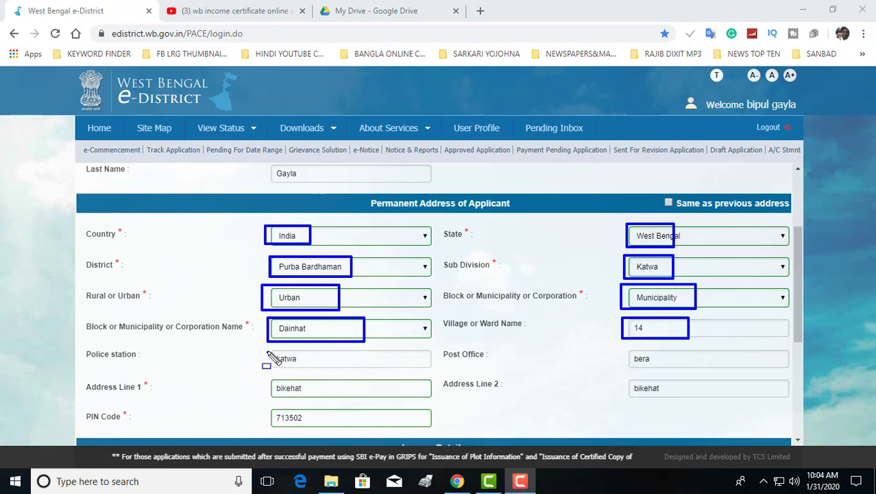
drag(268, 353, 356, 364)
drag(624, 345, 691, 366)
drag(270, 377, 378, 397)
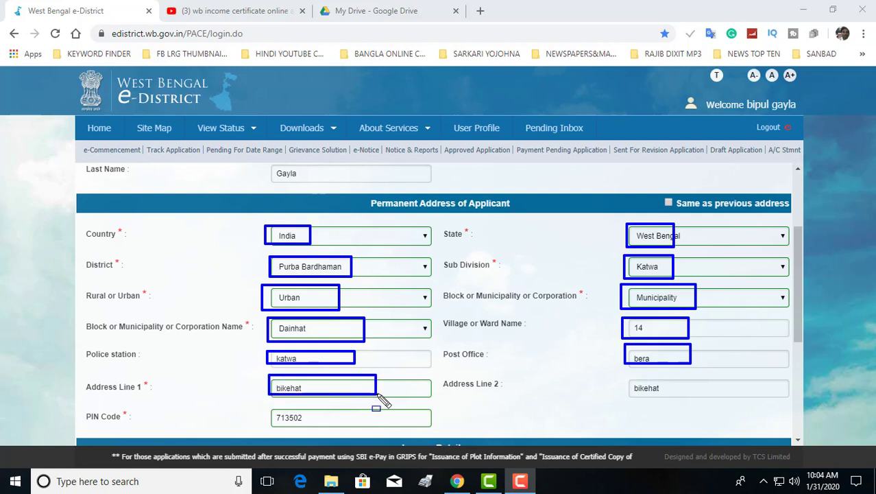
mouse_move(625, 374)
mouse_down()
mouse_move(638, 391)
mouse_move(679, 396)
mouse_up()
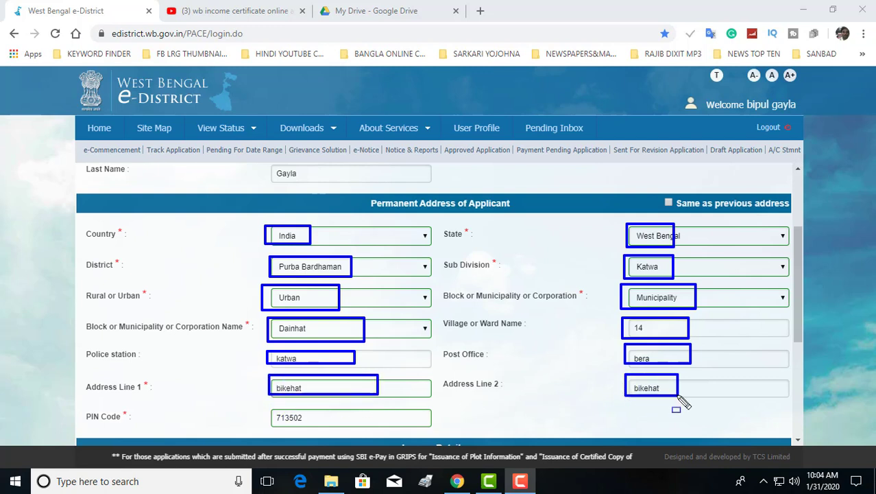
mouse_move(261, 406)
mouse_down()
mouse_move(283, 421)
mouse_move(329, 424)
mouse_up()
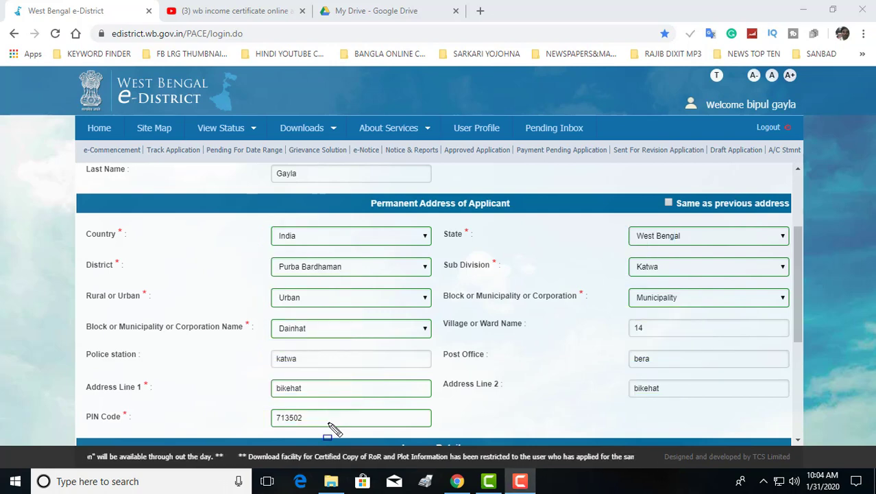
- Examine the Income Details section, covering annual income, income year, details of business or service, and reason for application
scroll(334, 429, down, 3)
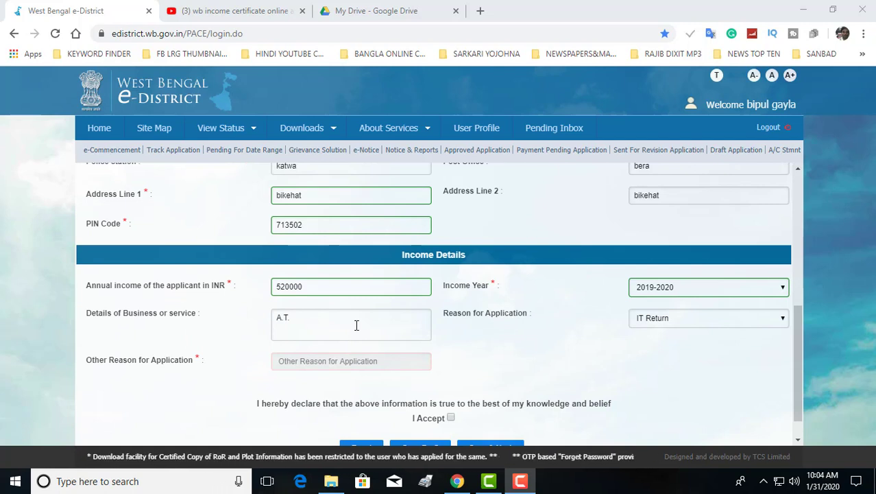
drag(393, 248, 470, 271)
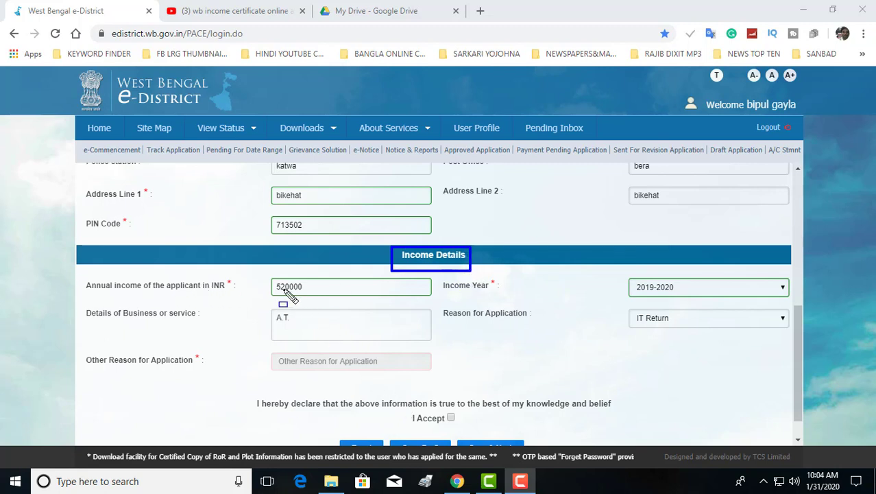
drag(264, 269, 392, 283)
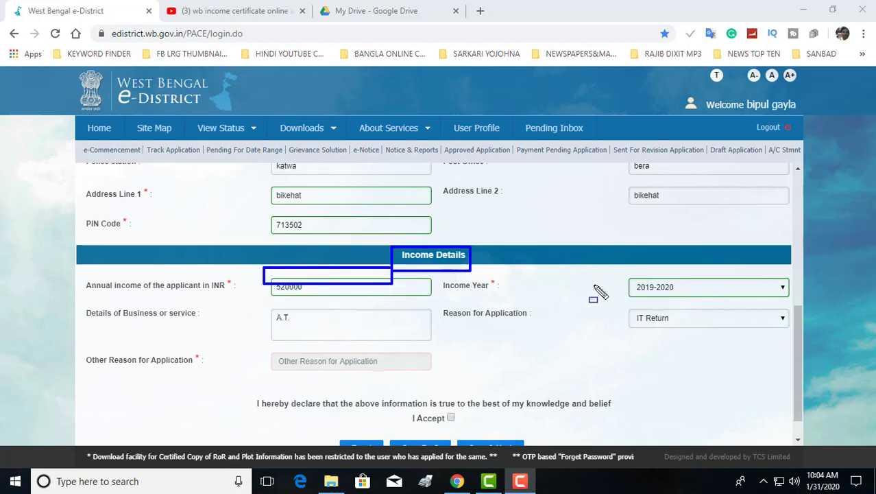
drag(623, 273, 704, 302)
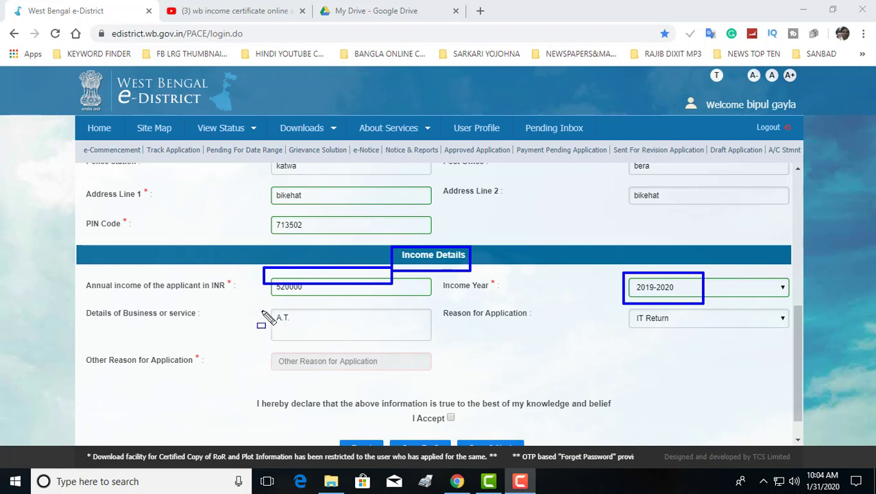
mouse_move(261, 304)
mouse_down()
mouse_move(295, 325)
mouse_move(364, 332)
mouse_up()
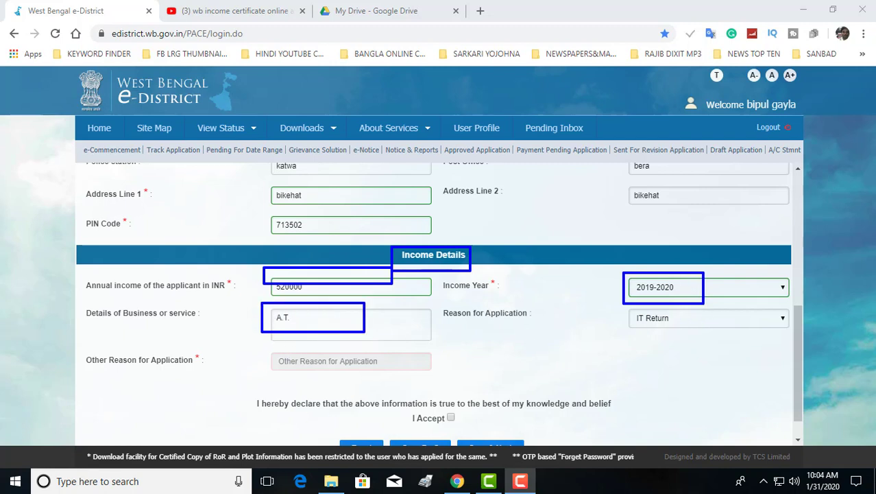
mouse_move(627, 309)
mouse_down()
mouse_move(648, 329)
mouse_move(696, 335)
mouse_up()
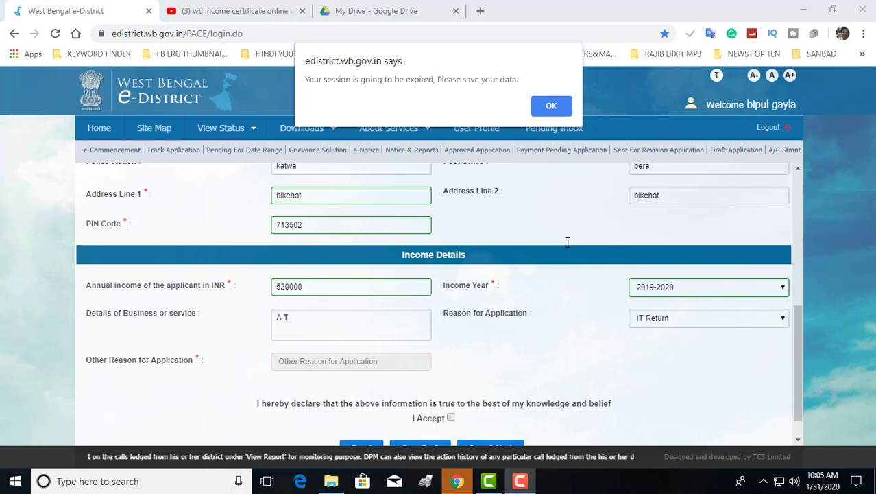
- Dismiss the session expiry alert, save the application as a draft and acknowledge the application ID message
click(551, 105)
scroll(414, 323, down, 2)
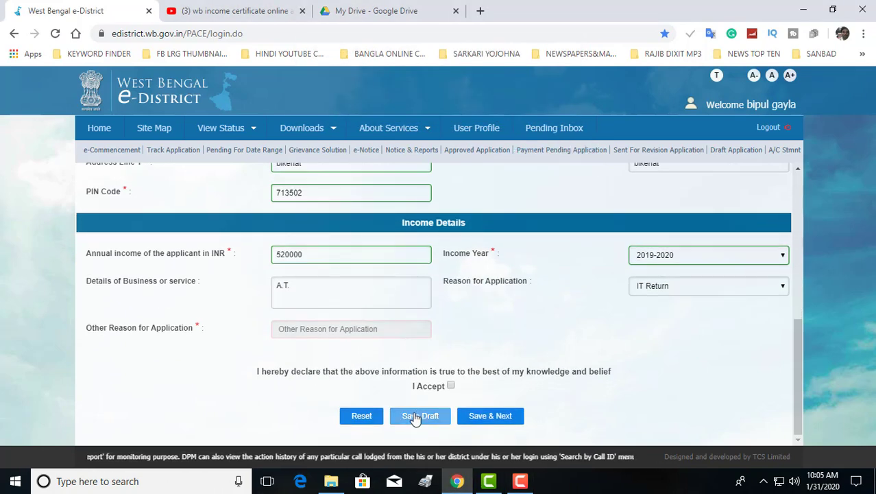
click(415, 419)
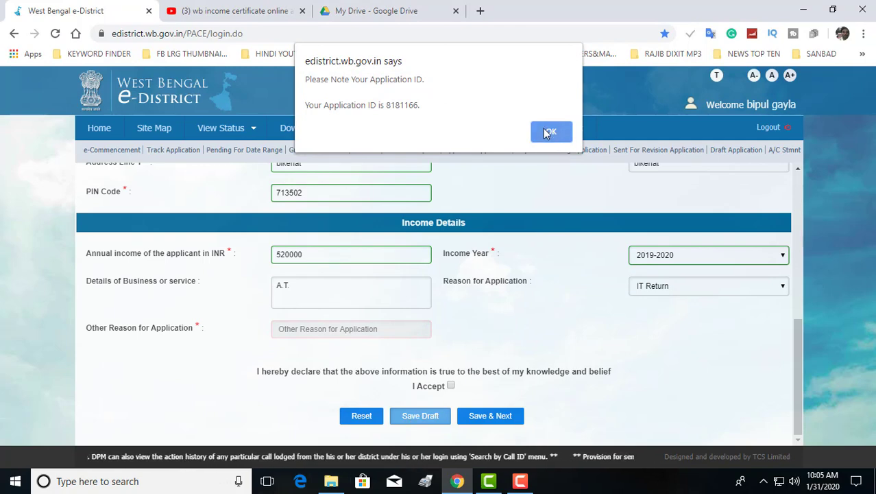
click(549, 133)
click(542, 163)
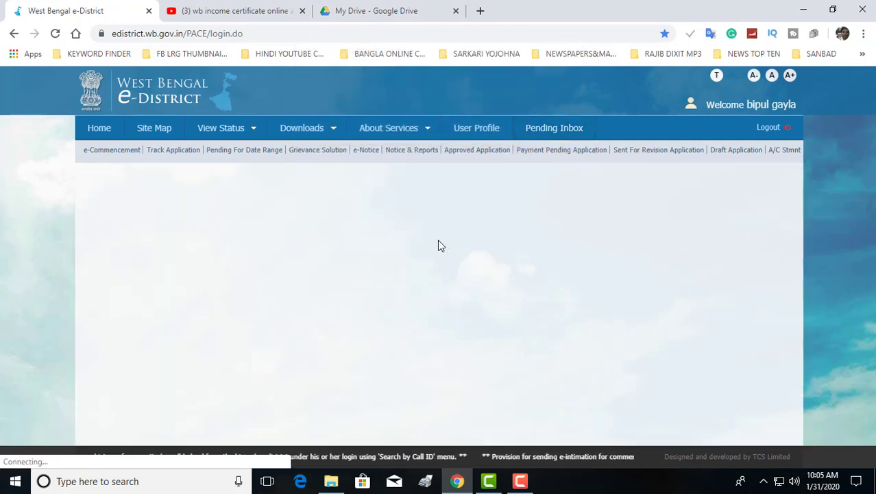
- Accept the declaration below the income details, save the application and continue to its summary
scroll(438, 241, down, 4)
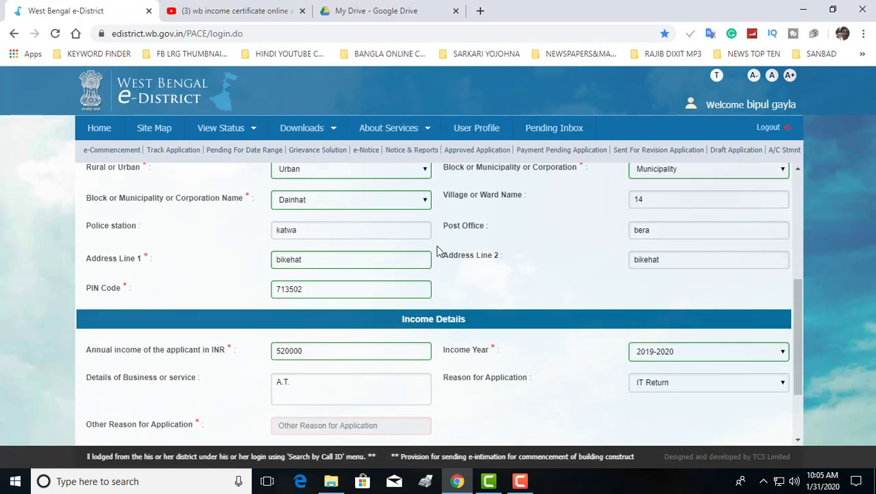
scroll(439, 251, down, 3)
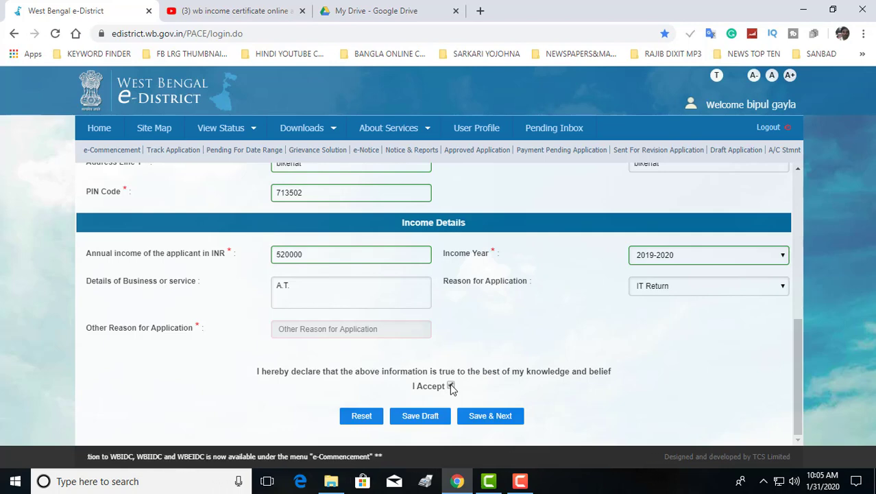
click(491, 417)
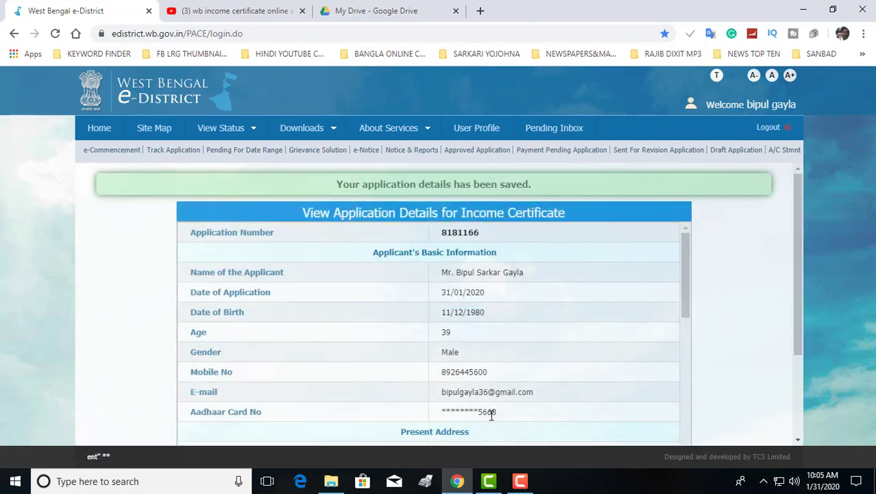
- Review the saved application summary from the applicant's basic information through the addresses to the income details
scroll(491, 415, down, 2)
scroll(352, 242, up, 1)
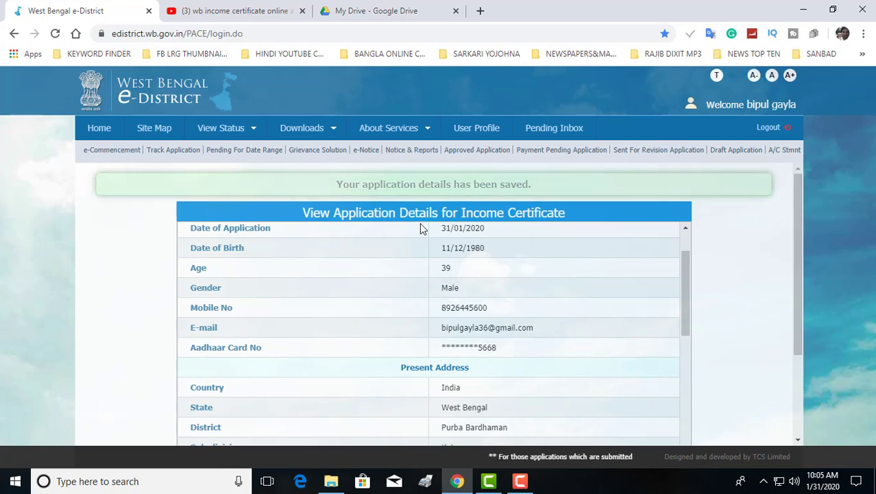
scroll(420, 233, up, 2)
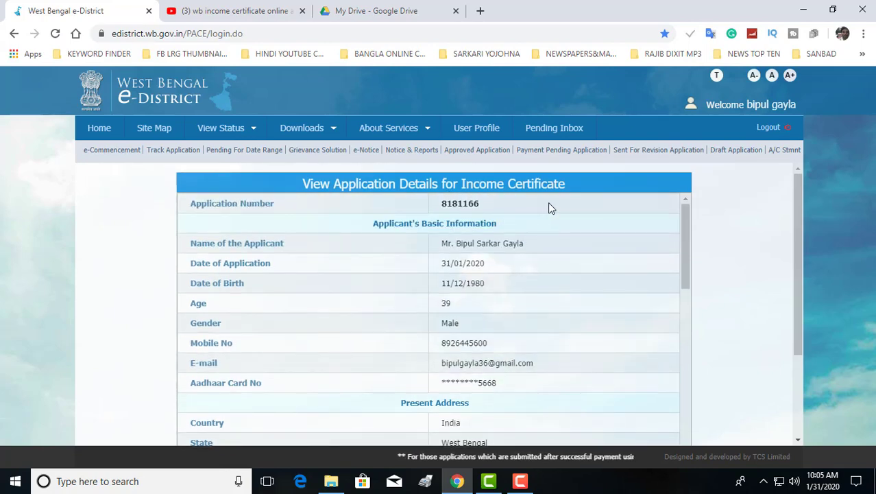
scroll(539, 276, down, 8)
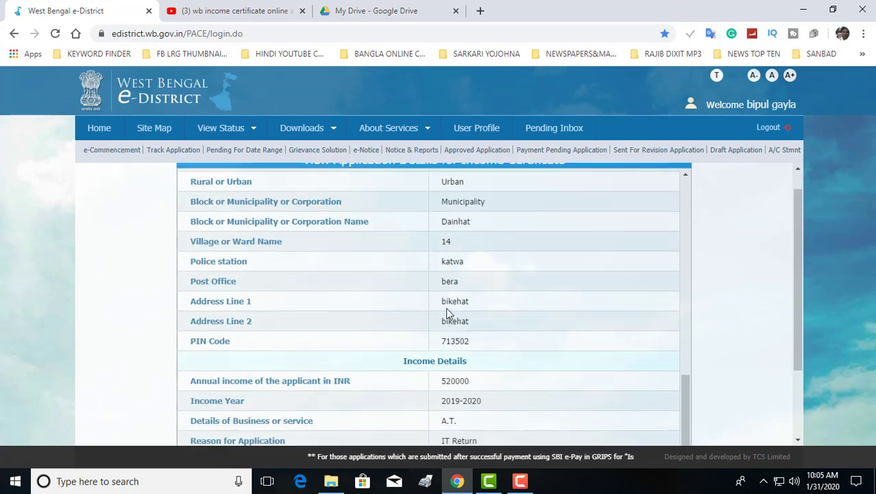
scroll(447, 313, down, 3)
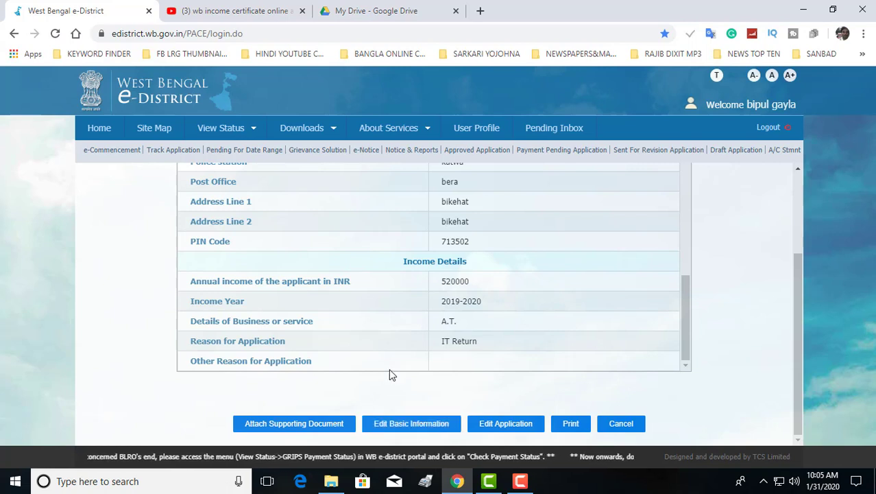
- Proceed to attaching supporting documents and examine the document names for residential proof, photograph, income proof and other relevant documents
click(293, 425)
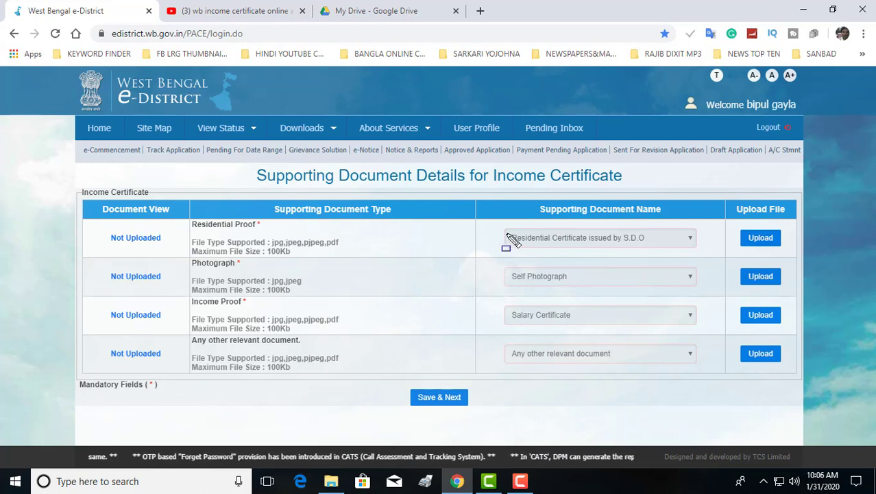
mouse_move(506, 232)
mouse_down()
mouse_move(528, 244)
mouse_move(657, 246)
mouse_up()
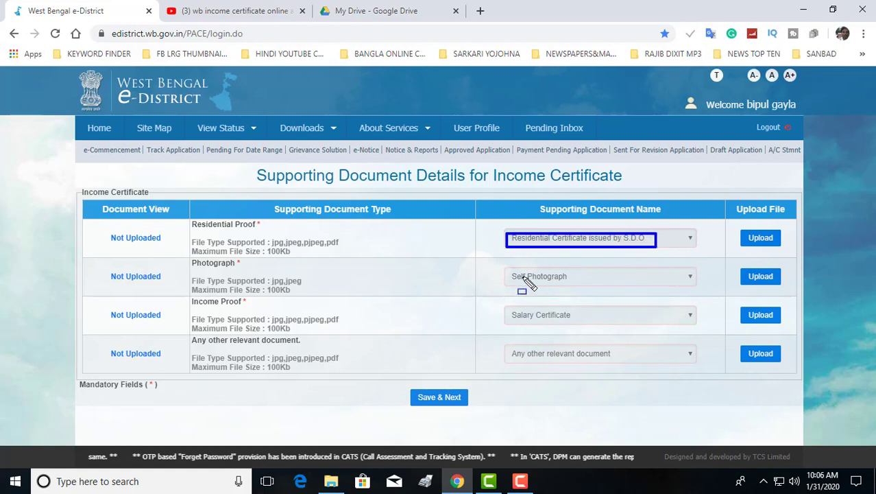
drag(504, 270, 594, 282)
mouse_move(505, 306)
mouse_down()
mouse_move(519, 317)
mouse_move(582, 325)
mouse_up()
mouse_move(500, 343)
mouse_down()
mouse_move(513, 367)
mouse_move(620, 374)
mouse_up()
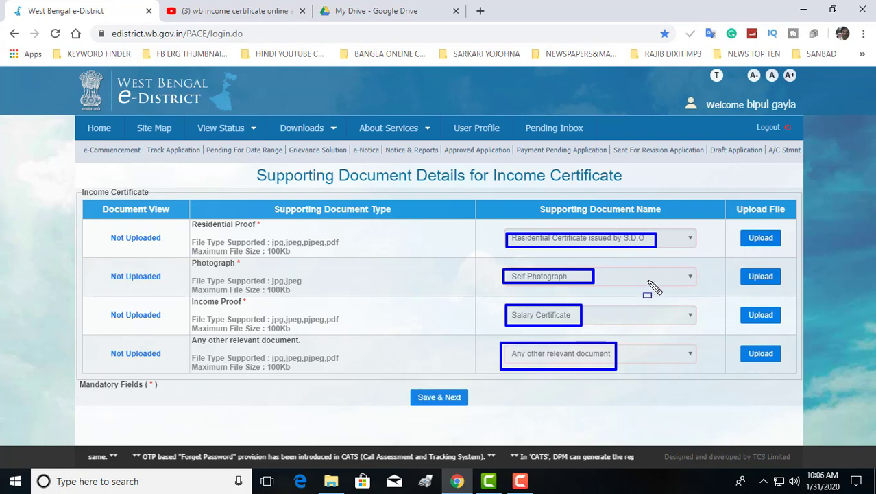
key(Escape)
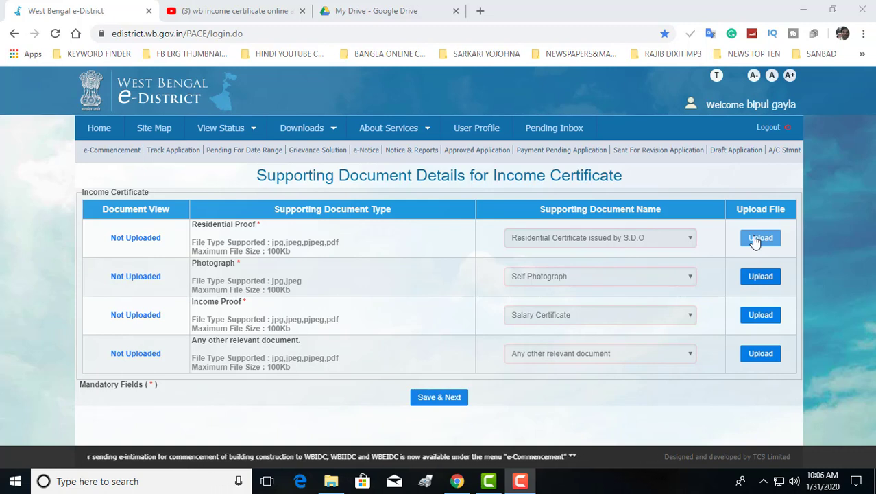
- Search Google for "riot software" in a new browser tab and open the RIOT image optimizer website
click(481, 11)
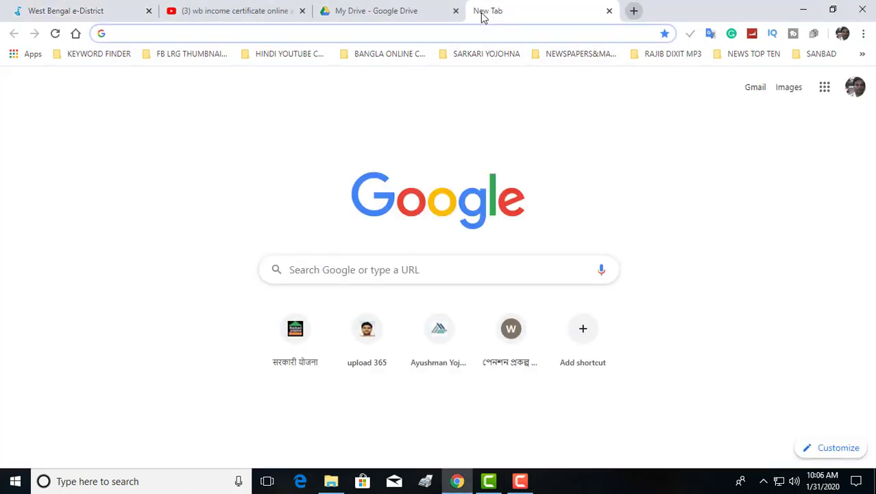
text(RIOT)
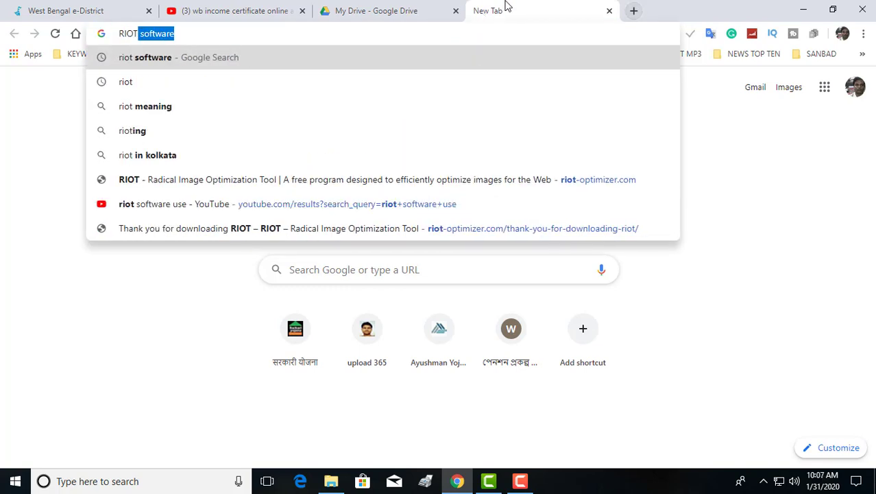
click(205, 61)
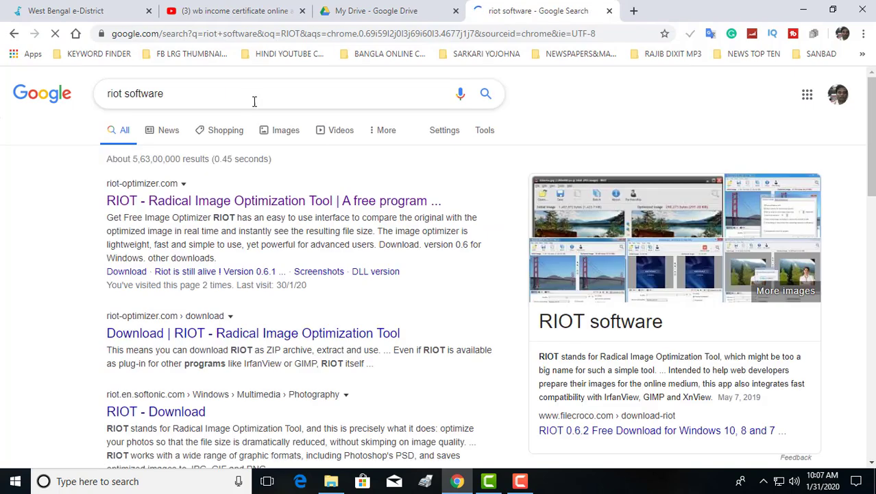
click(236, 201)
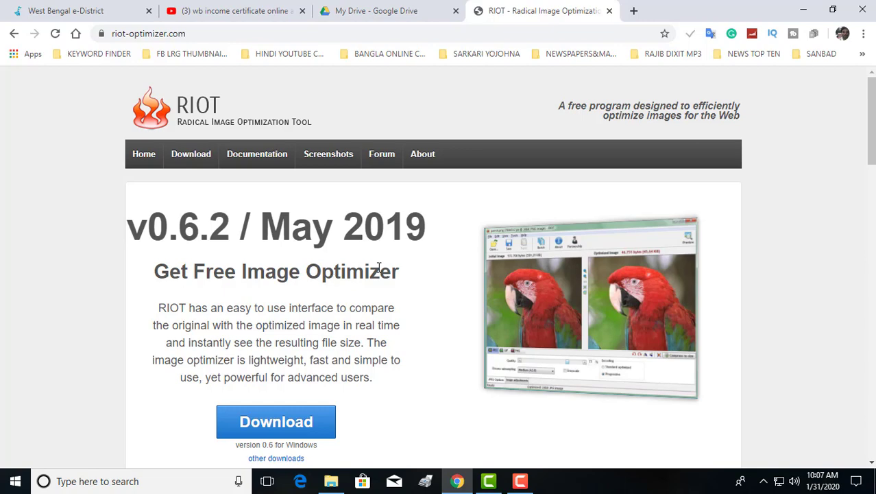
- Open the AADHAR CARD1 image in RIOT, accept the suggested resizing, and lower its JPEG quality to 11%
click(801, 11)
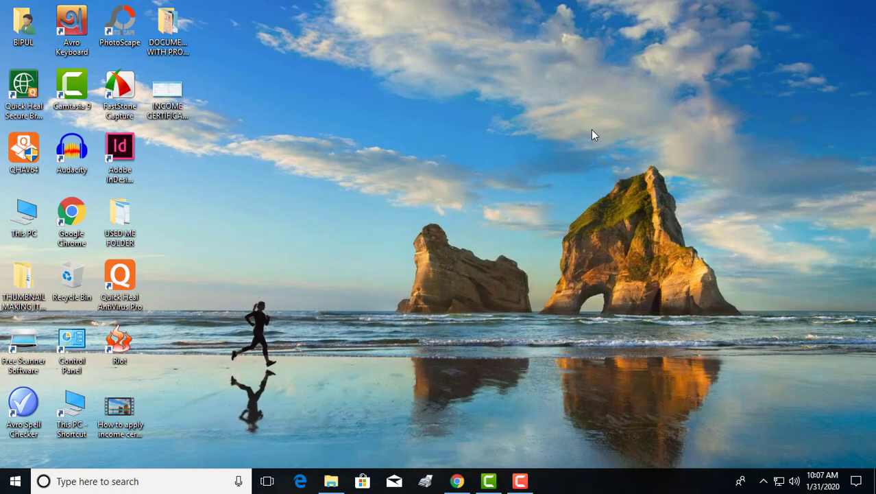
double_click(116, 346)
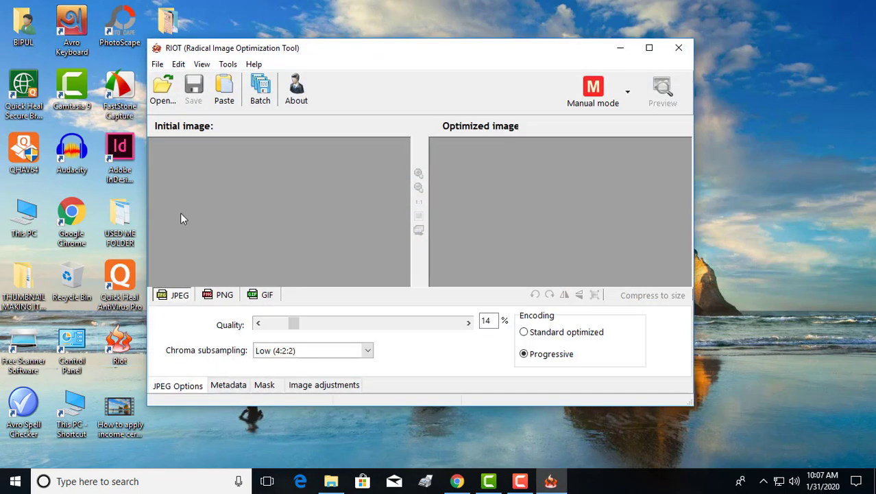
click(156, 94)
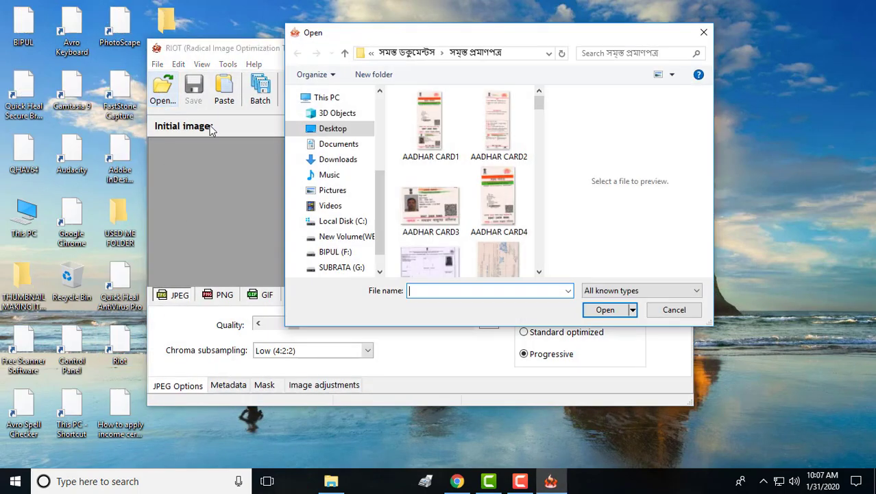
click(431, 124)
click(603, 310)
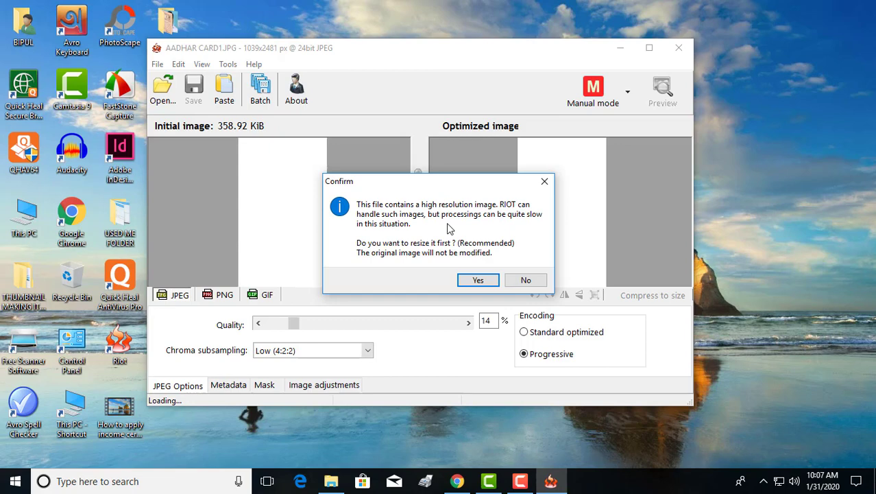
click(478, 280)
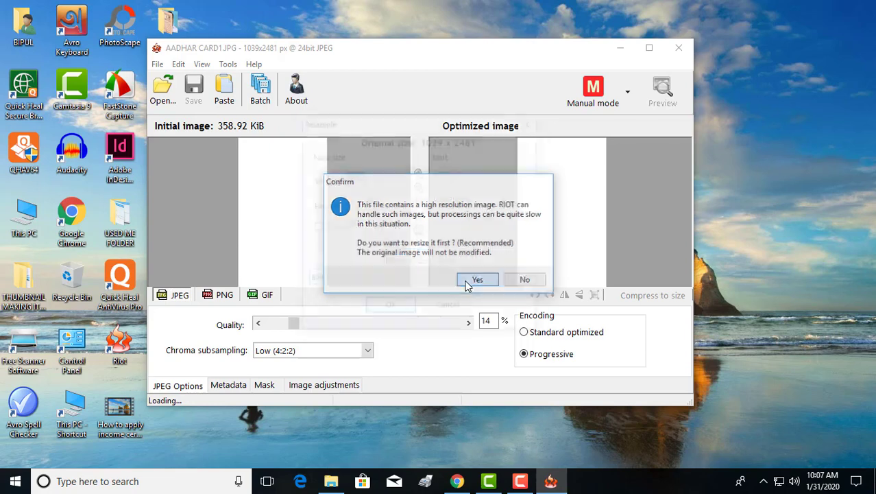
click(393, 309)
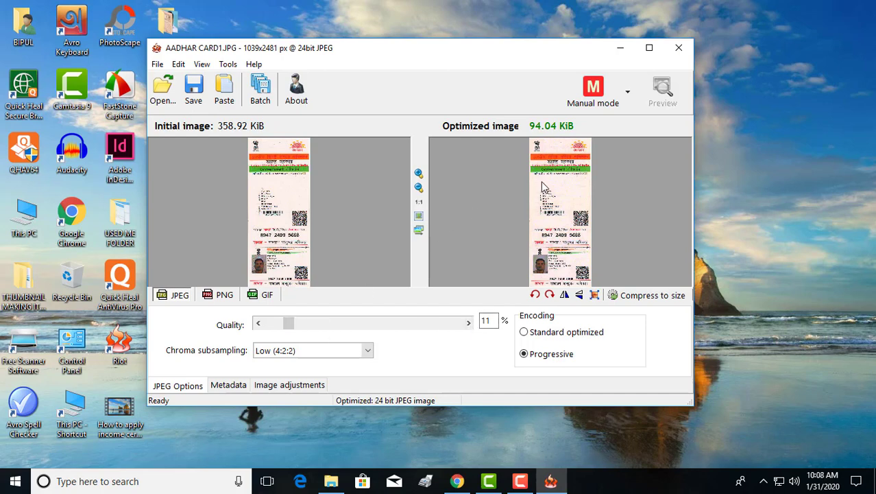
click(596, 296)
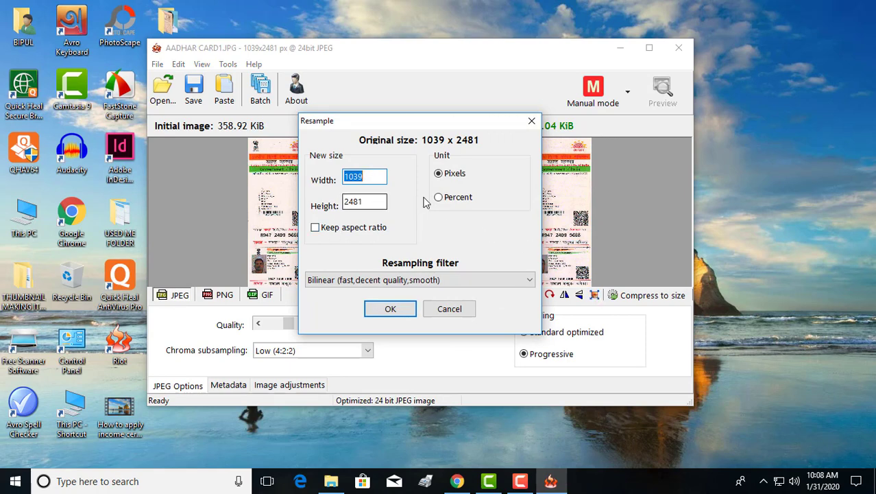
click(532, 123)
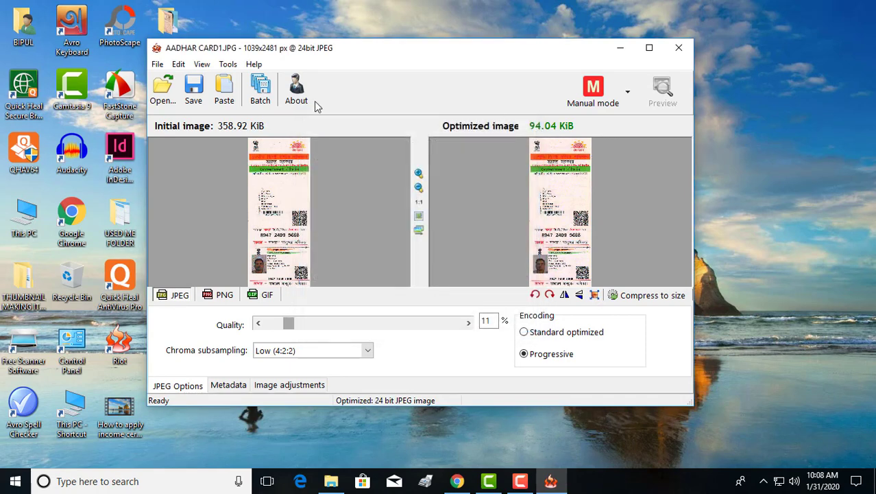
- Try to save the optimized image to the Desktop as AADHAR CARD1, and close RIOT
click(193, 89)
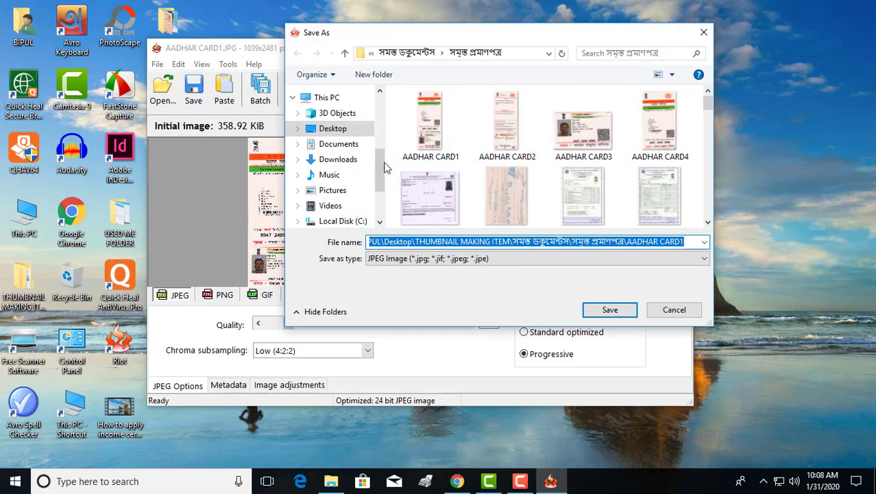
scroll(343, 135, up, 4)
click(333, 120)
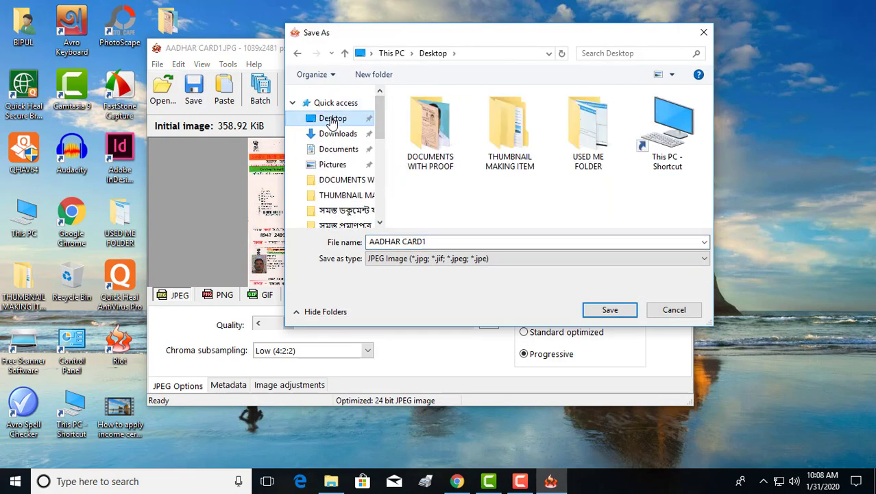
key(Return)
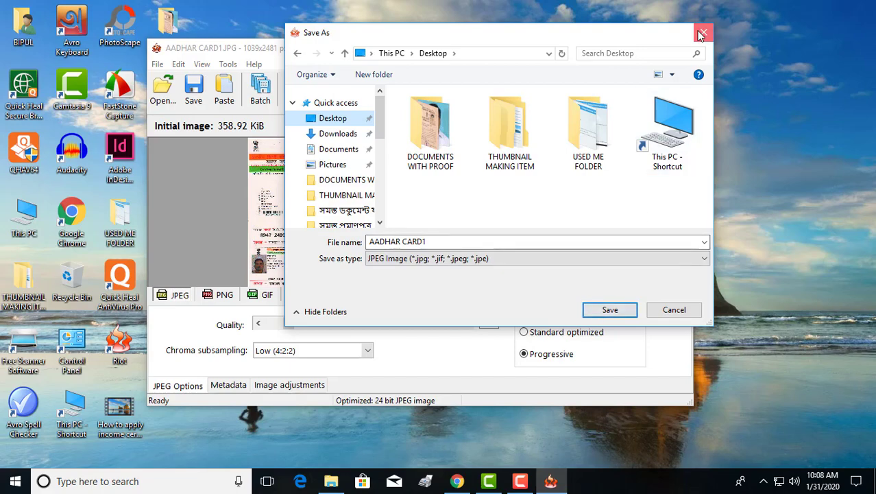
click(679, 50)
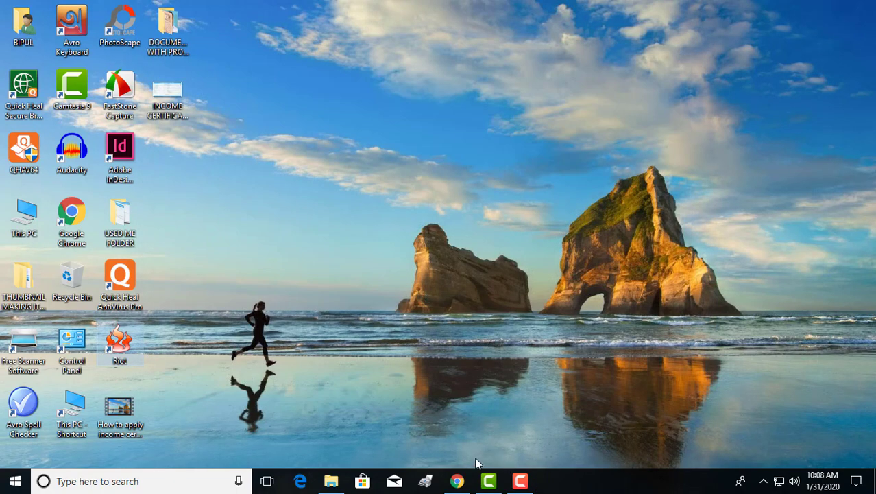
- Switch to the e-District page in Chrome and upload AADHAR CARD froof from the DOCUMENTS WITH PROOF folder as residential proof
click(457, 482)
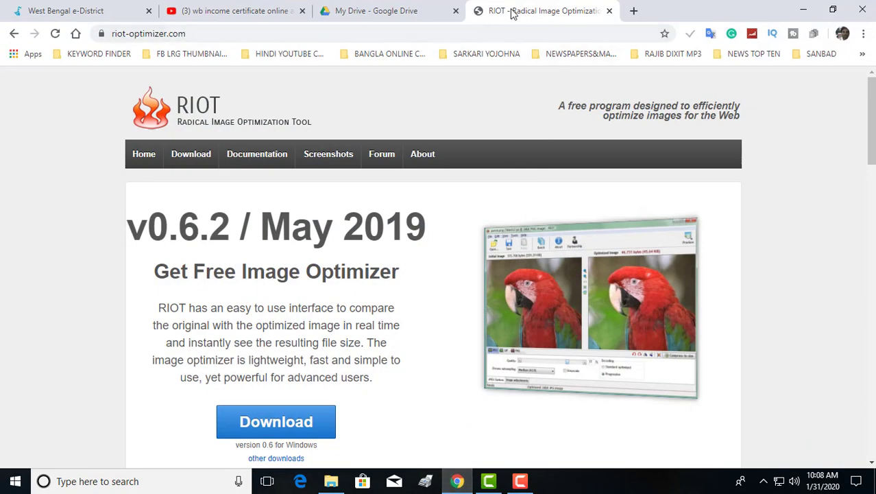
click(81, 10)
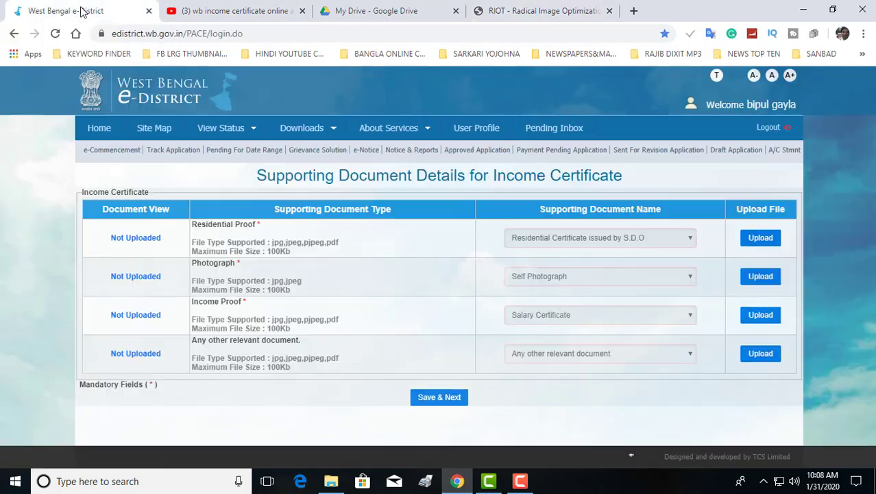
click(758, 239)
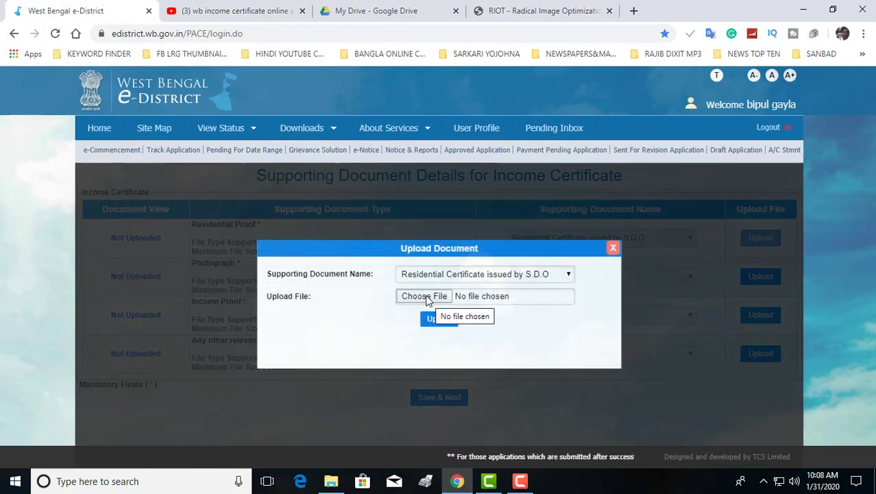
click(425, 296)
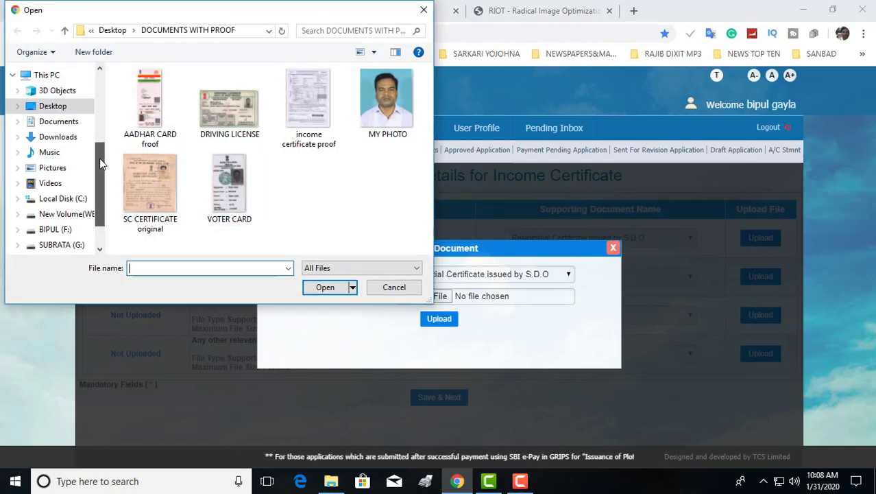
drag(97, 180, 112, 73)
click(46, 99)
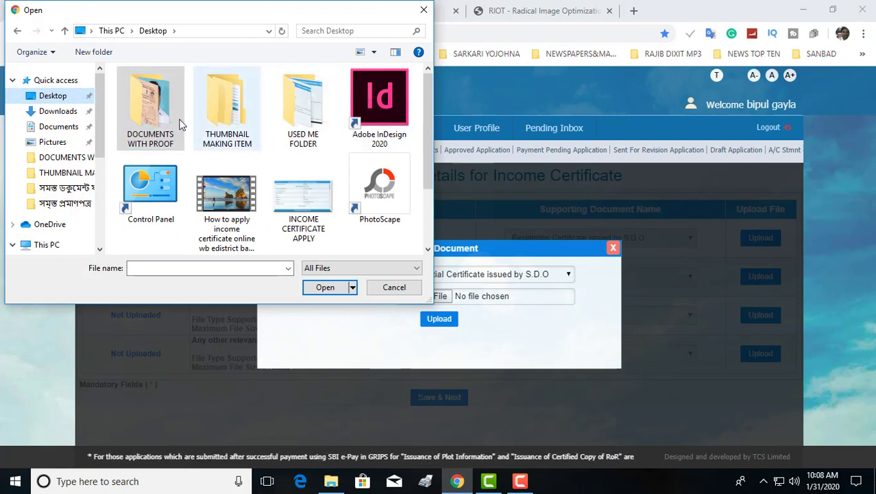
double_click(140, 109)
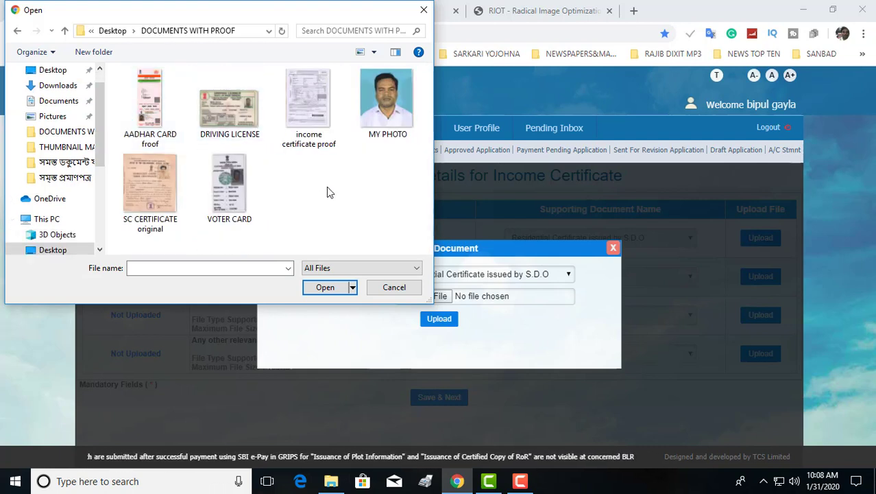
click(148, 122)
click(319, 287)
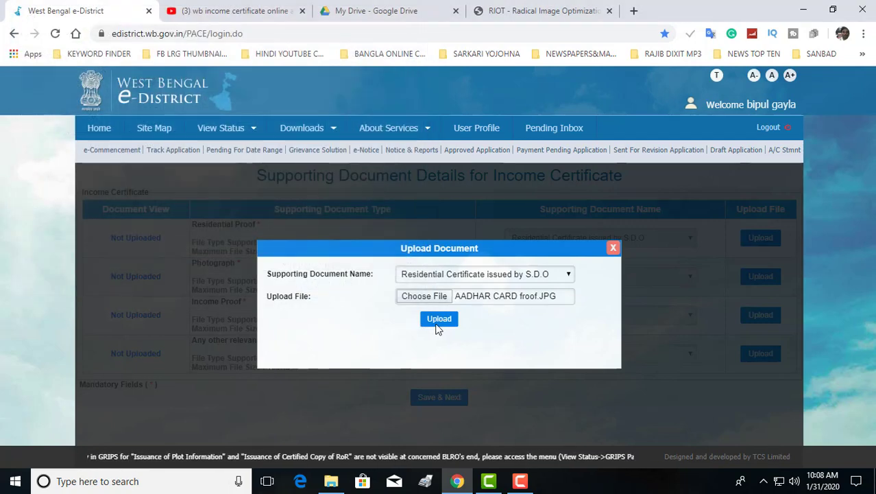
click(437, 319)
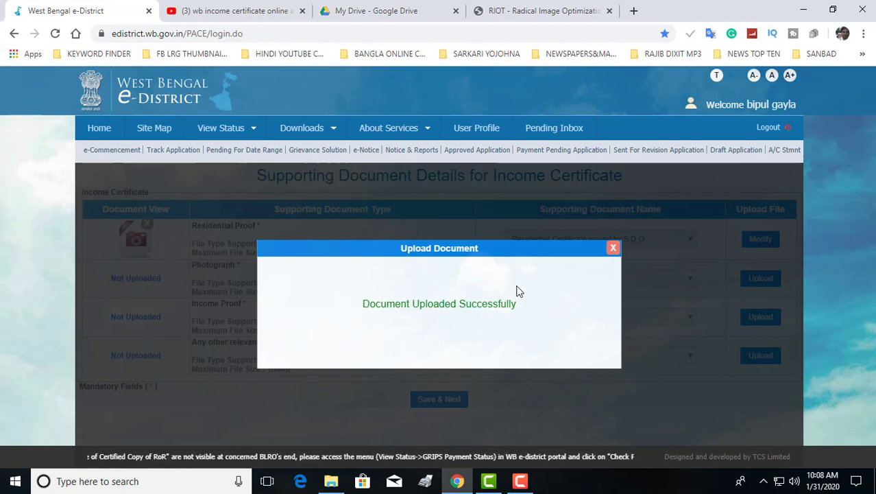
click(613, 250)
- Upload the MY PHOTO file as the self photograph for the application
click(755, 282)
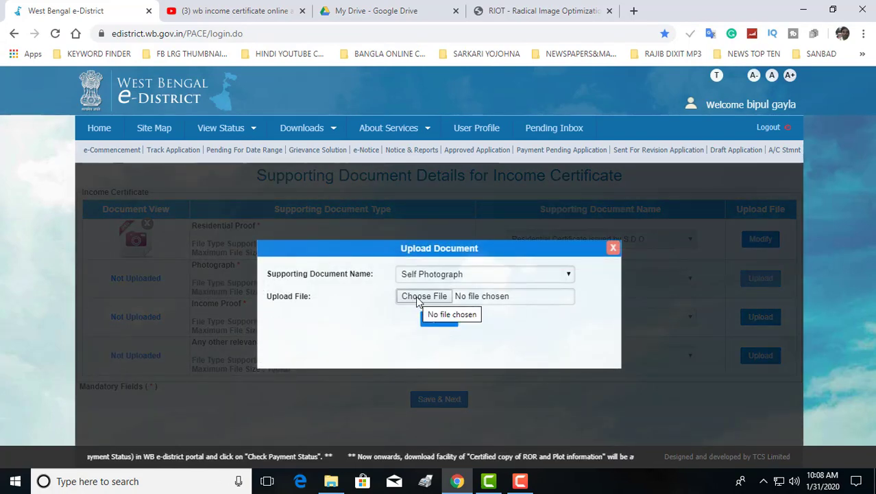
click(418, 300)
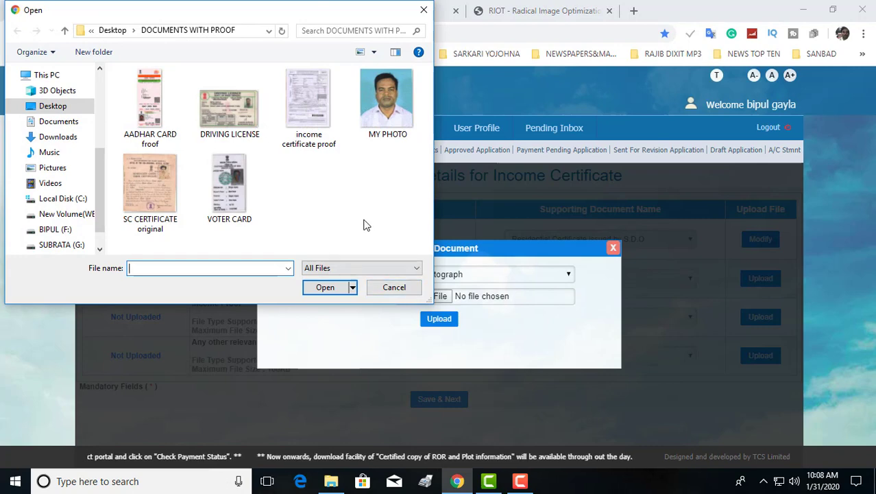
click(384, 110)
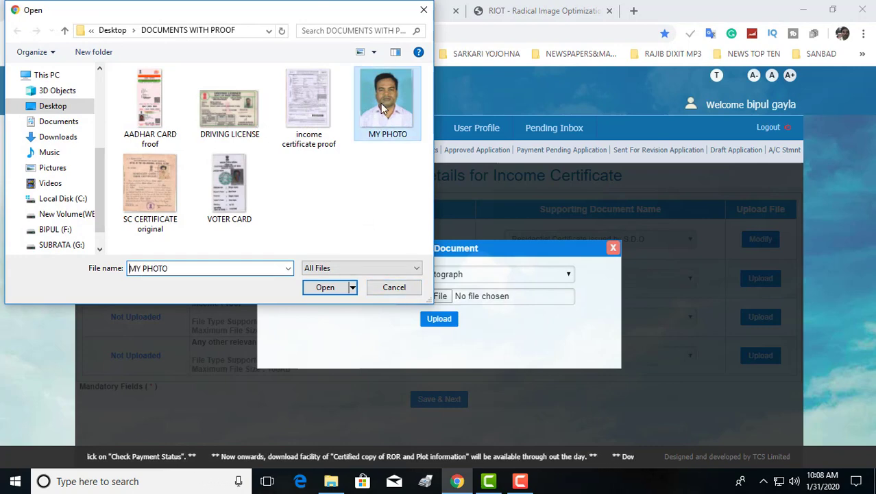
click(319, 290)
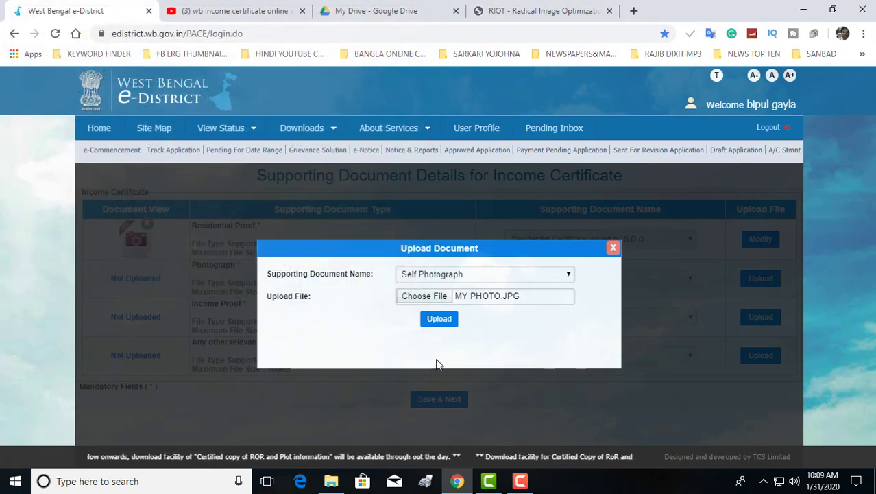
click(438, 318)
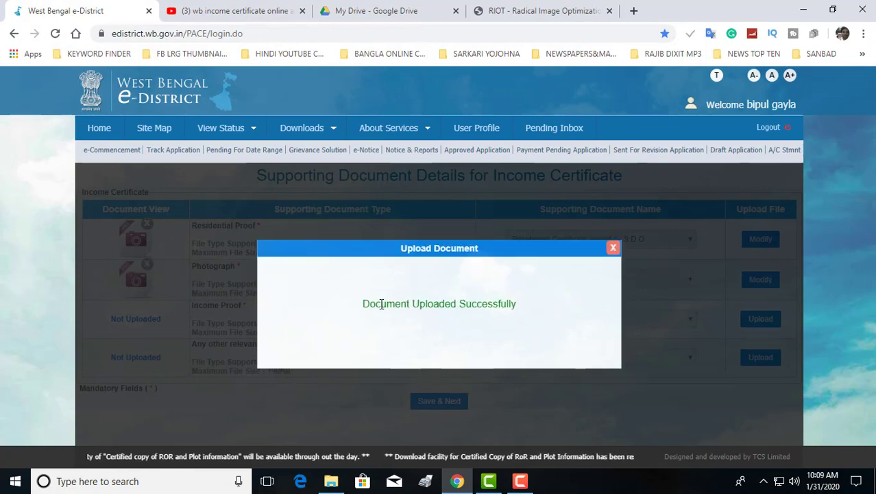
click(612, 250)
- Upload the income certificate proof file as the salary certificate for income proof
click(760, 319)
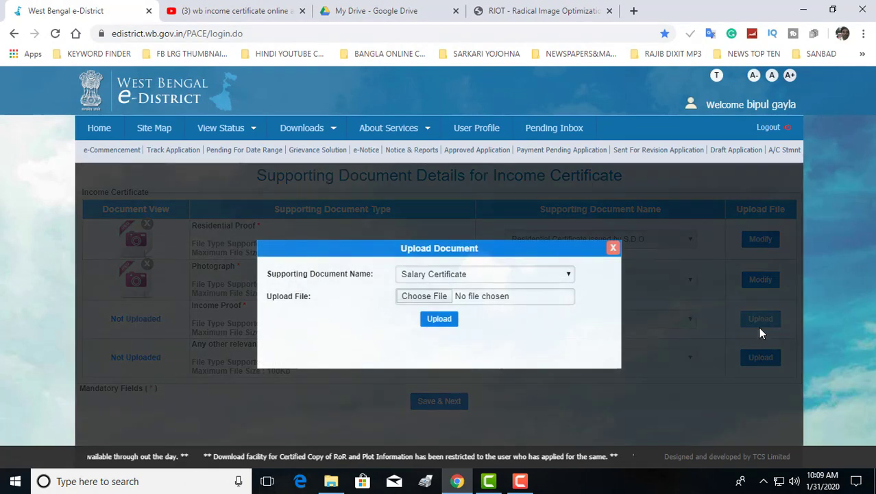
click(414, 297)
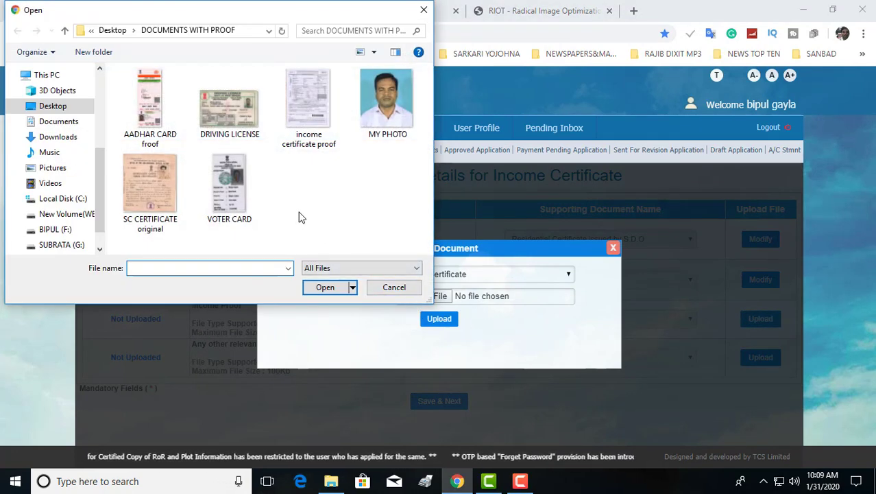
click(302, 115)
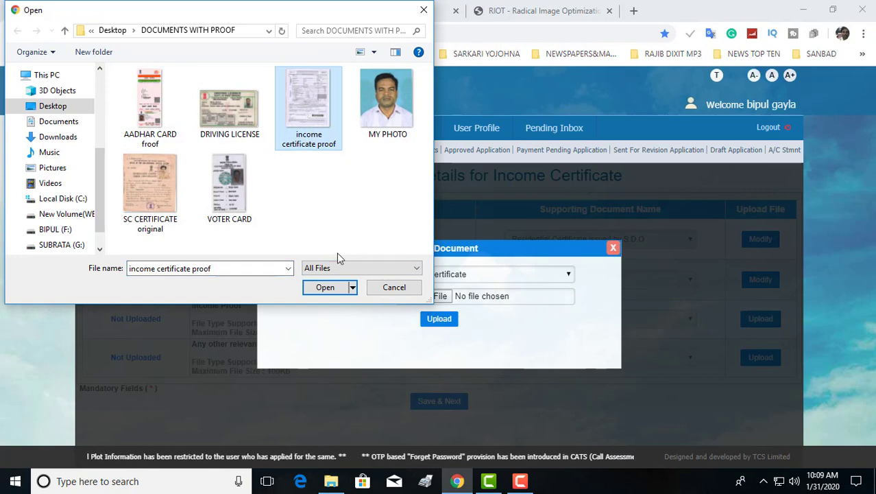
click(320, 291)
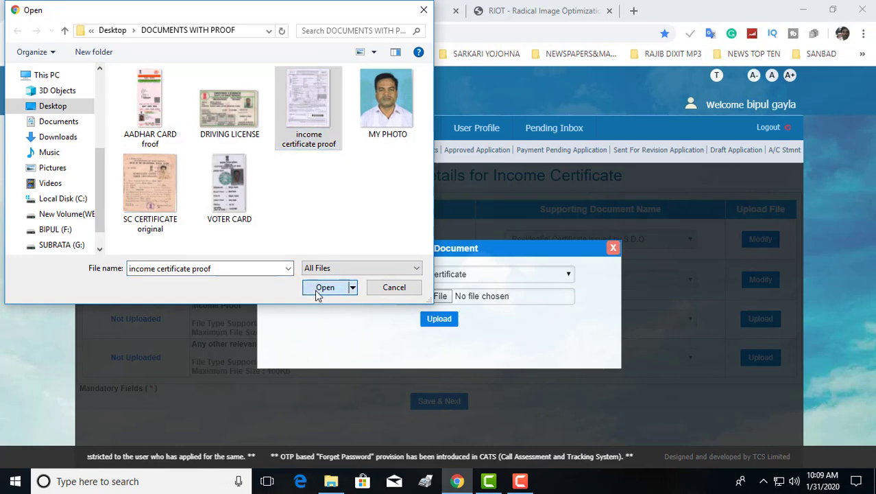
click(439, 320)
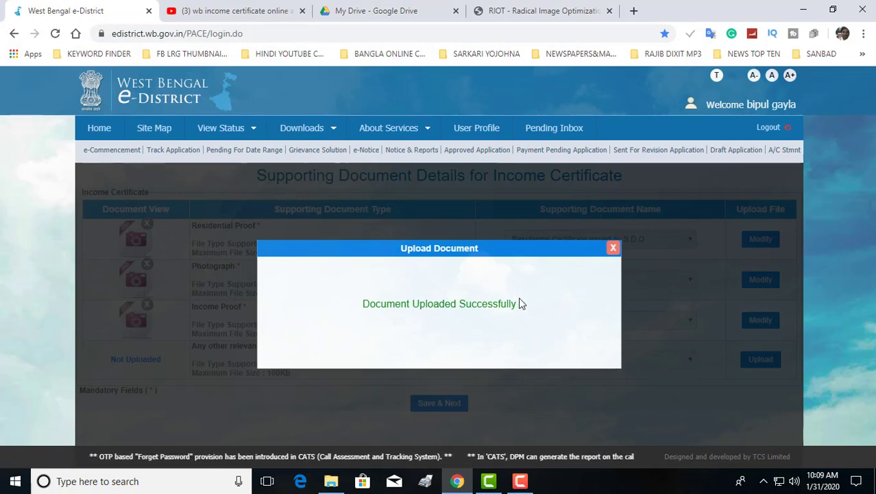
click(613, 249)
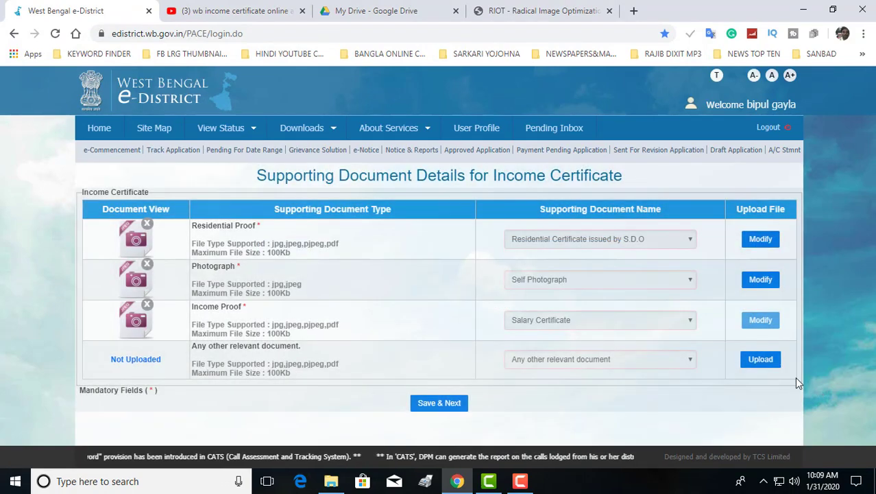
- Upload the VOTER CARD file as the other relevant document
click(760, 359)
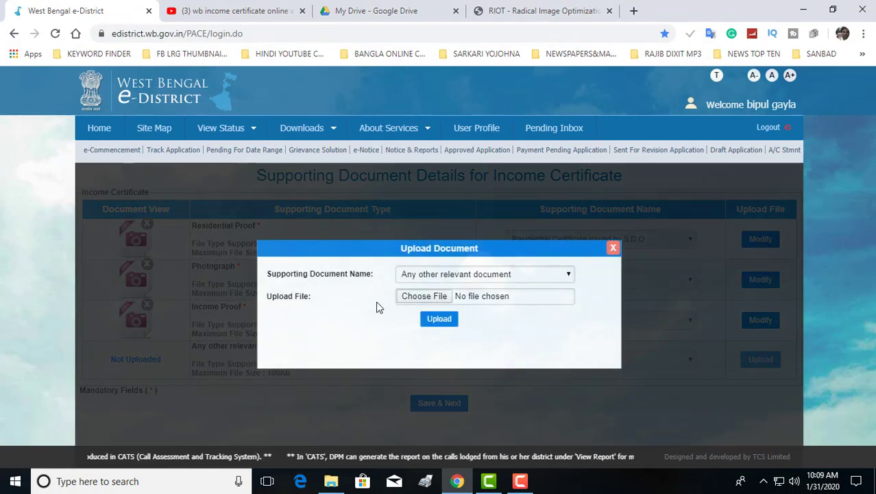
click(406, 300)
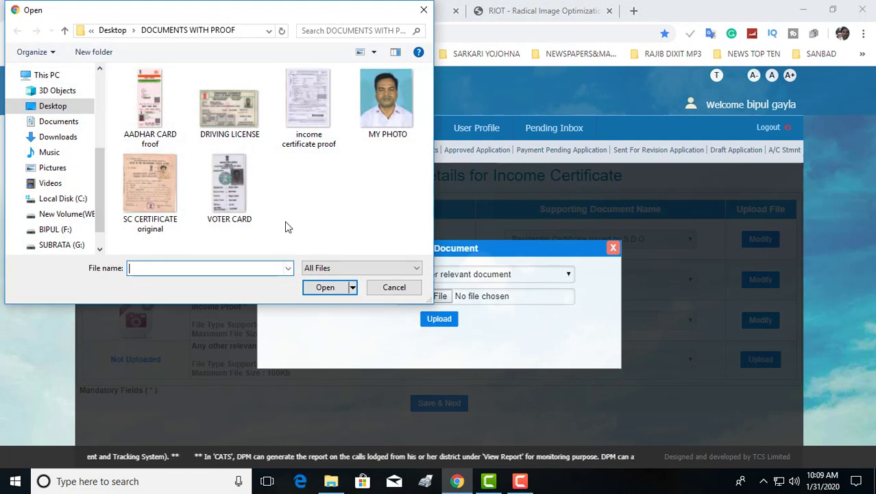
click(229, 184)
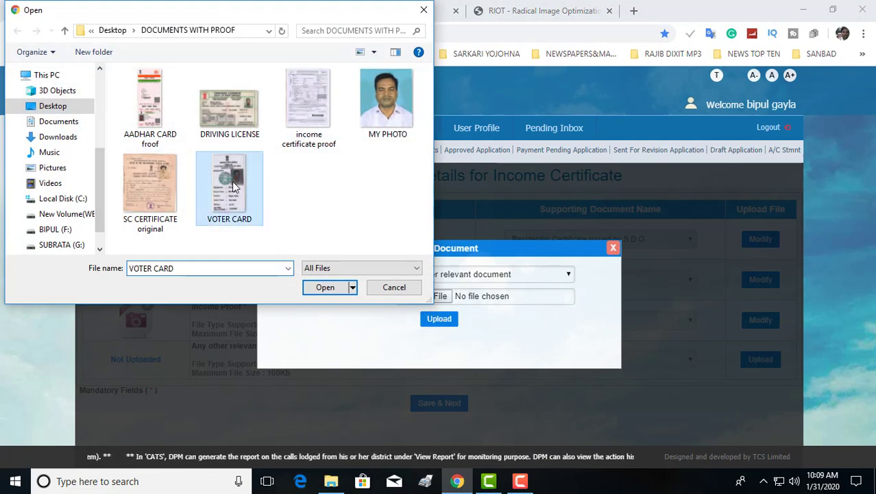
click(317, 289)
click(434, 320)
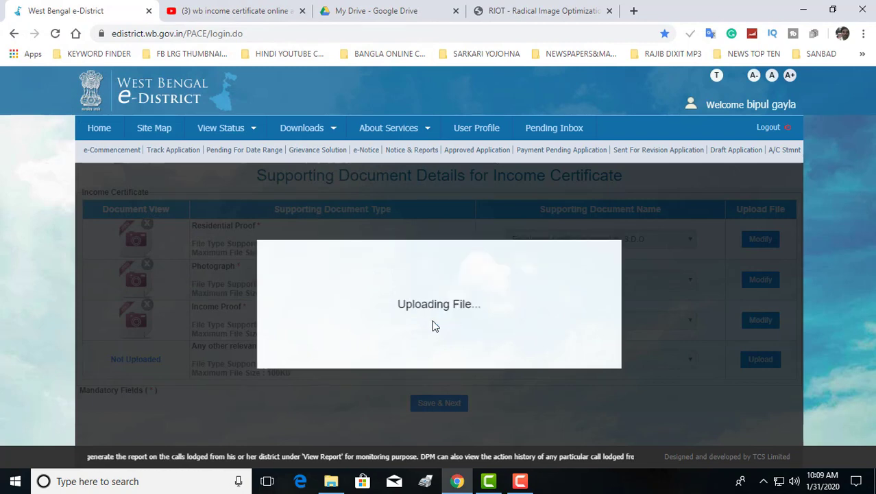
- Close the upload dialog, save the supporting documents and continue to the income certificate application's details for review
click(613, 248)
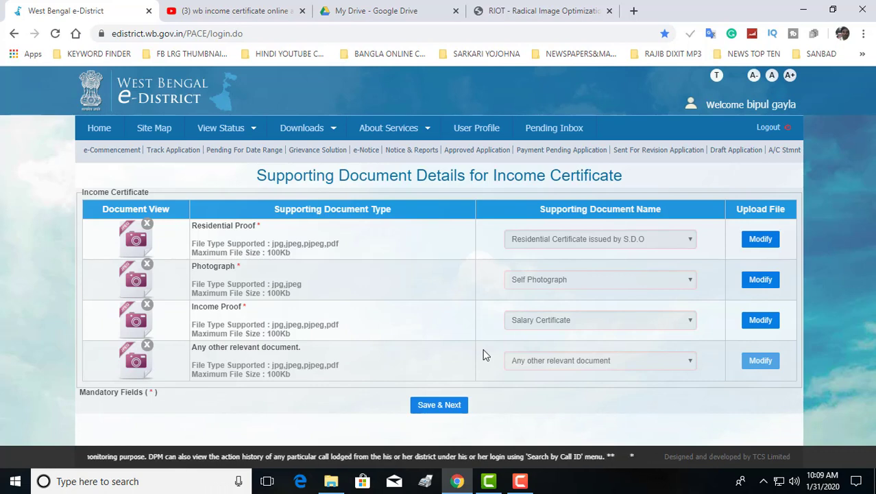
click(439, 405)
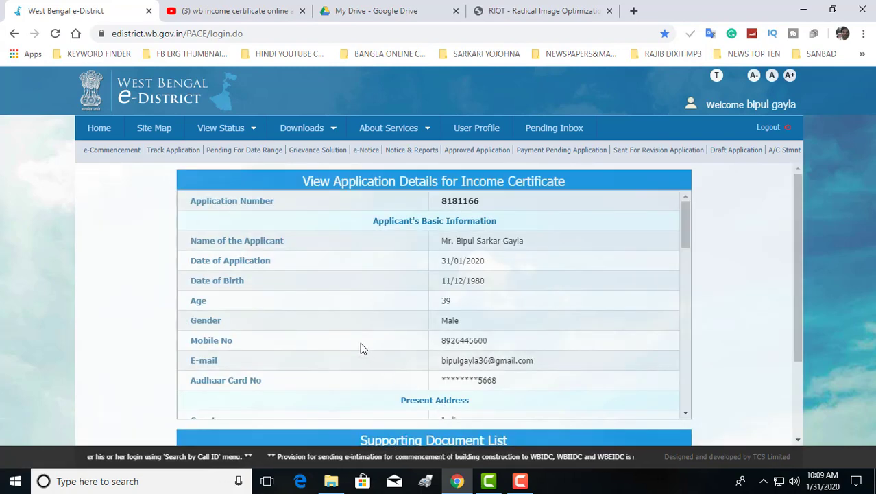
scroll(360, 342, down, 5)
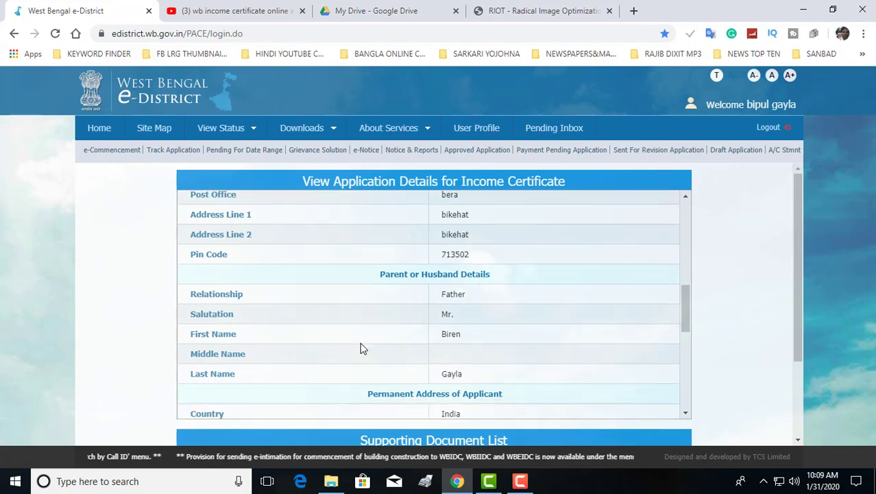
scroll(360, 343, up, 1)
scroll(360, 343, up, 5)
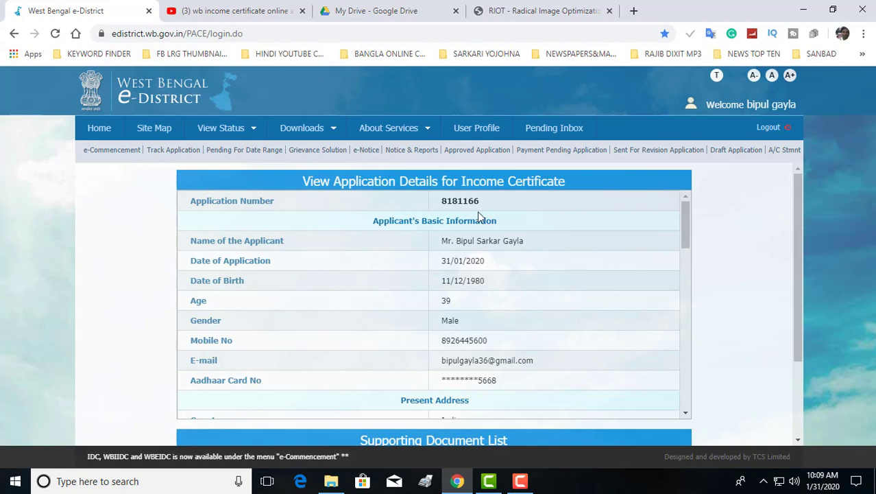
- Open Snipping Tool and capture a rectangular snip of the visible application details, including the application number and basic information
click(78, 482)
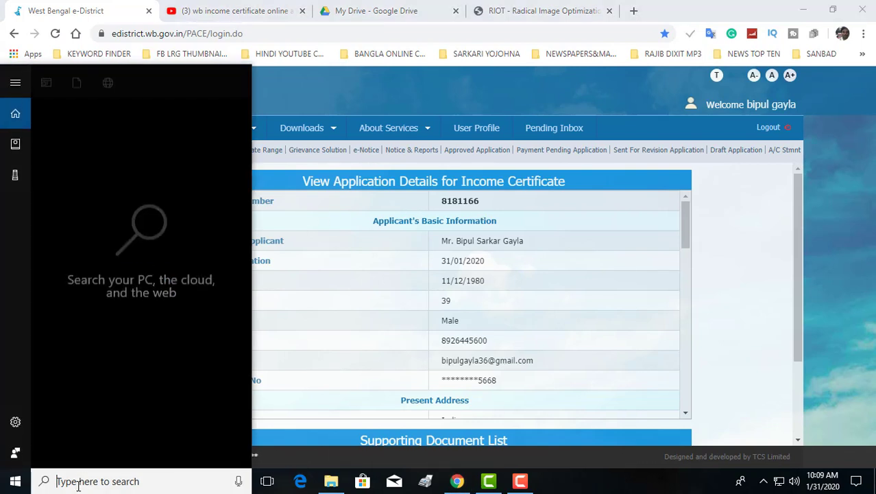
text(SNI)
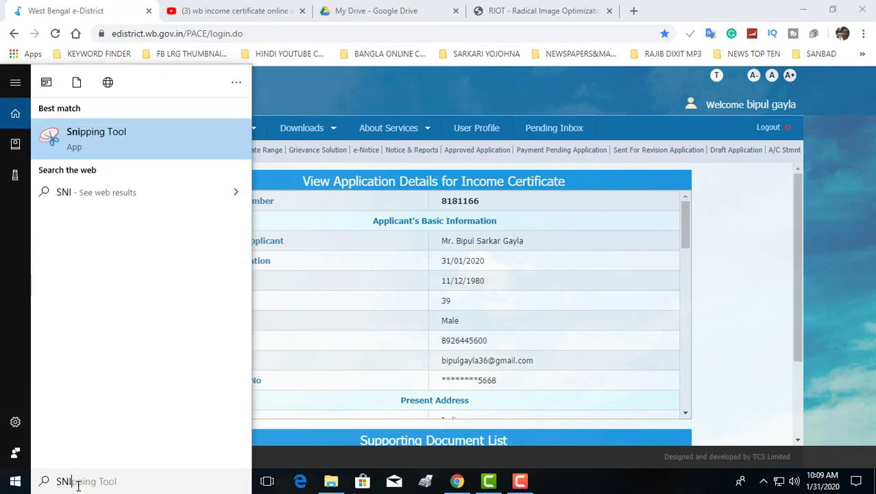
click(87, 139)
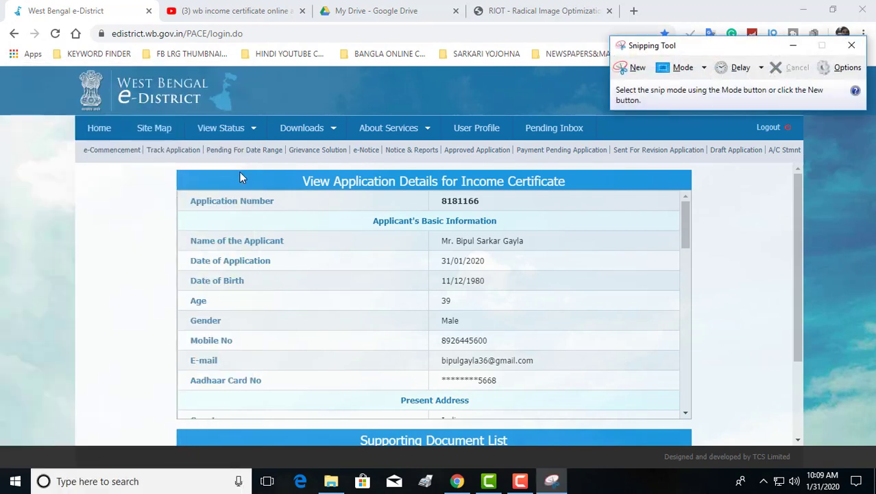
click(684, 68)
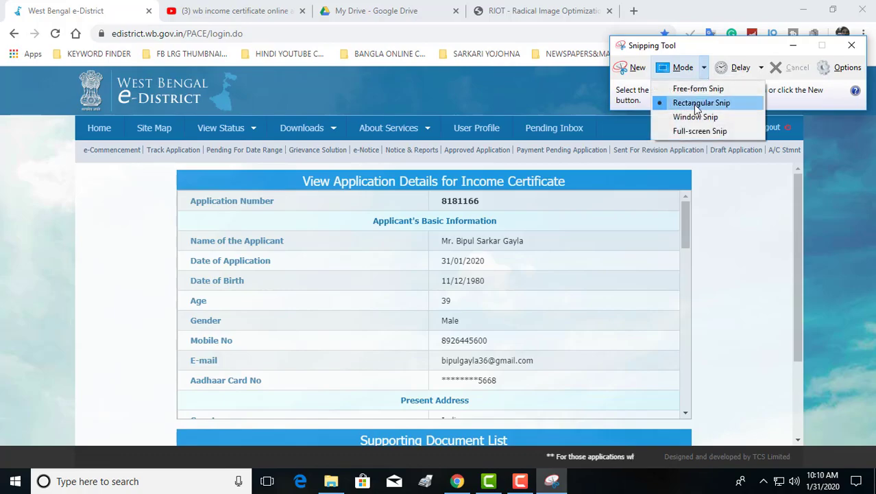
click(694, 103)
drag(165, 160, 675, 446)
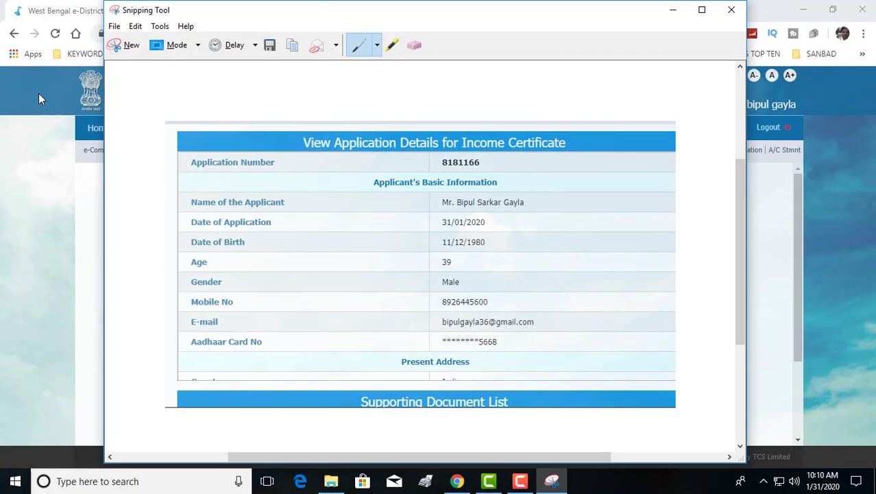
- Save the application details snip to the Desktop as a PNG named Capture and close Snipping Tool
click(113, 27)
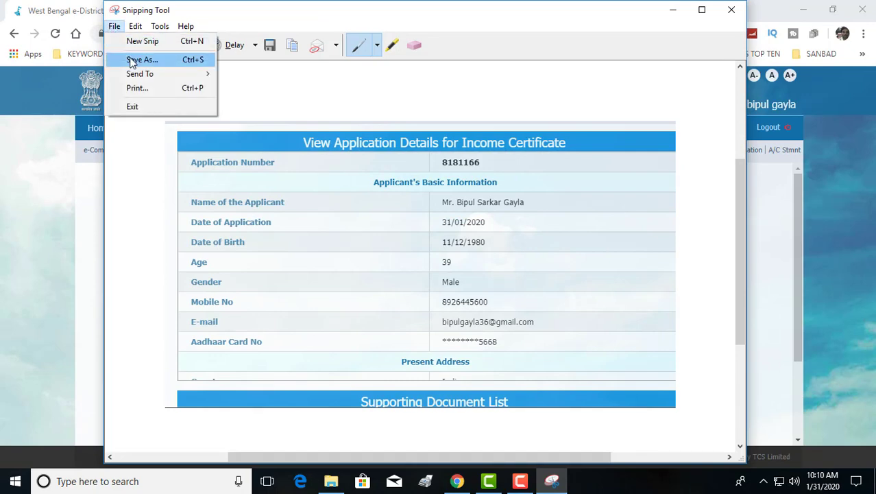
click(134, 59)
scroll(201, 164, up, 5)
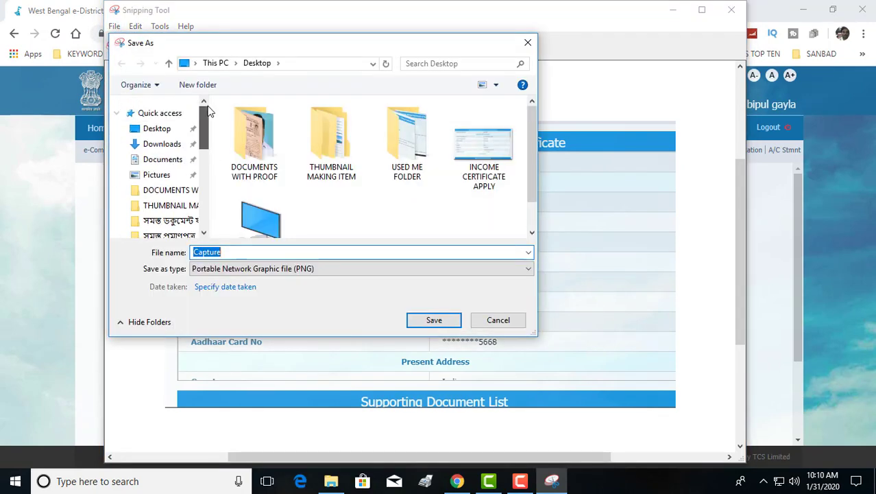
click(156, 131)
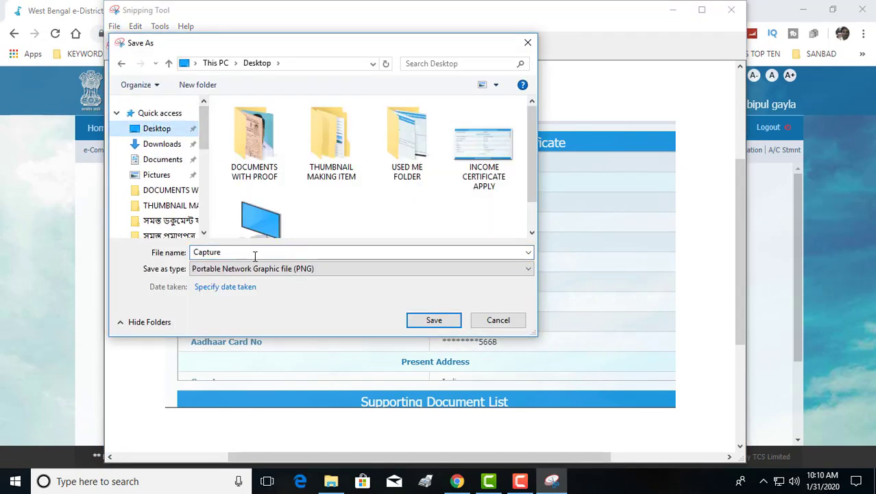
click(416, 322)
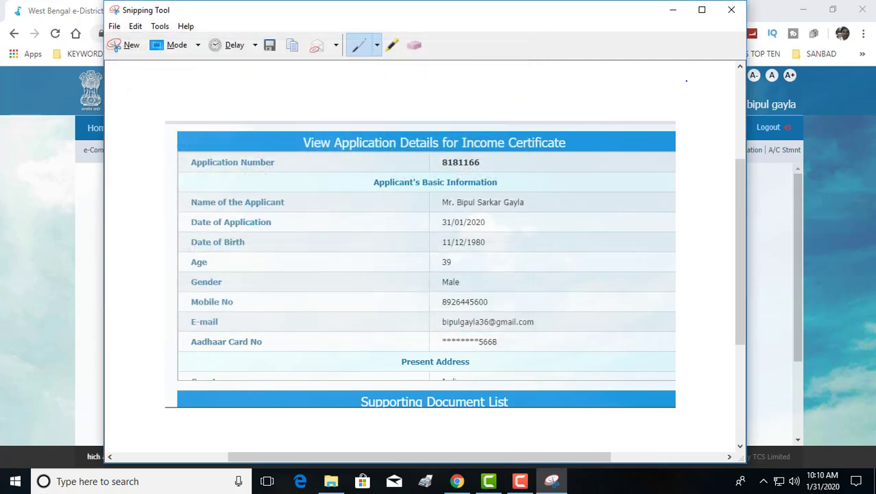
click(722, 15)
- Check the remaining application details and supporting document list, and submit the income certificate application
scroll(563, 353, down, 8)
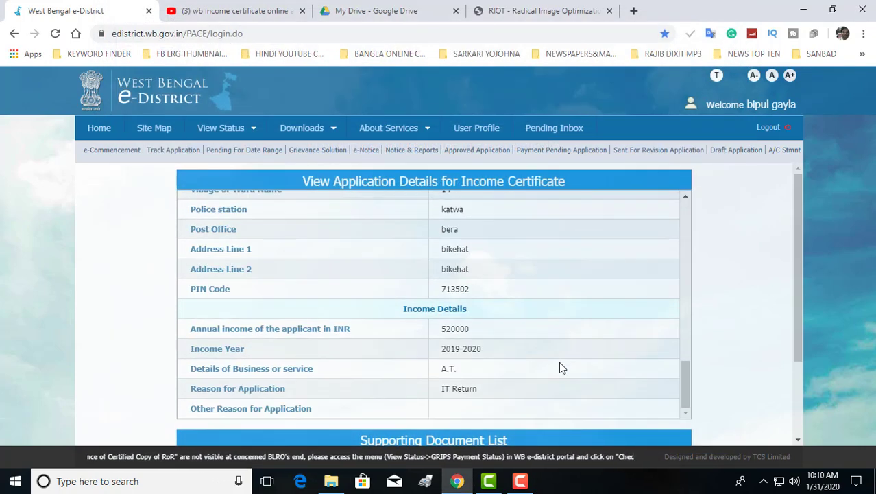
scroll(559, 368, down, 2)
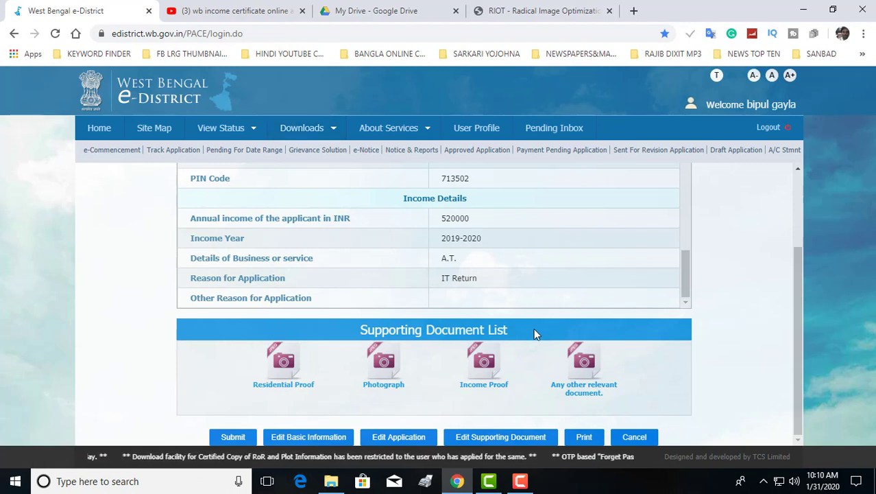
click(226, 440)
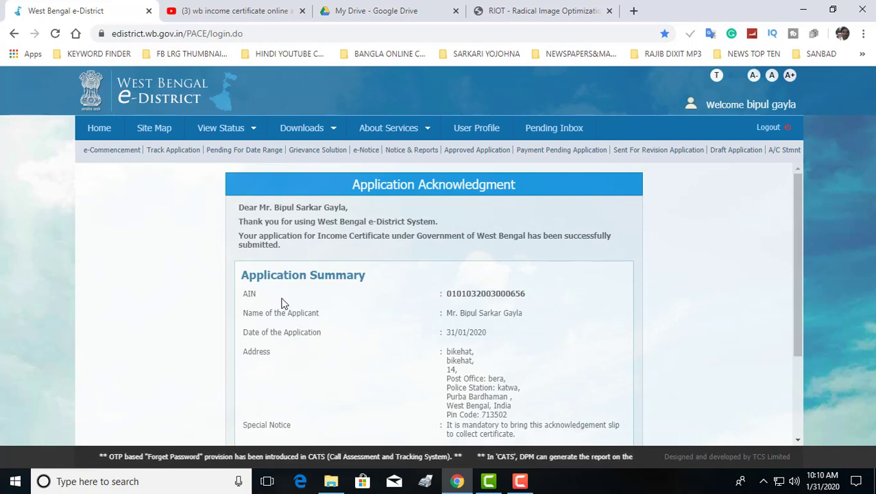
- Read through the application acknowledgment, including its summary, special notice and contact details
scroll(285, 304, down, 3)
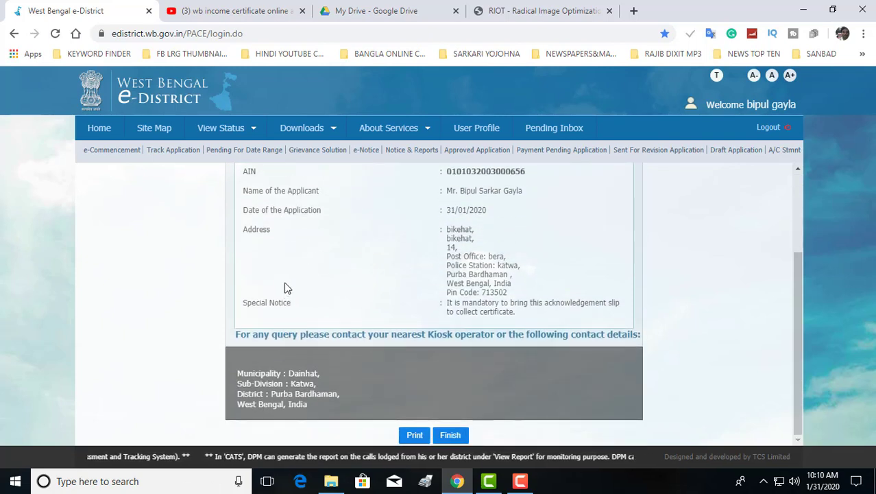
scroll(489, 439, up, 1)
scroll(418, 349, down, 1)
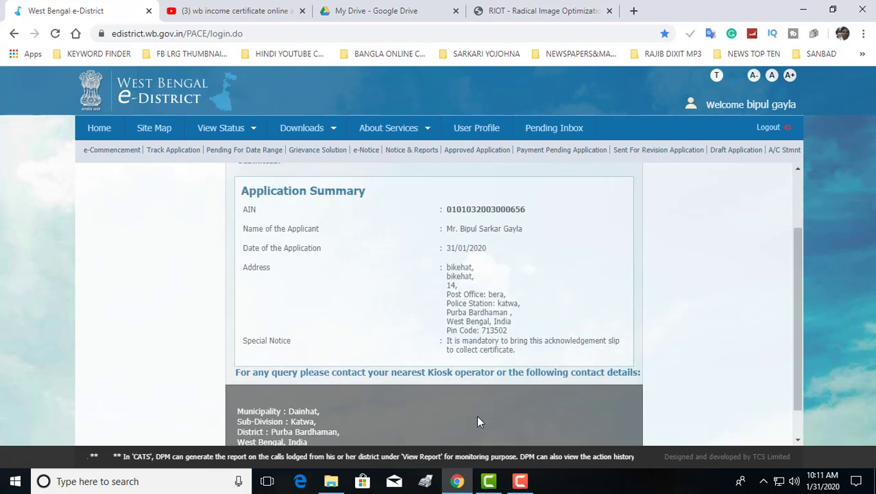
scroll(467, 419, up, 1)
scroll(451, 416, down, 2)
scroll(412, 329, up, 1)
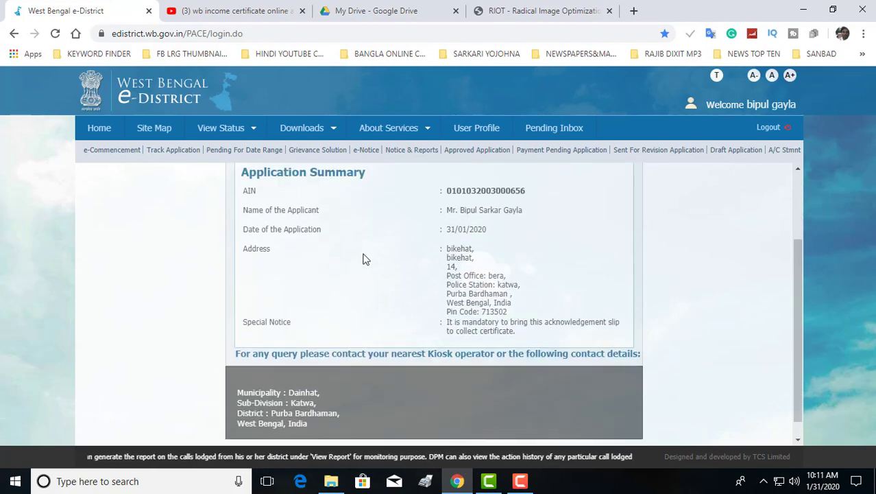
scroll(363, 258, up, 2)
- Open Snipping Tool and capture a rectangular snip of the application acknowledgment with its summary
click(86, 488)
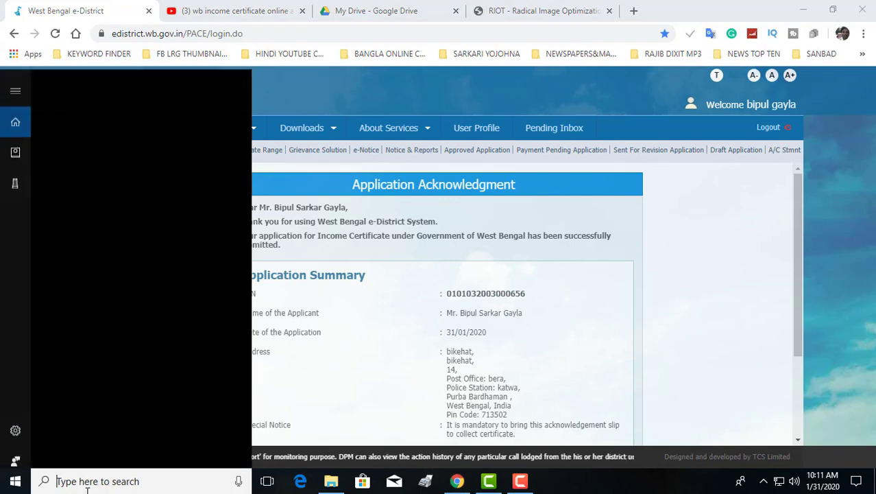
text(SN)
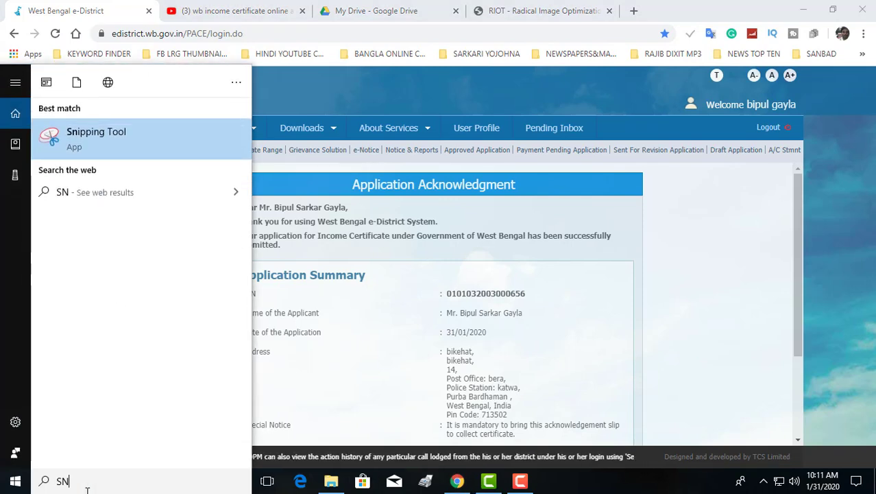
click(78, 142)
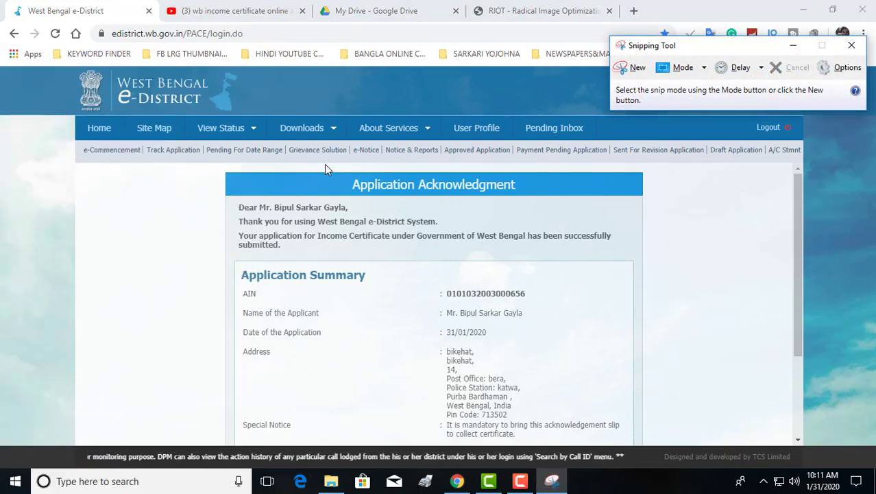
click(699, 67)
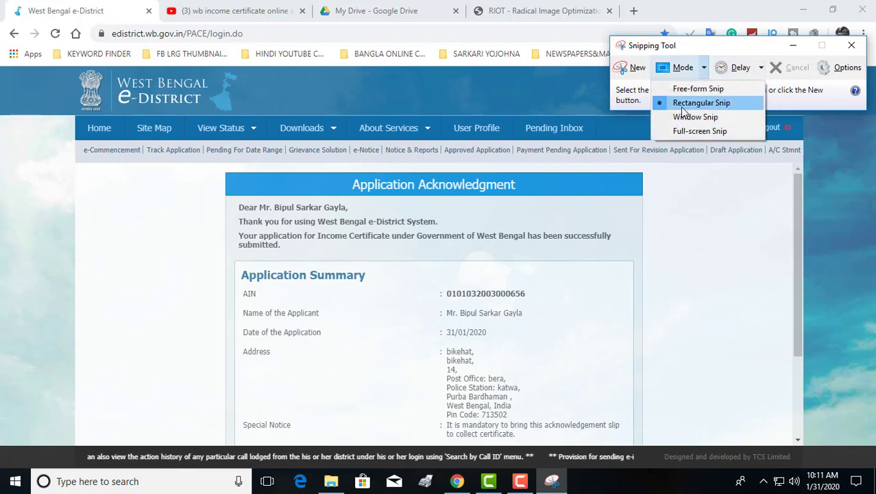
click(700, 102)
drag(212, 162, 704, 445)
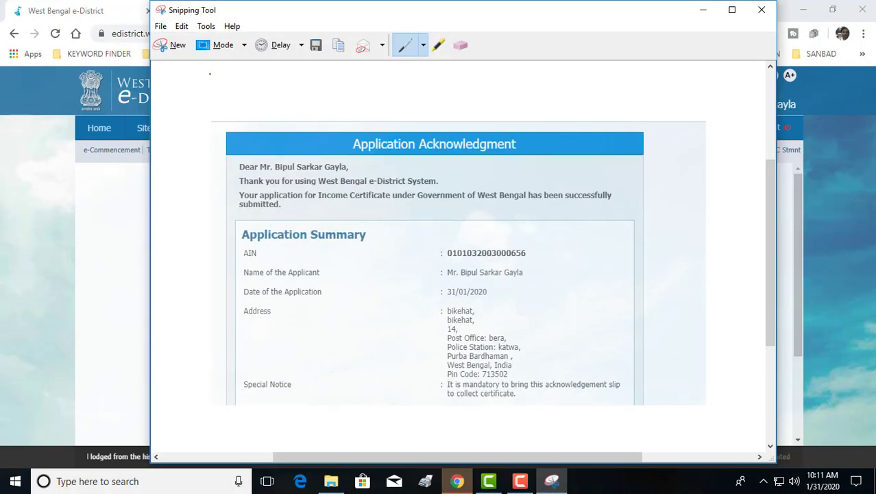
- Save the acknowledgment snip to the Desktop as a PNG named CaptureG and close Snipping Tool
click(160, 26)
click(184, 58)
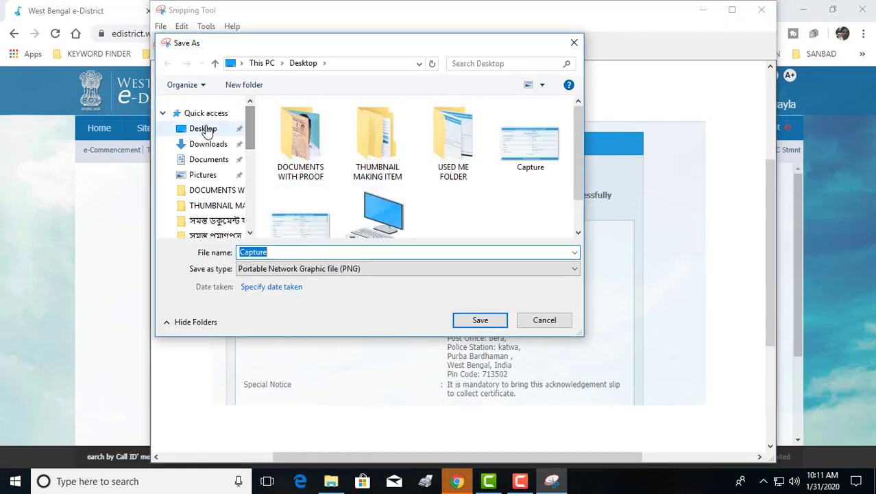
double_click(273, 251)
click(275, 251)
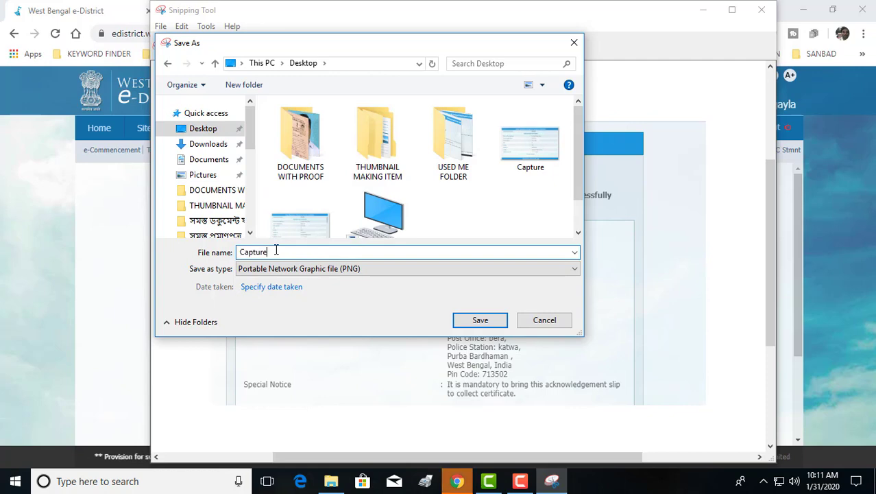
text(G)
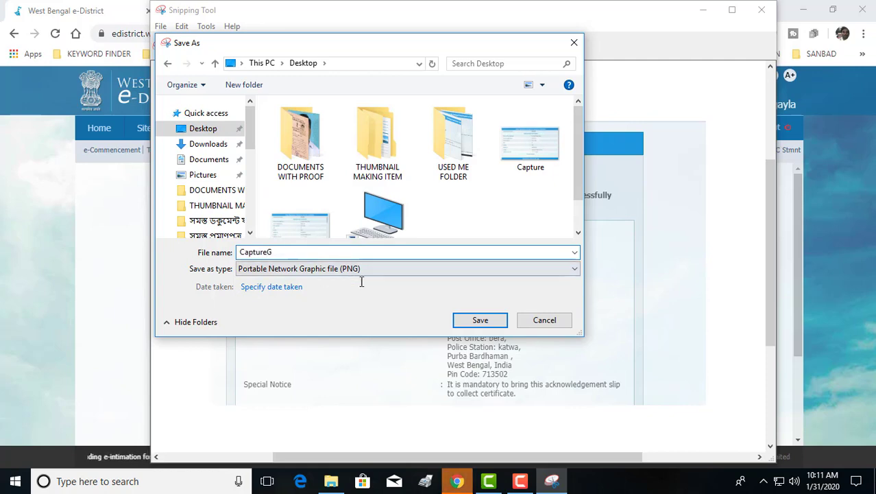
click(465, 322)
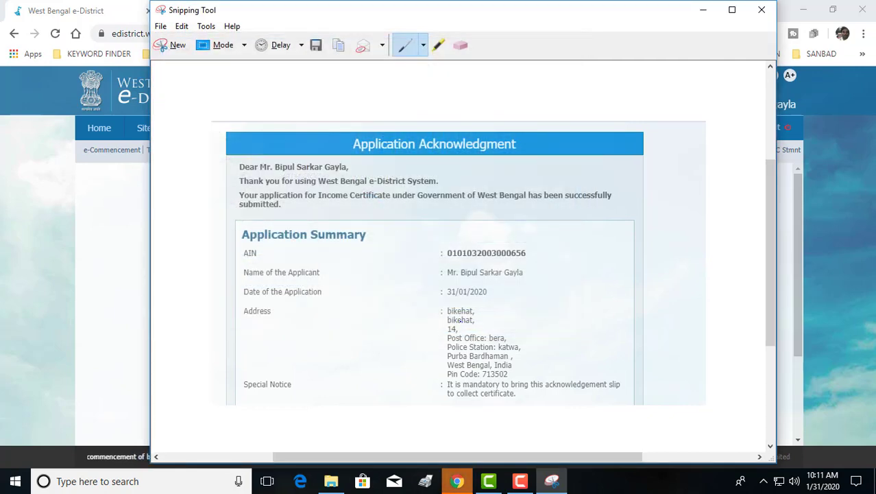
click(762, 10)
- Look over the acknowledgment once more and finish the application to return to the e-District services list
scroll(500, 261, down, 2)
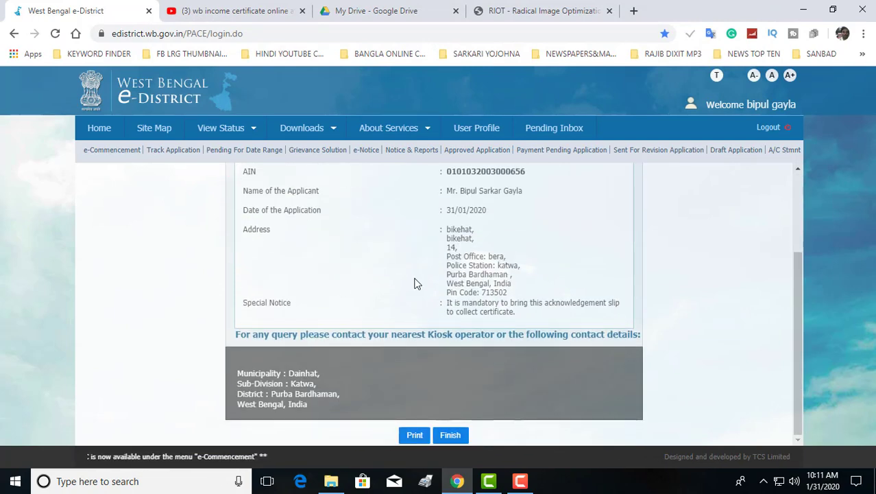
scroll(417, 283, up, 2)
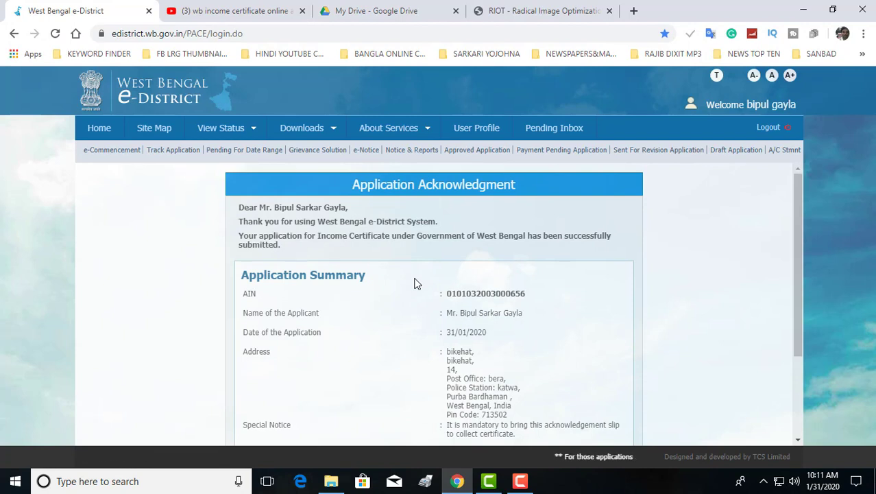
scroll(416, 283, down, 2)
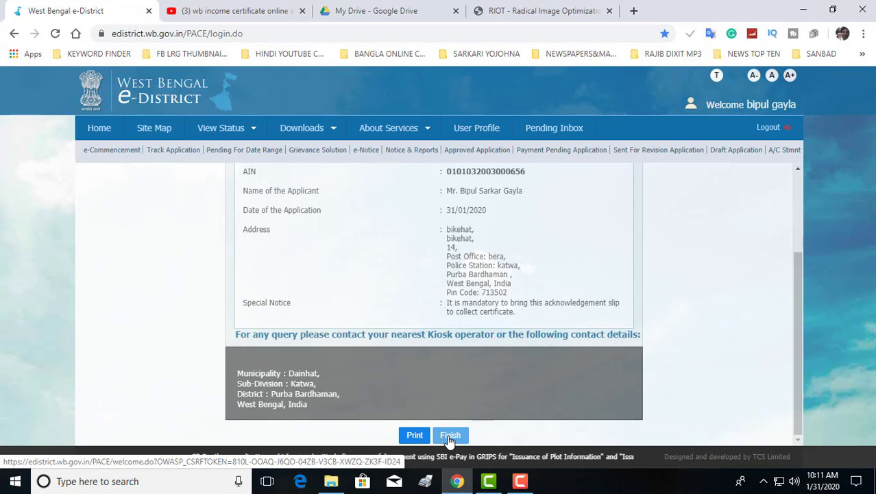
click(450, 436)
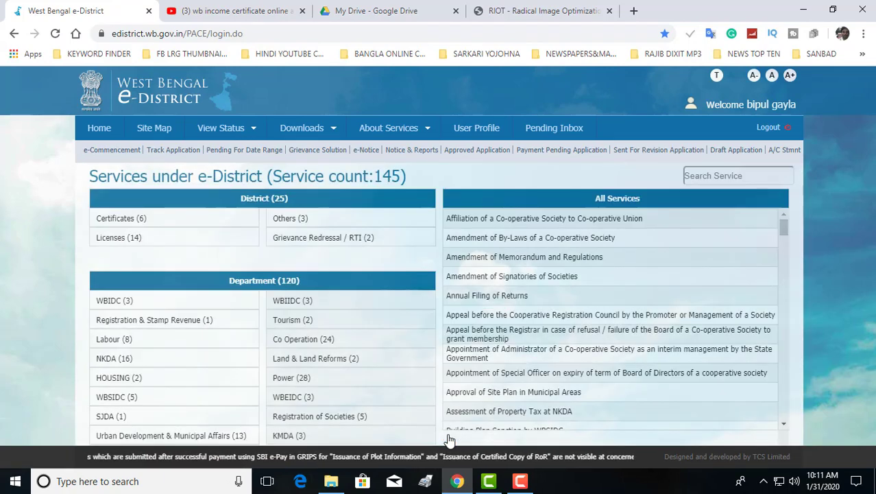
mouse_move(397, 363)
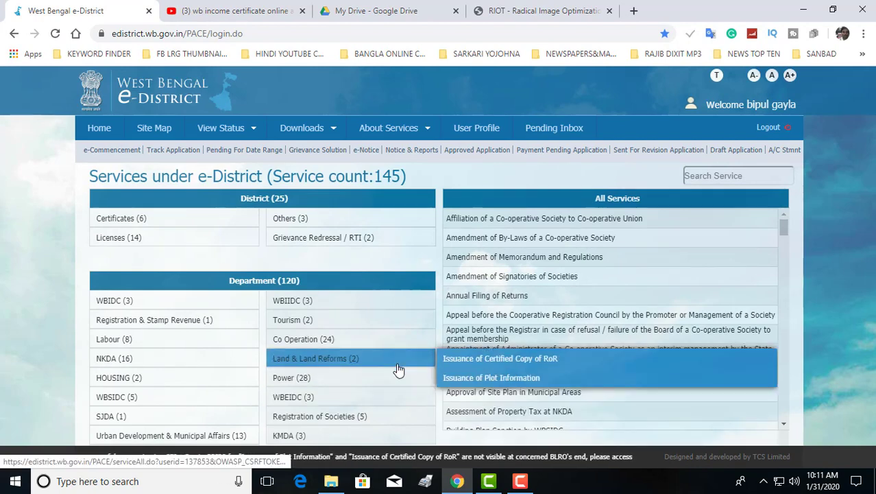
mouse_move(357, 418)
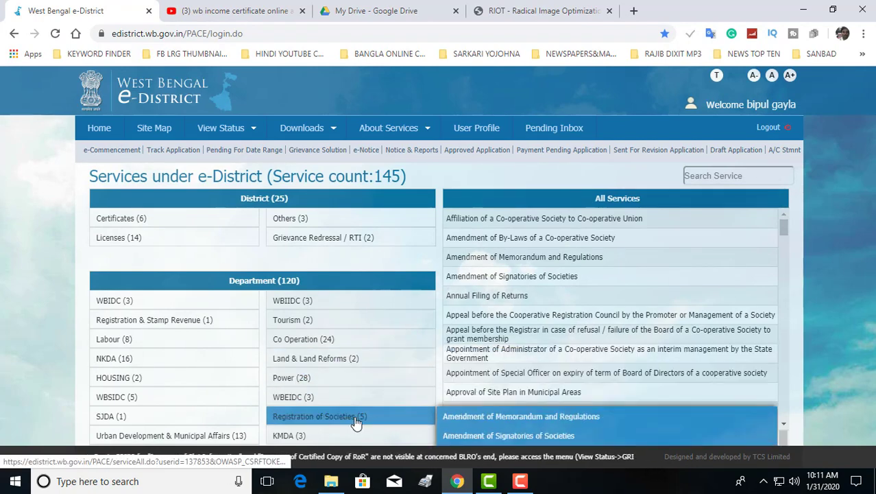
mouse_move(241, 250)
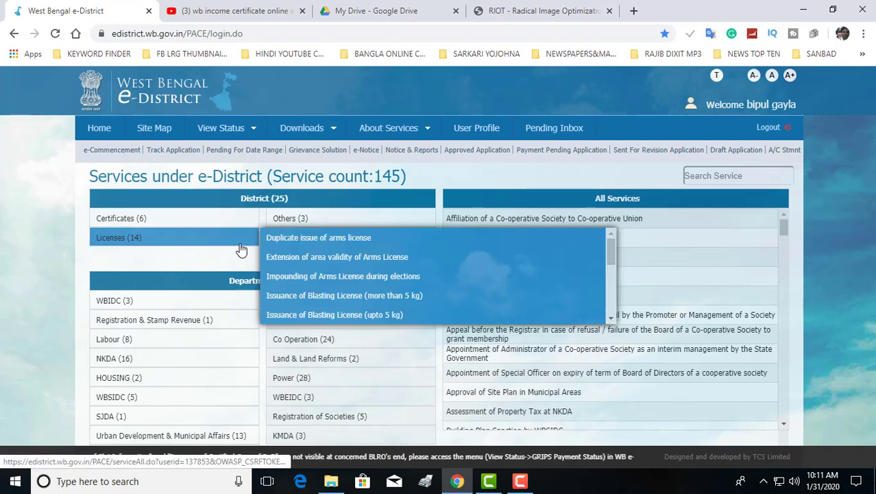
- View the status list of approved applications and open the list of pending applications
mouse_move(249, 128)
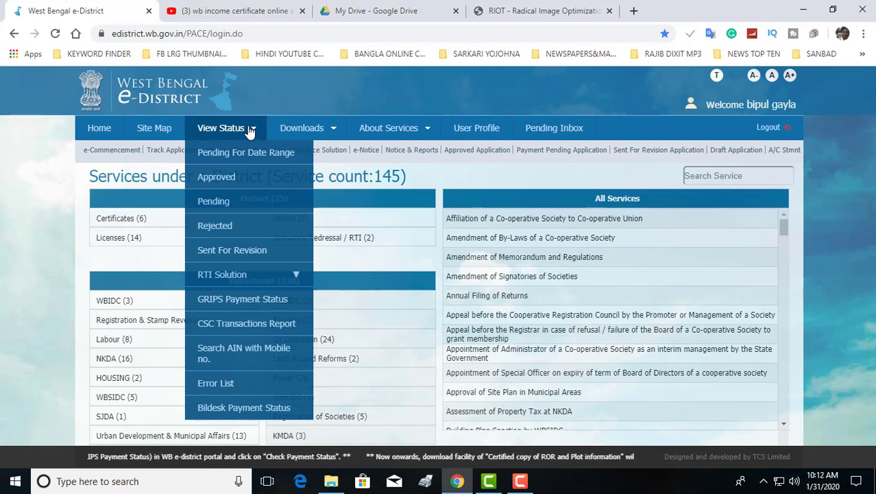
click(230, 180)
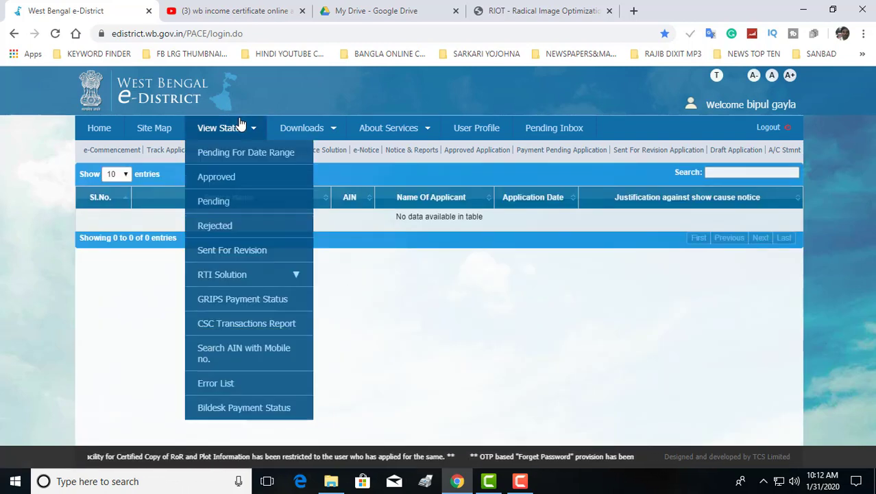
click(215, 205)
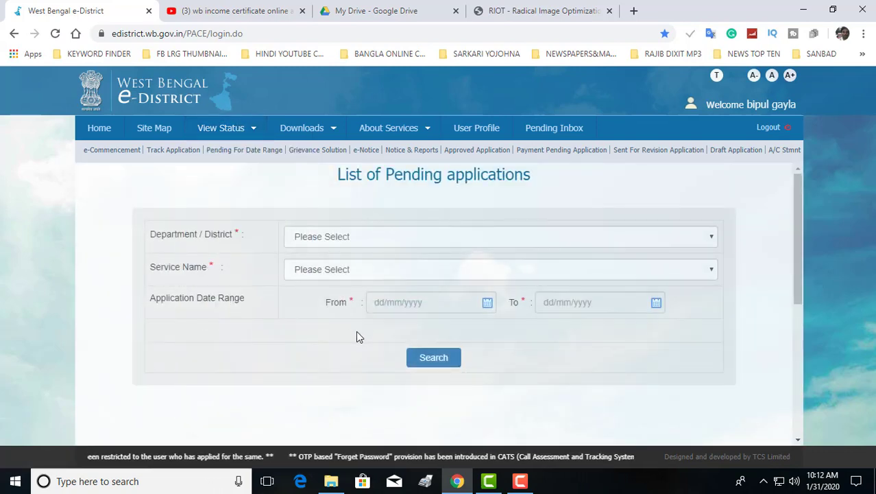
- Set the pending applications search to the Certificates department and the Income Certificate service
click(713, 241)
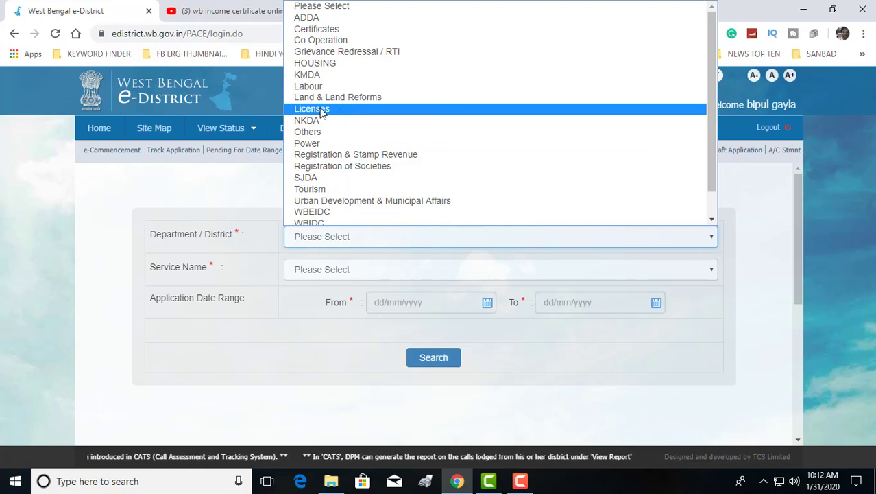
click(300, 30)
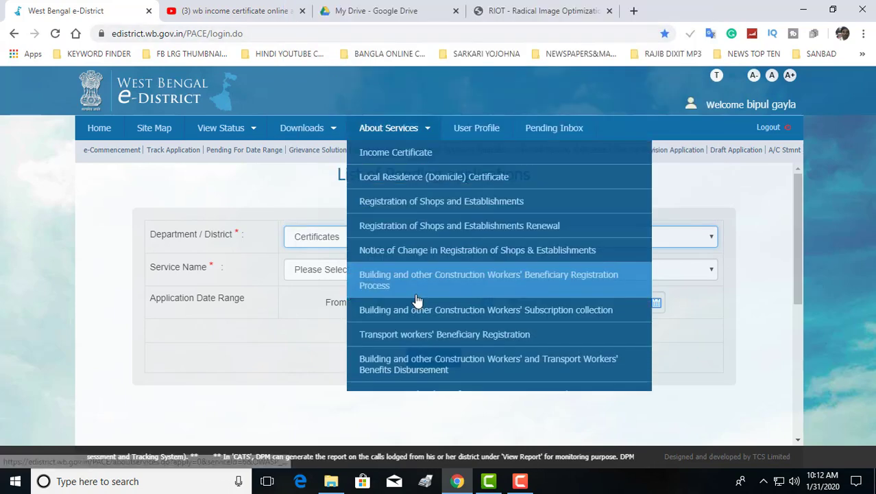
click(630, 273)
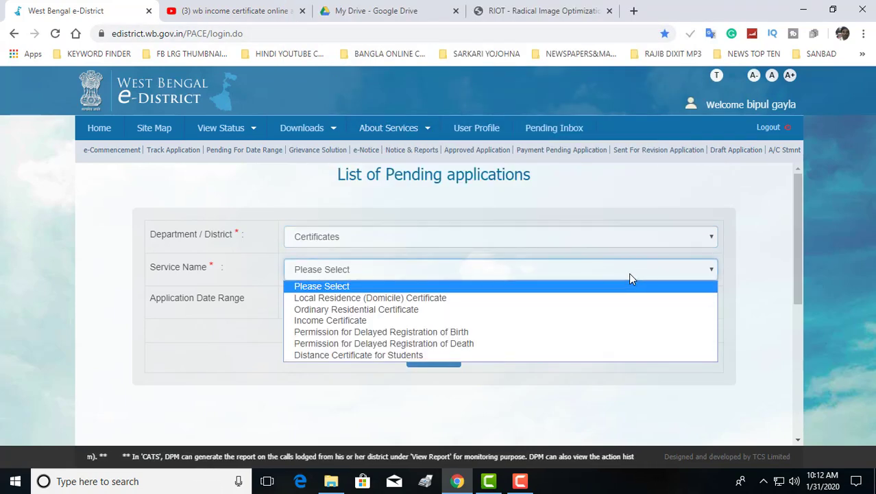
click(356, 320)
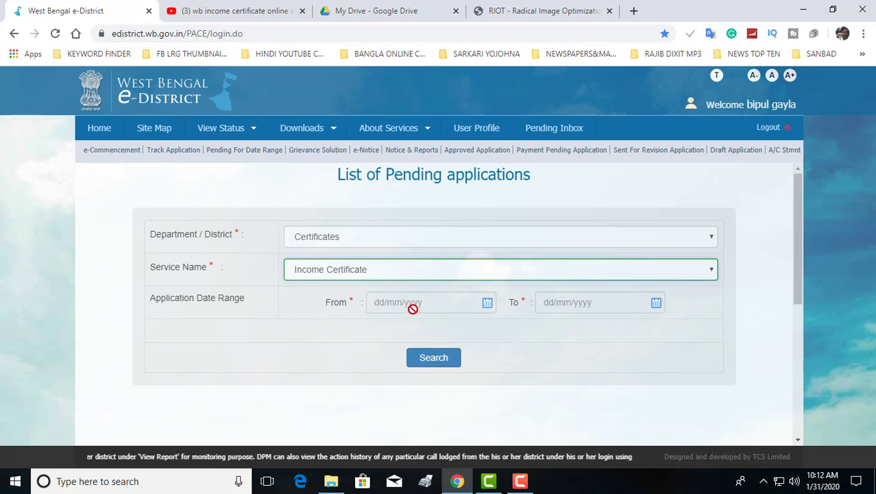
- Set the pending search's application date range from 31/01/2020 to 31/01/2020
click(489, 307)
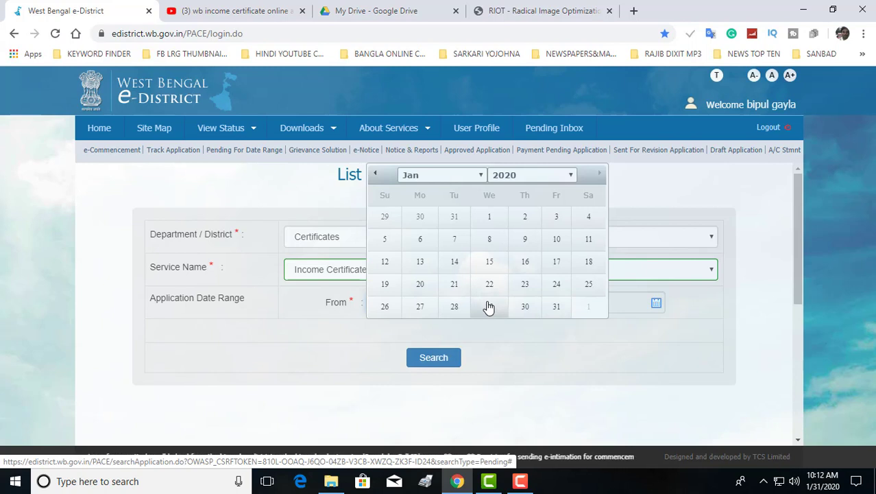
click(555, 309)
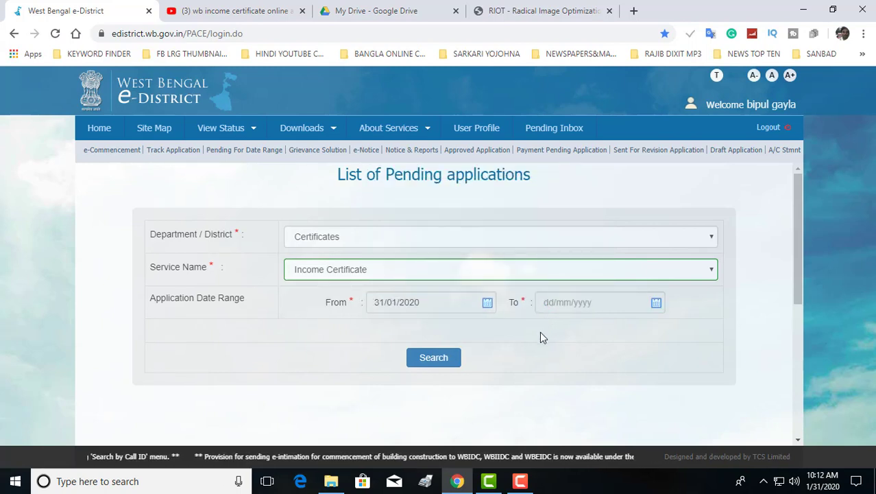
click(655, 305)
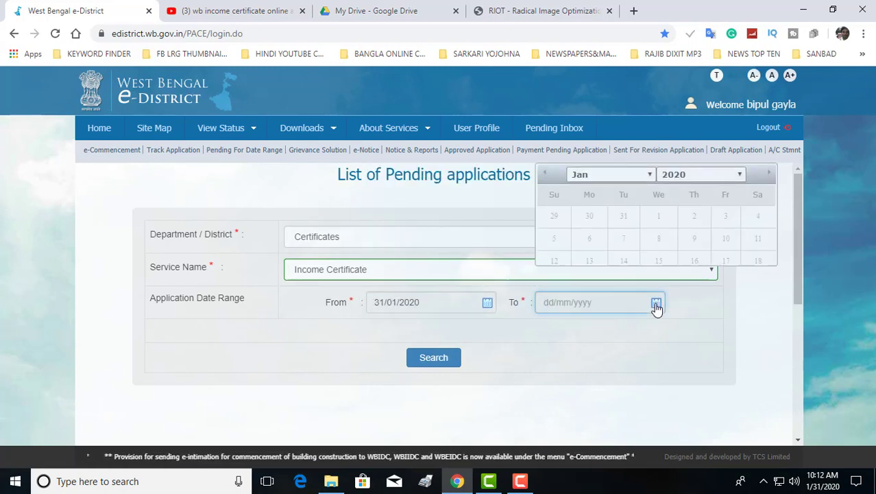
click(649, 176)
click(648, 177)
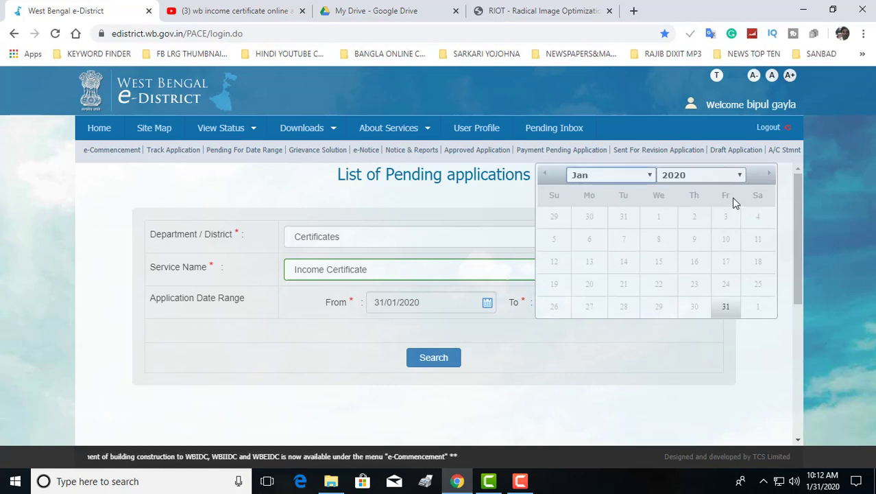
click(739, 176)
click(739, 176)
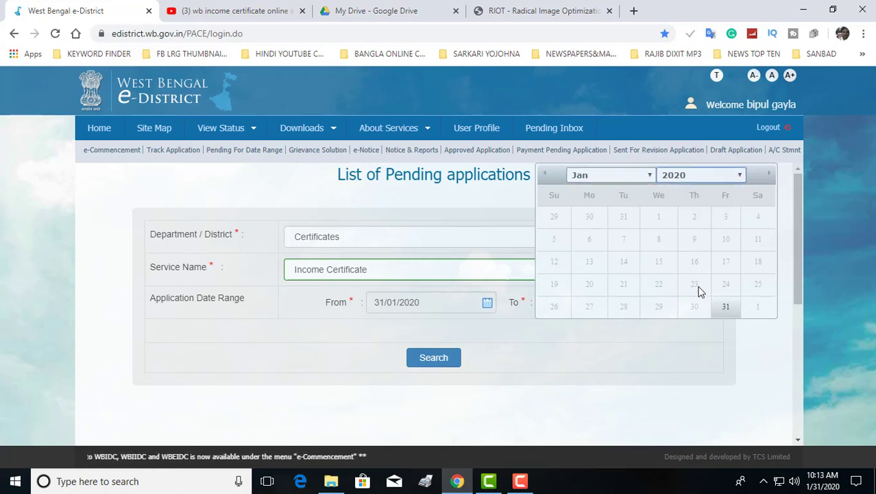
click(725, 307)
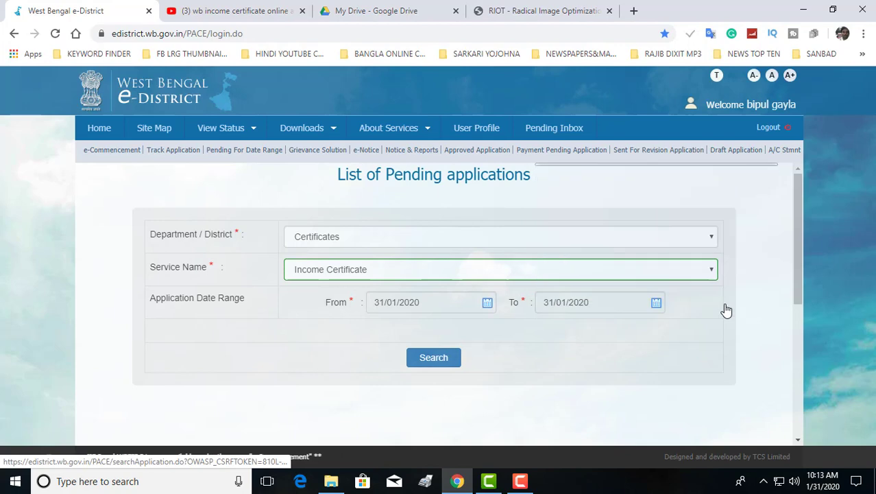
- Search for the pending income certificate applications and review the resulting table
click(429, 359)
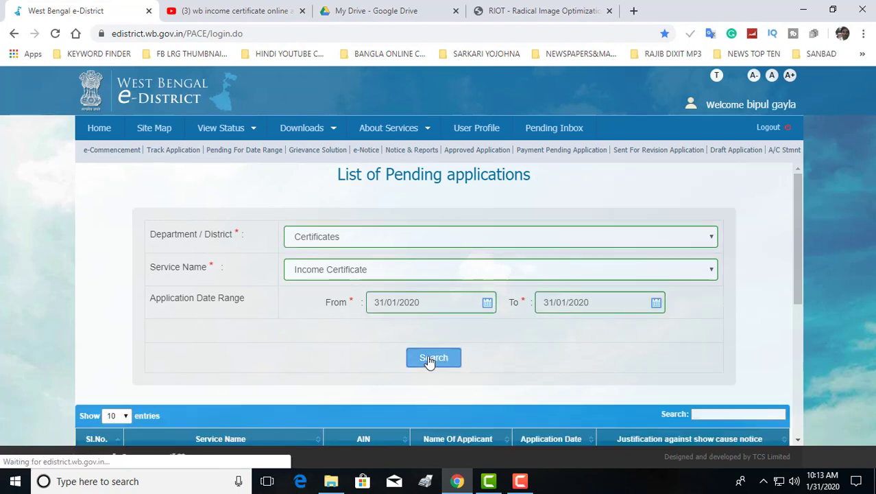
scroll(430, 361, down, 3)
scroll(429, 362, down, 2)
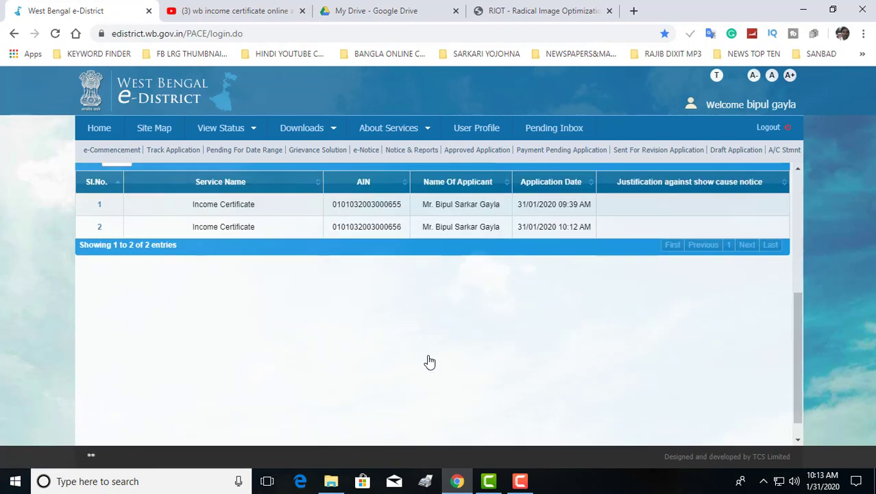
scroll(428, 358, up, 1)
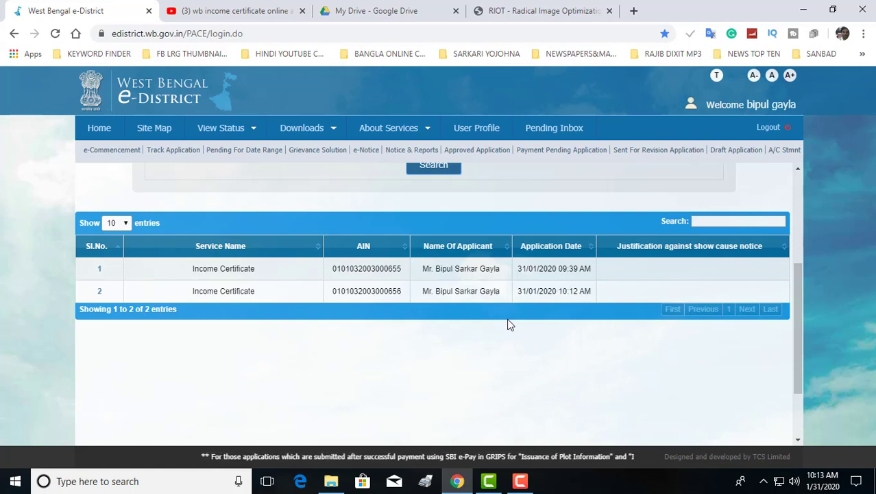
scroll(508, 323, up, 3)
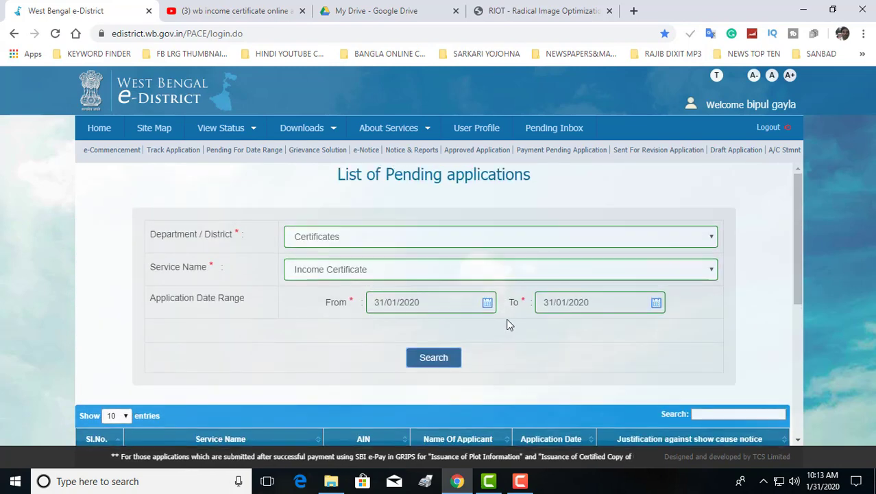
- Open the list of rejected applications and choose the Certificates department and the Income Certificate service
click(254, 135)
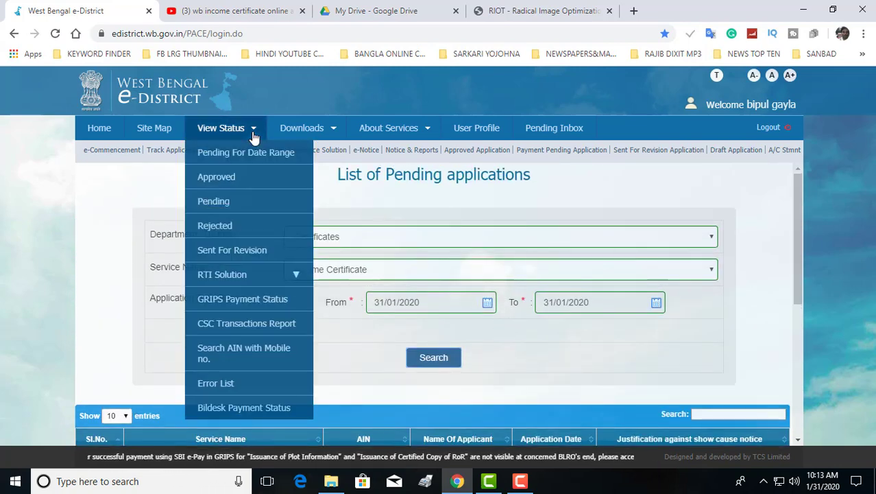
click(217, 227)
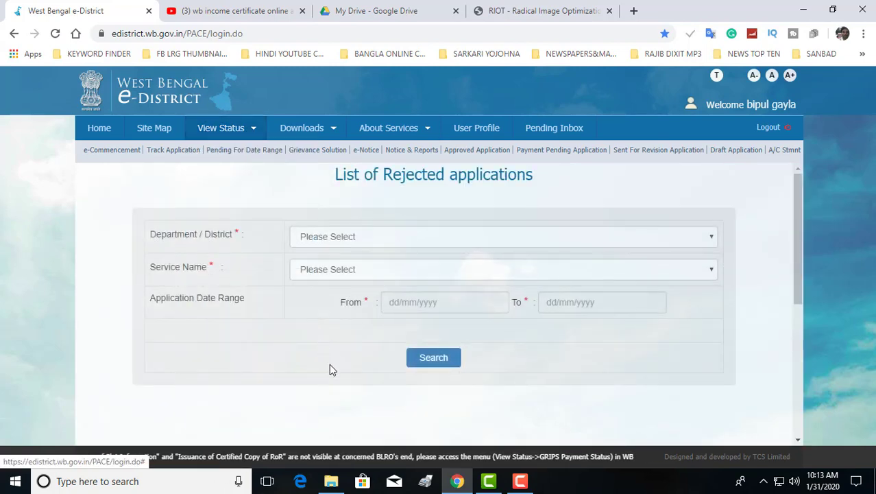
click(708, 237)
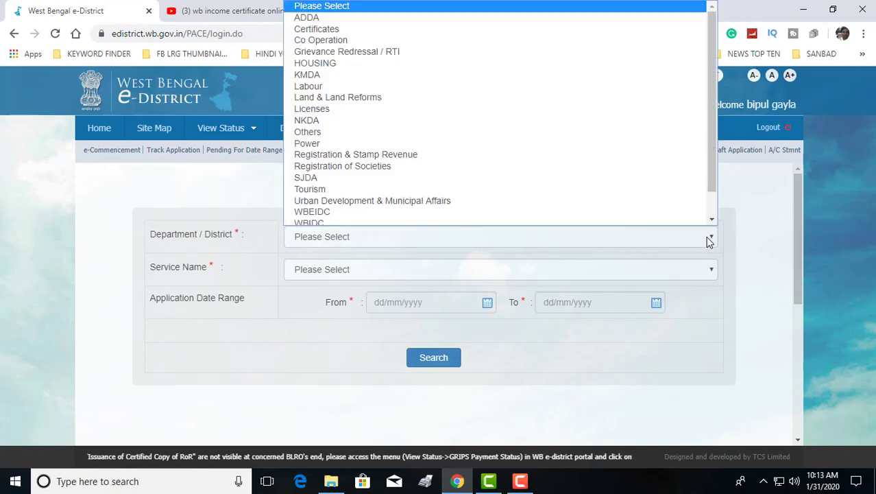
click(334, 30)
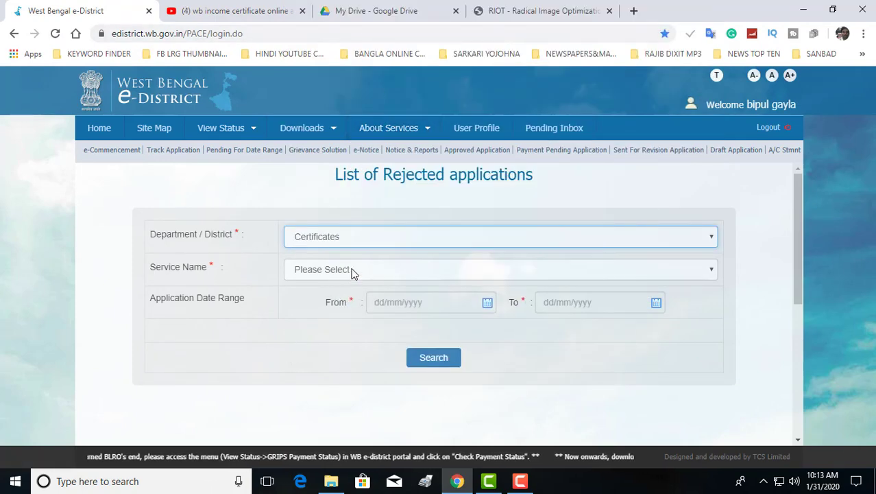
click(353, 272)
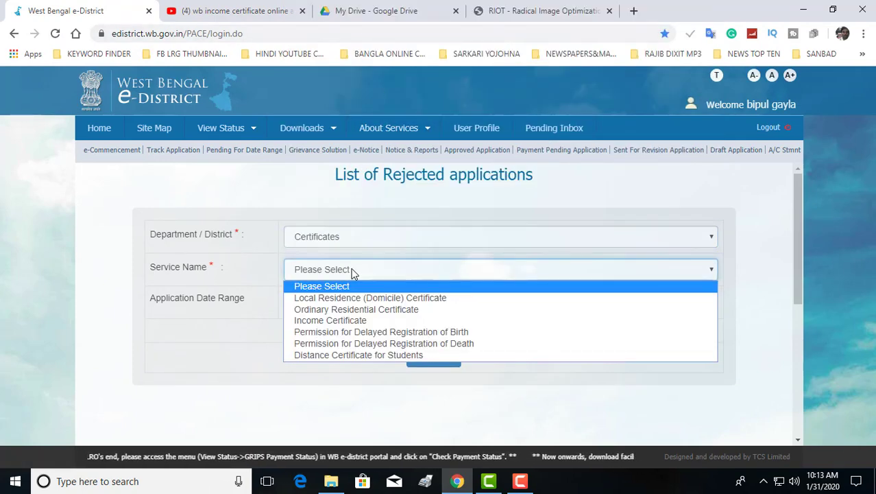
click(347, 320)
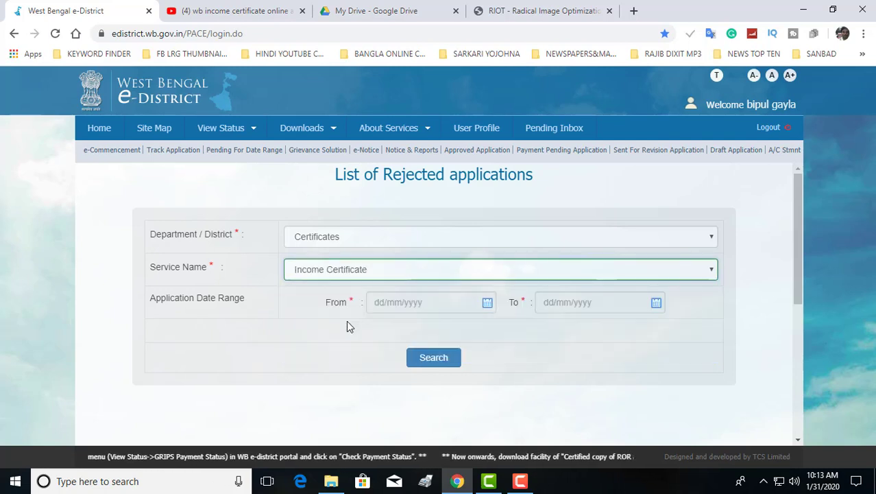
- Set the rejected search's application date range from 31/01/2020 to 31/01/2020
click(488, 306)
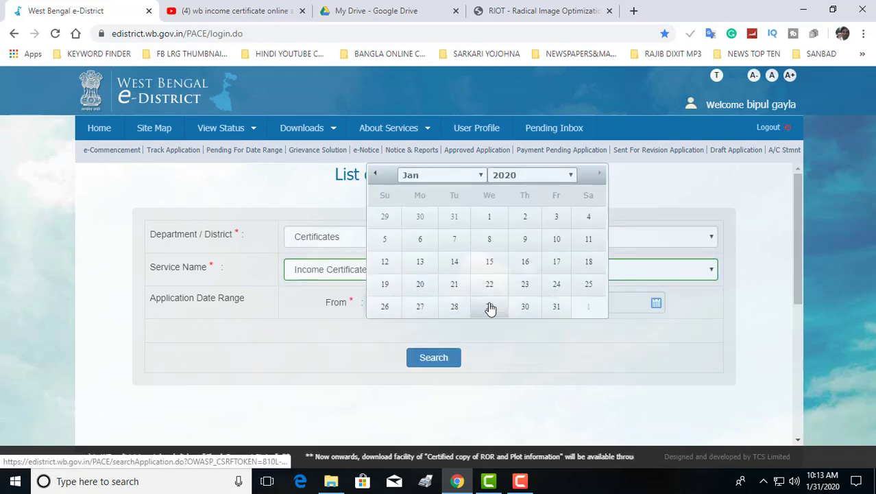
click(555, 306)
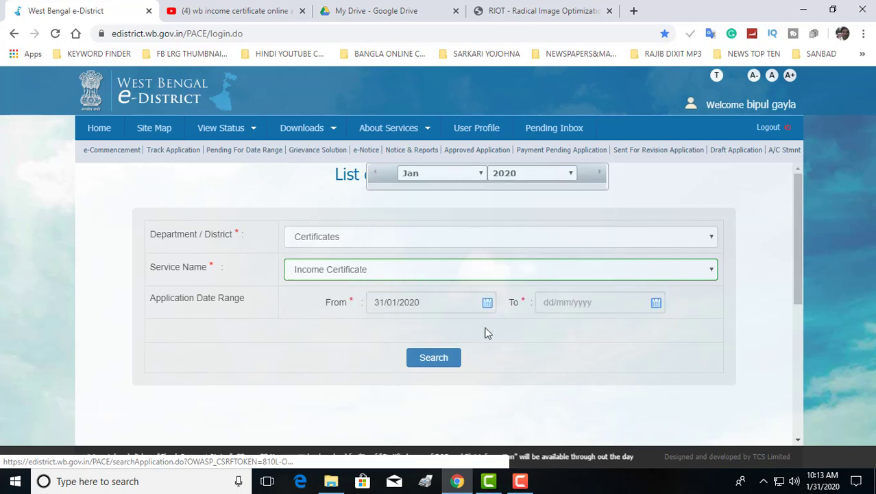
click(657, 305)
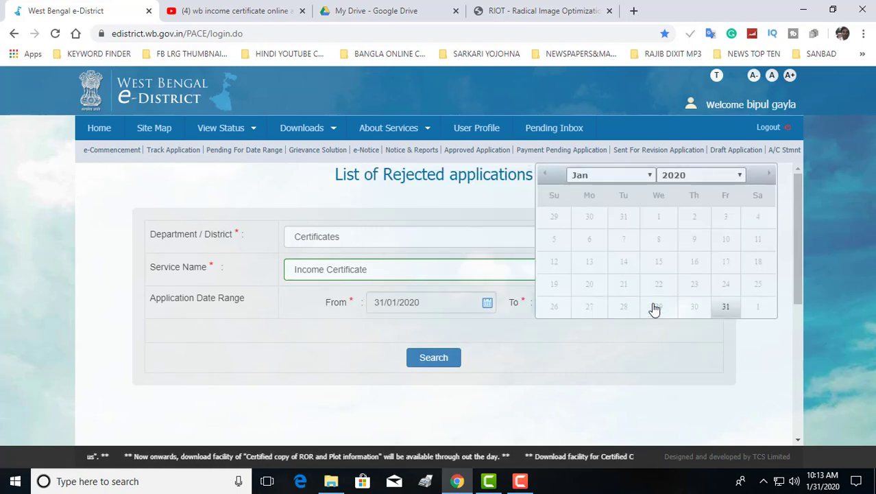
click(723, 308)
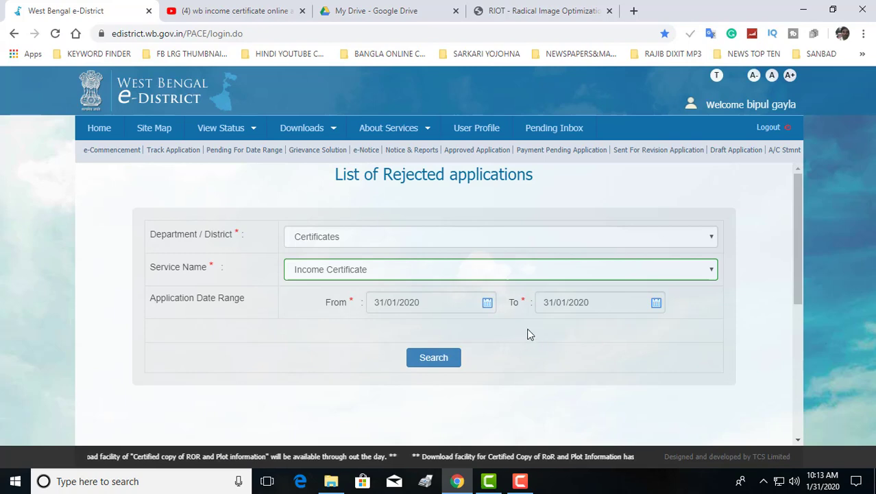
- Search for rejected income certificate applications and check the resulting table
click(429, 361)
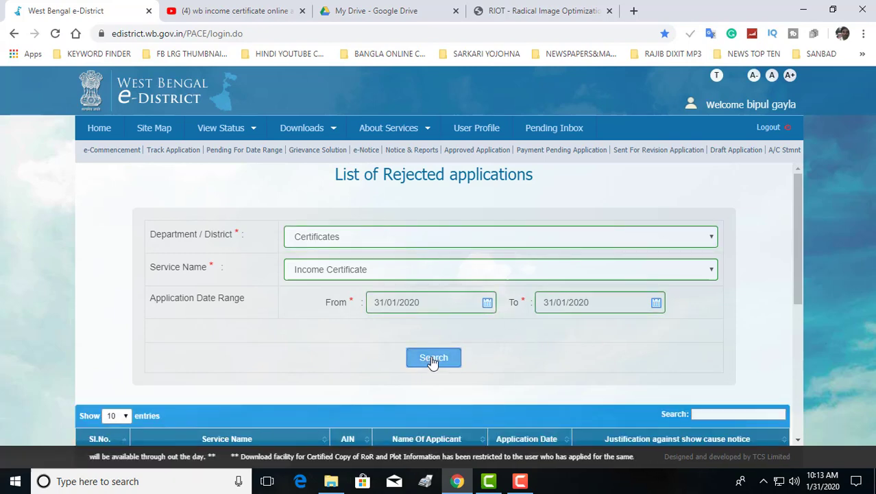
scroll(434, 362, down, 3)
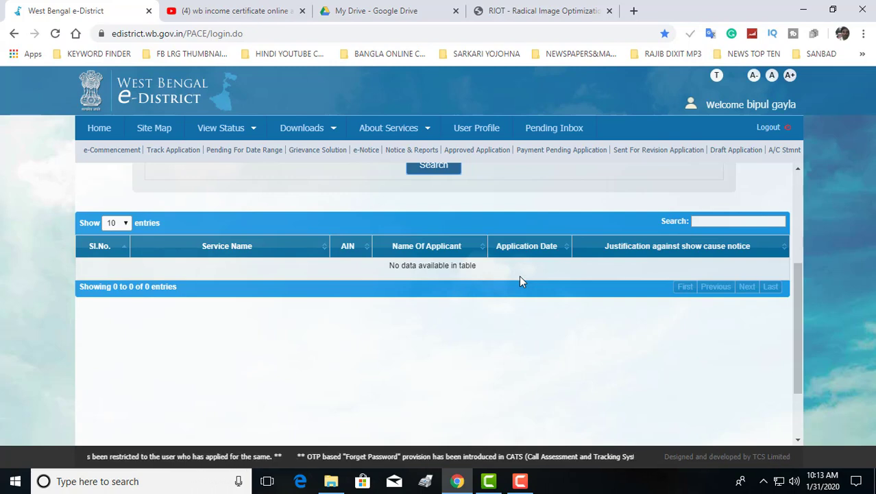
scroll(520, 275, up, 3)
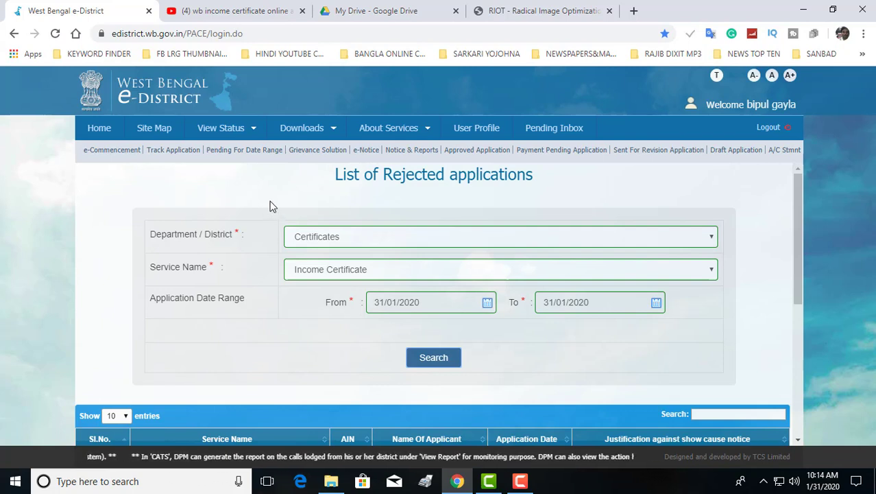
- Minimize the browser, launch PhotoScape from the desktop and open Capture.PNG in its Editor
click(804, 8)
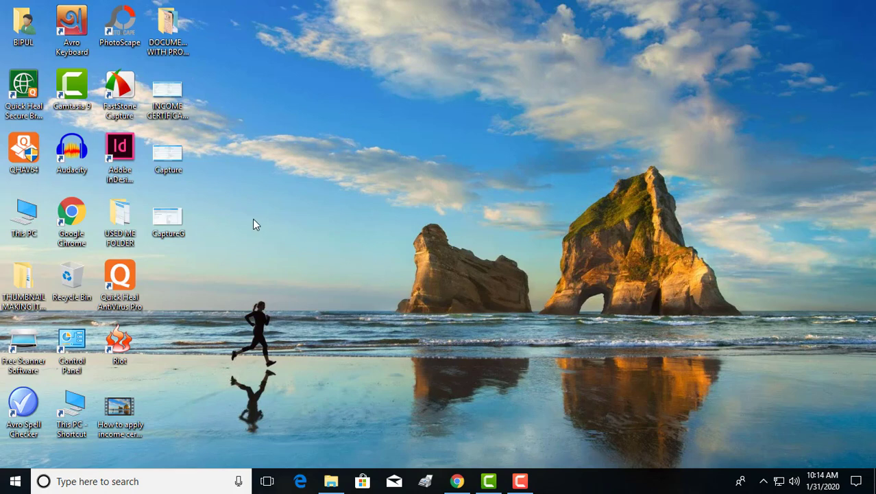
double_click(118, 25)
click(548, 117)
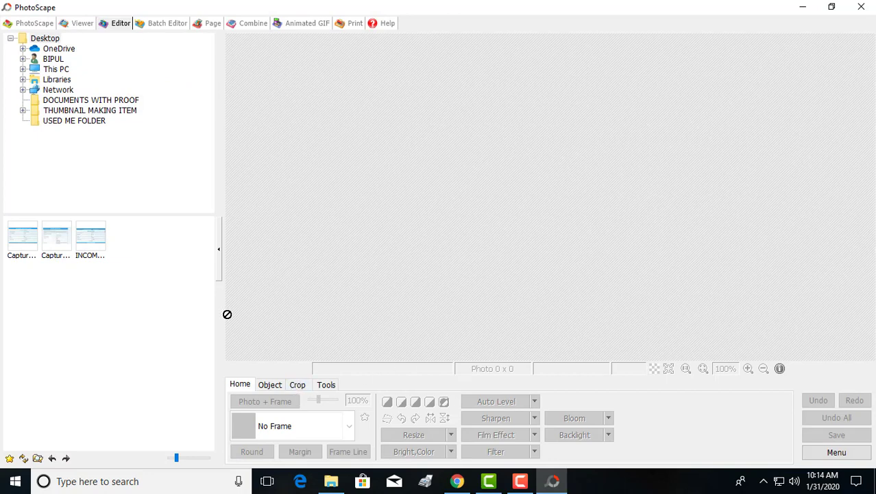
click(26, 237)
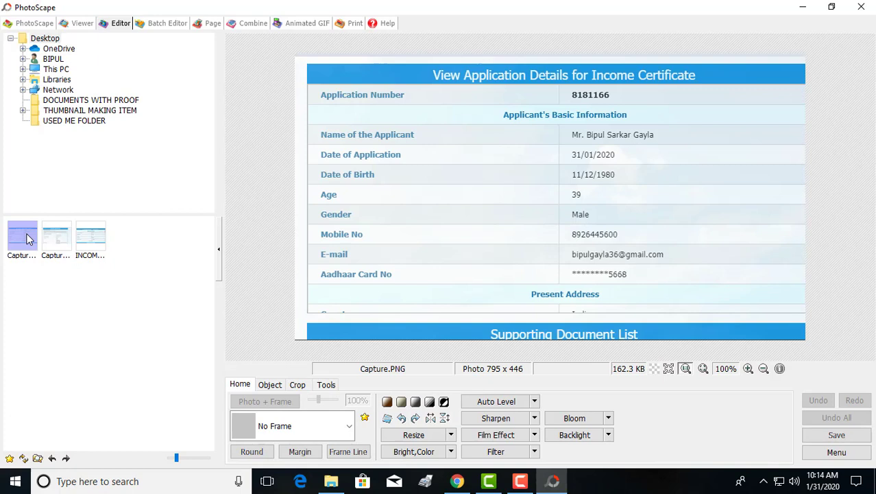
- Try marking a free crop area at the start of Capture.PNG's blue heading, and close PhotoScape without saving
click(298, 386)
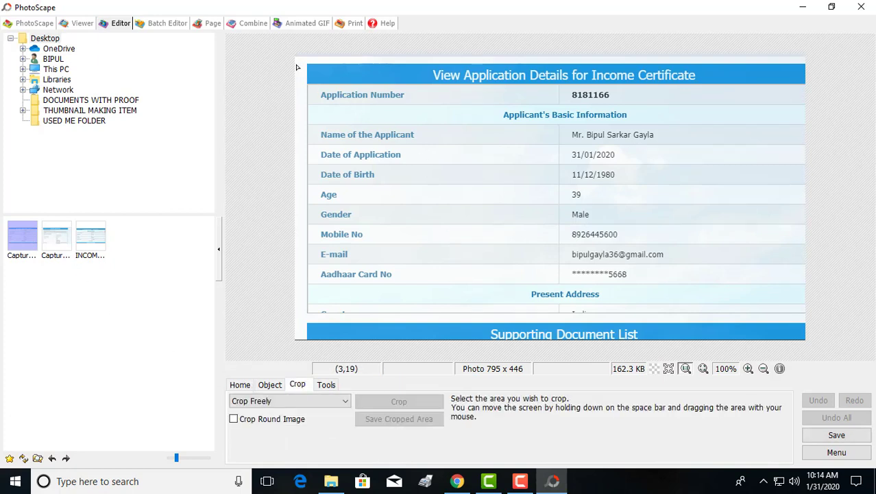
mouse_move(324, 67)
mouse_down()
mouse_move(470, 205)
mouse_move(674, 320)
mouse_move(467, 202)
mouse_move(326, 81)
mouse_up()
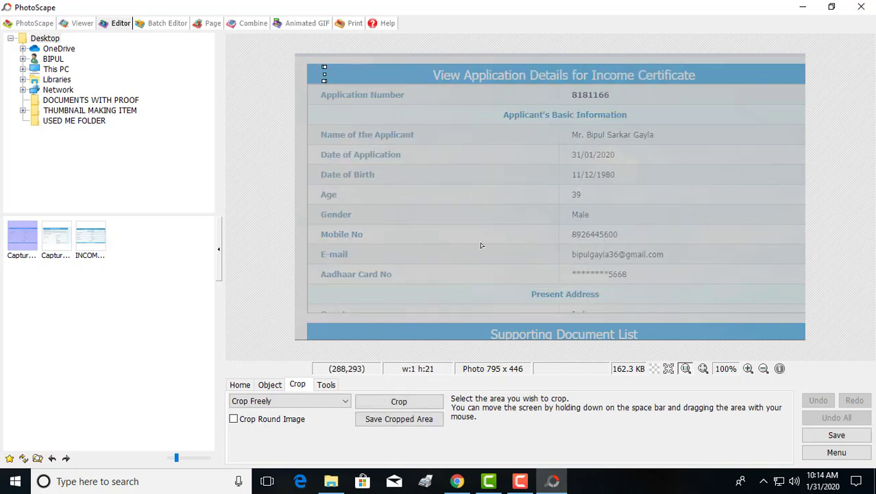
click(862, 6)
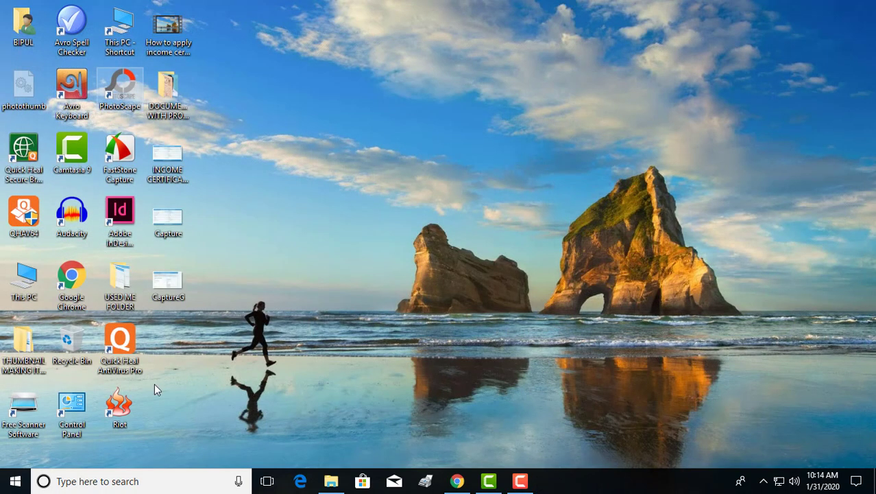
- Open the RIOT image optimization tool from the desktop, view its compression options and close it
double_click(109, 408)
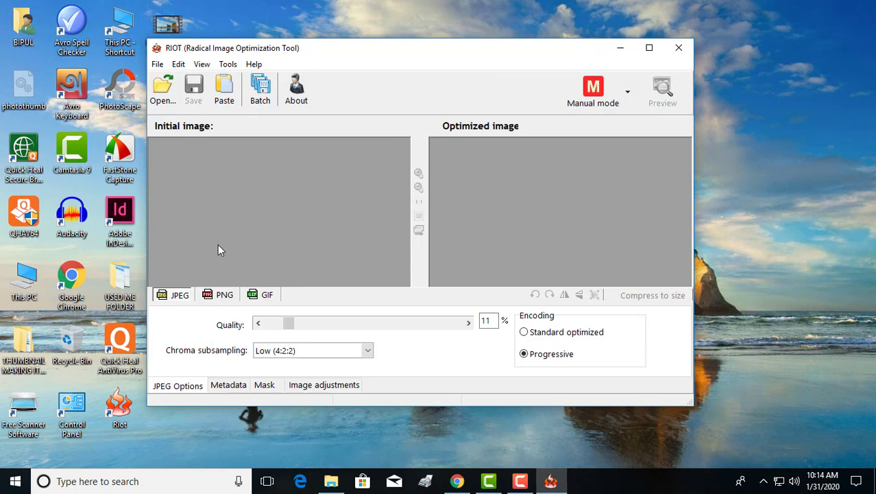
click(678, 48)
right_click(404, 199)
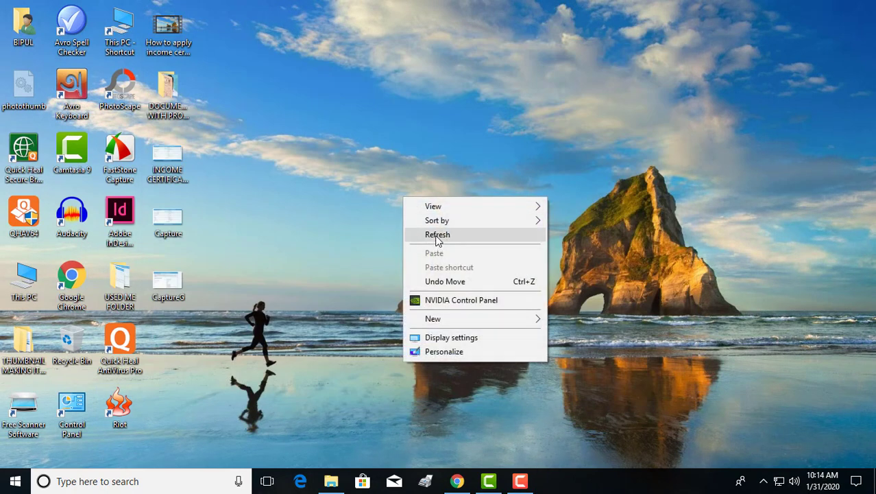
click(435, 238)
right_click(328, 194)
click(362, 231)
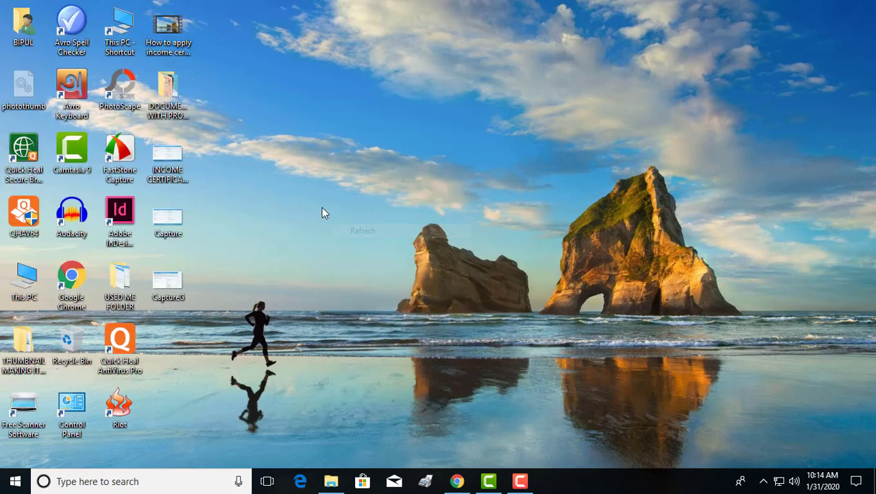
right_click(322, 208)
click(354, 247)
right_click(311, 222)
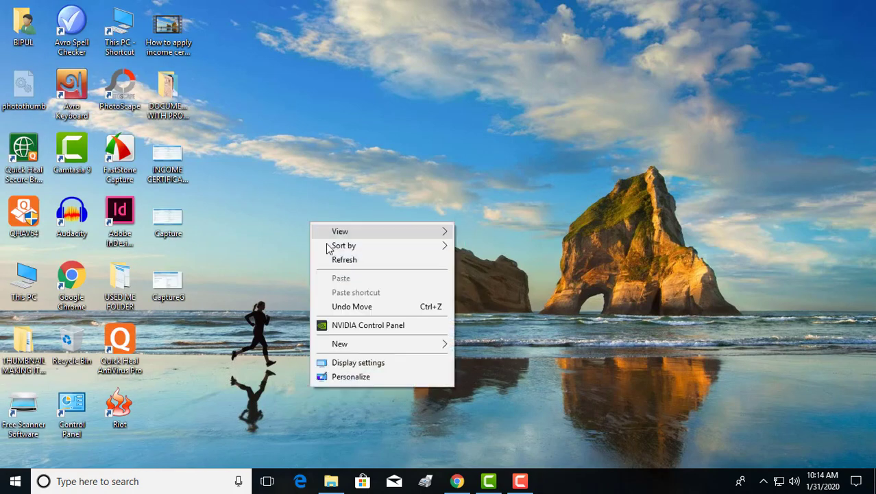
click(340, 262)
right_click(338, 257)
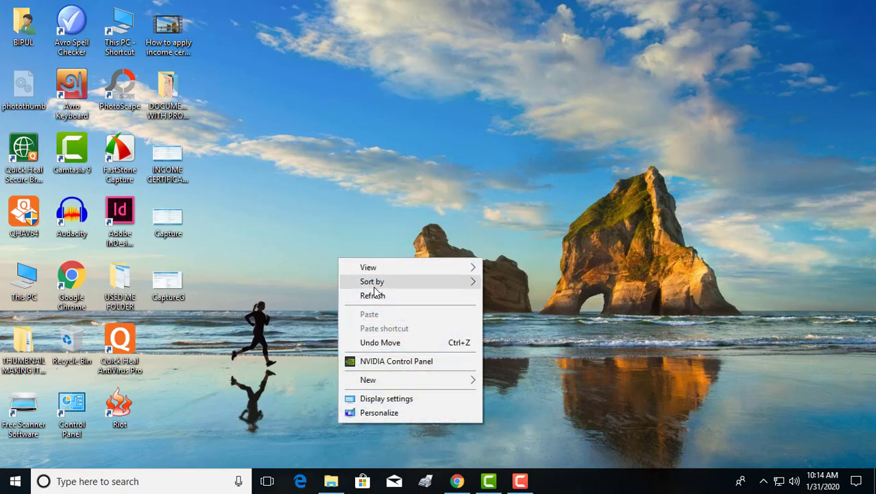
click(374, 296)
right_click(318, 247)
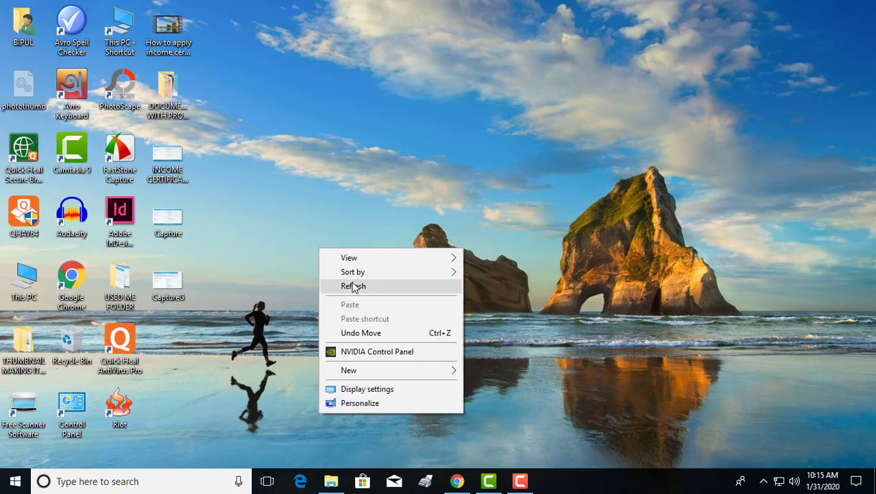
click(352, 287)
right_click(301, 247)
click(338, 283)
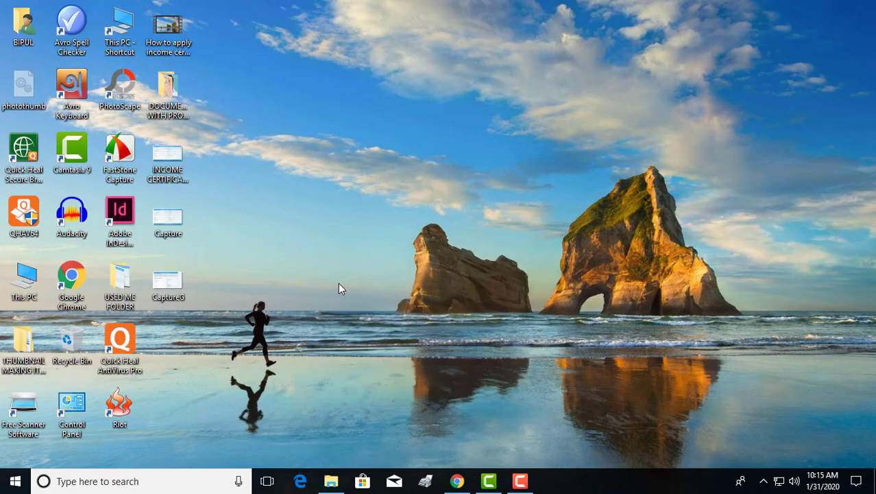
right_click(338, 284)
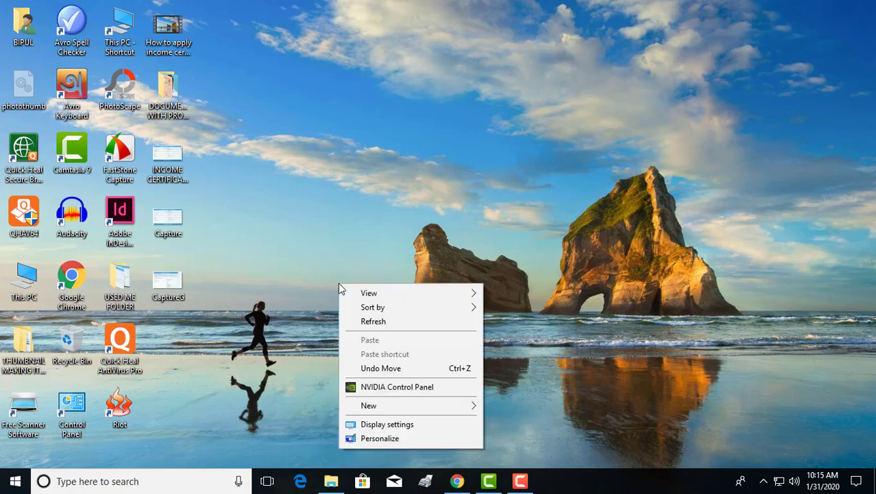
click(373, 322)
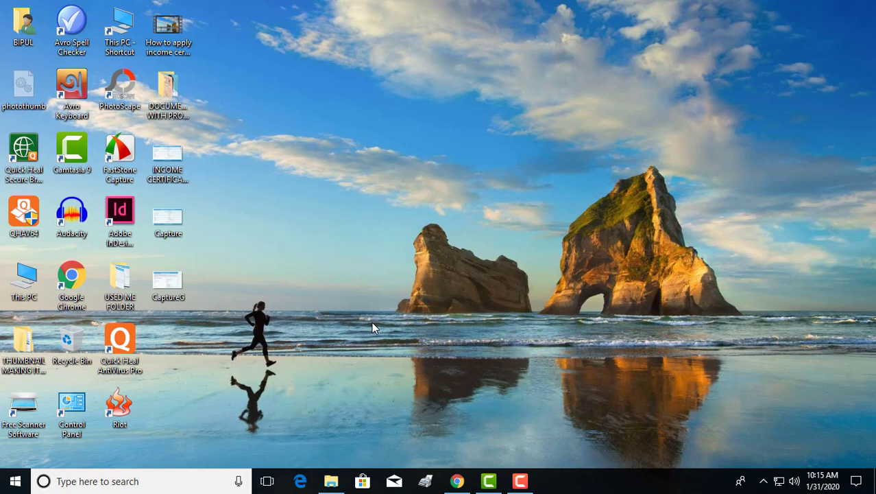
click(521, 480)
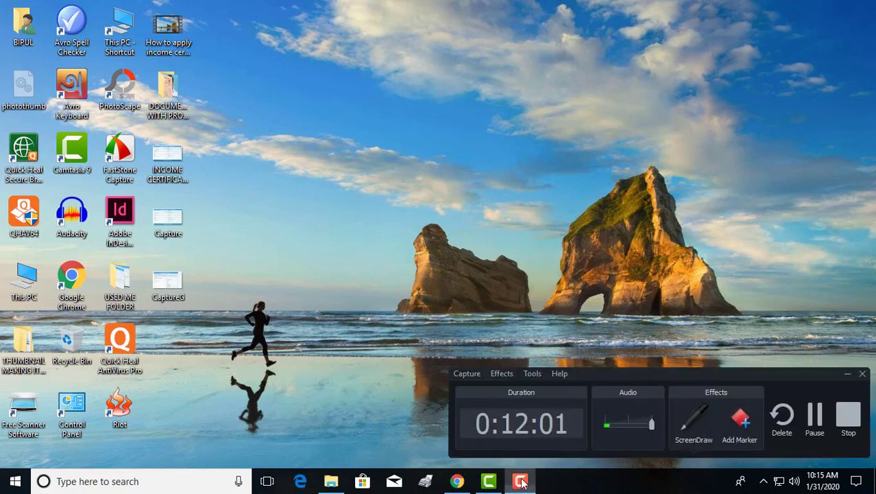